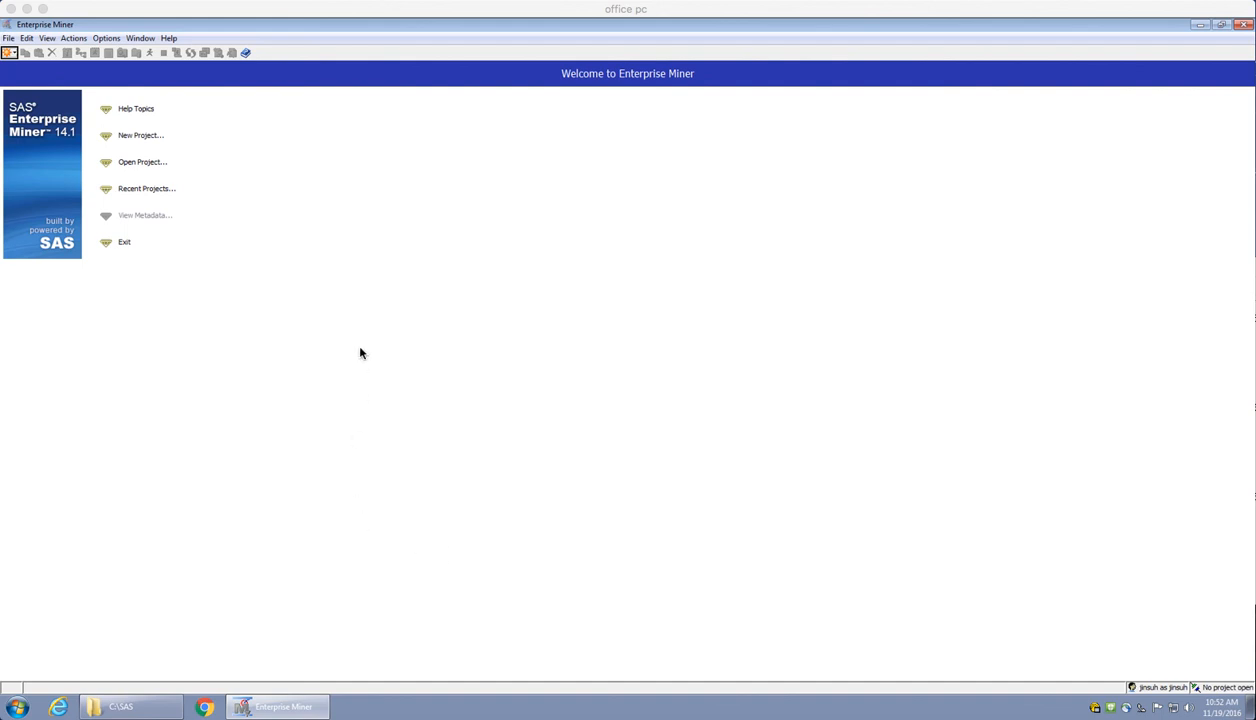
Create a new project named "logitis mlogit" with C:\SAS as its SAS server directory
click(133, 136)
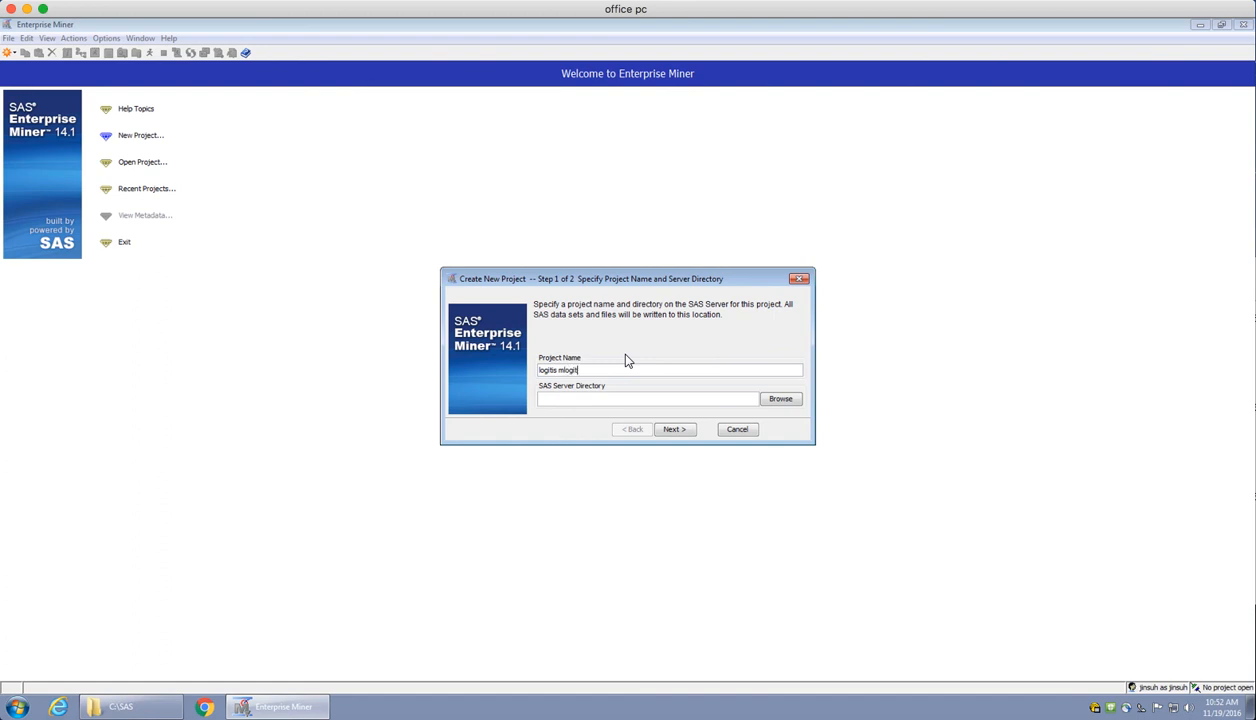
click(782, 400)
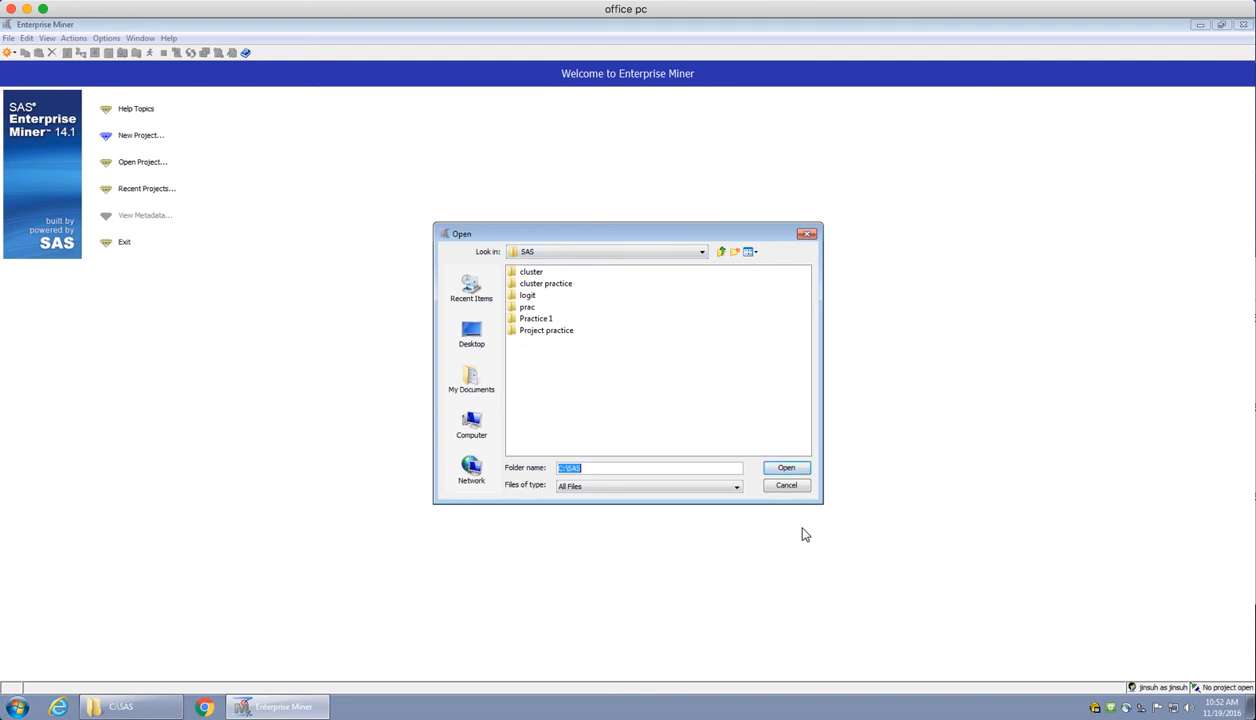
click(785, 469)
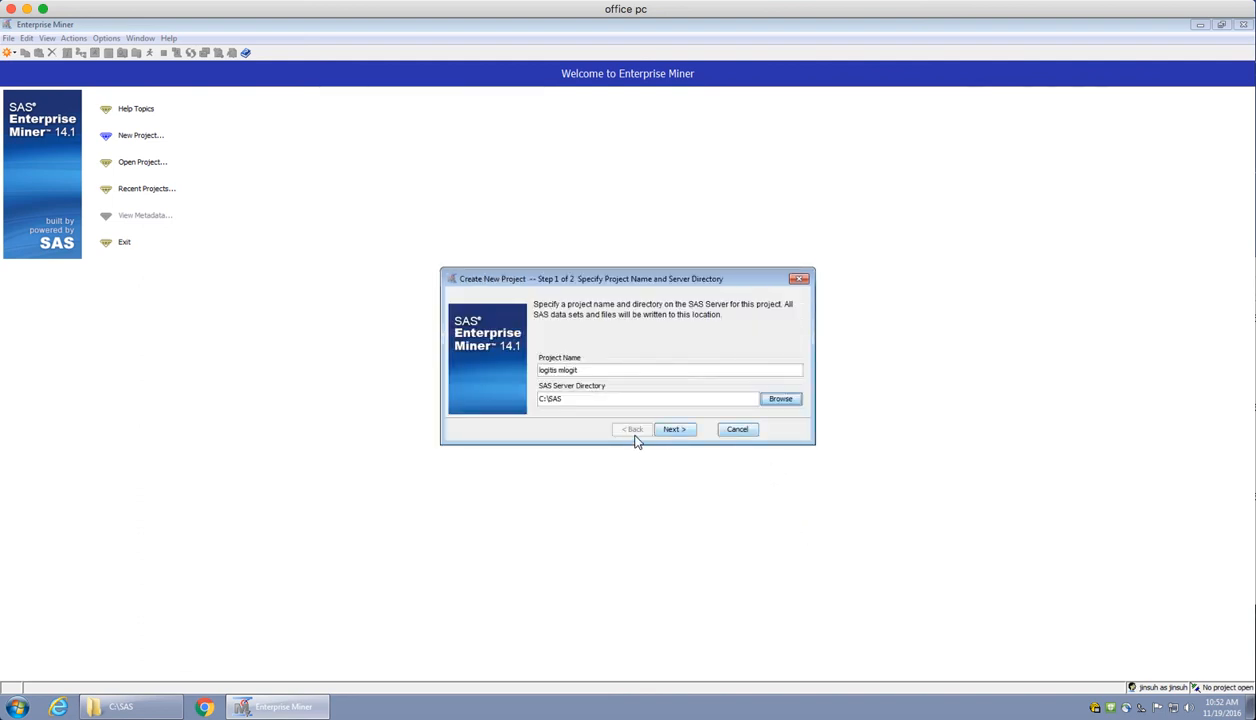
click(675, 430)
click(677, 430)
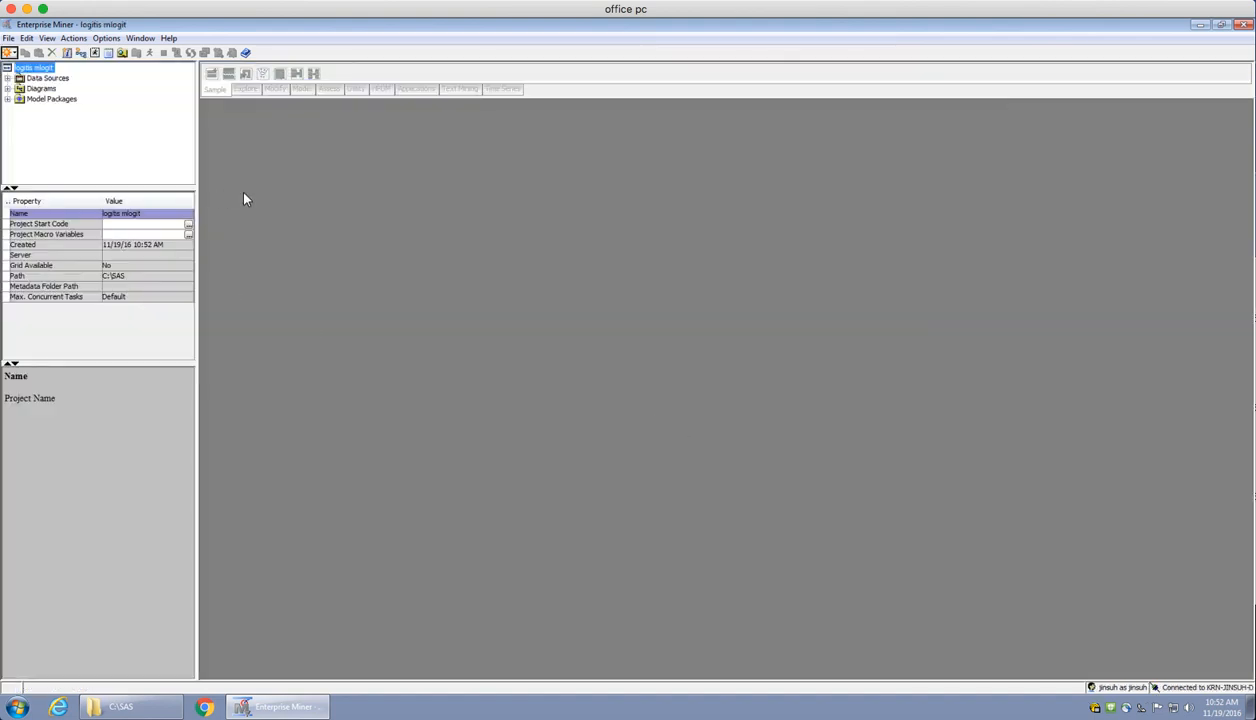
Start creating a new library in the project and name it mylib
click(8, 38)
mouse_move(59, 55)
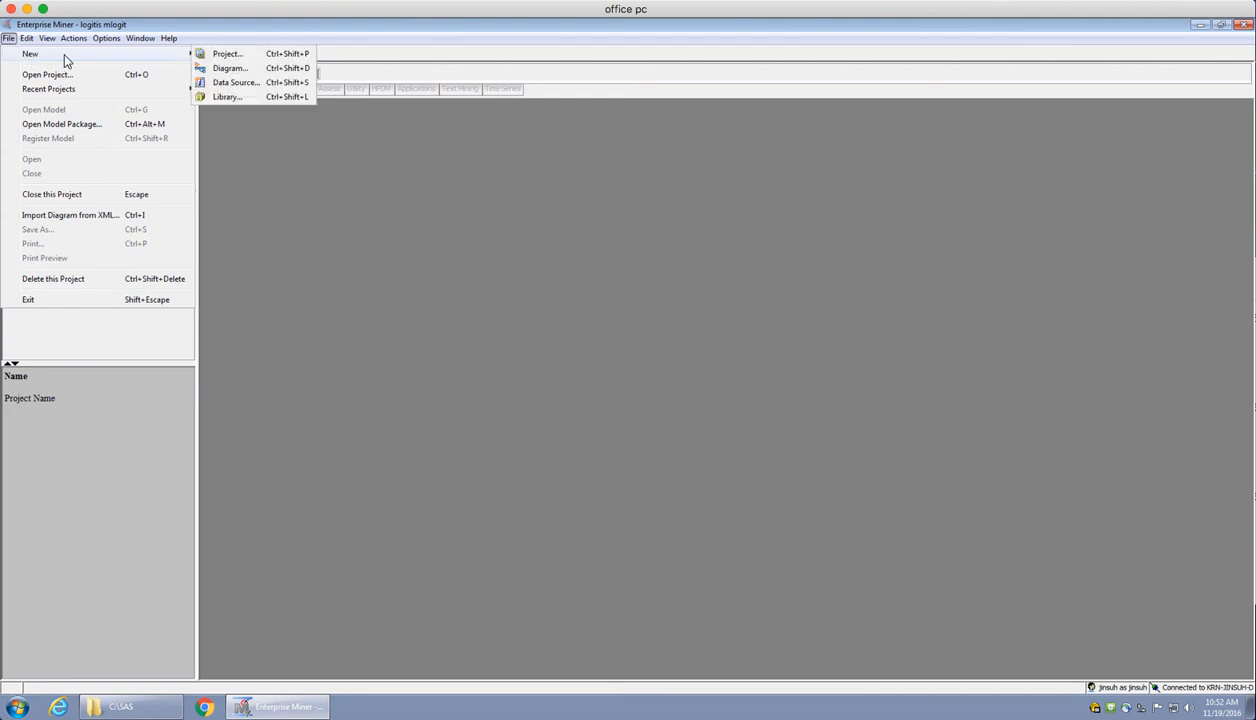
click(264, 97)
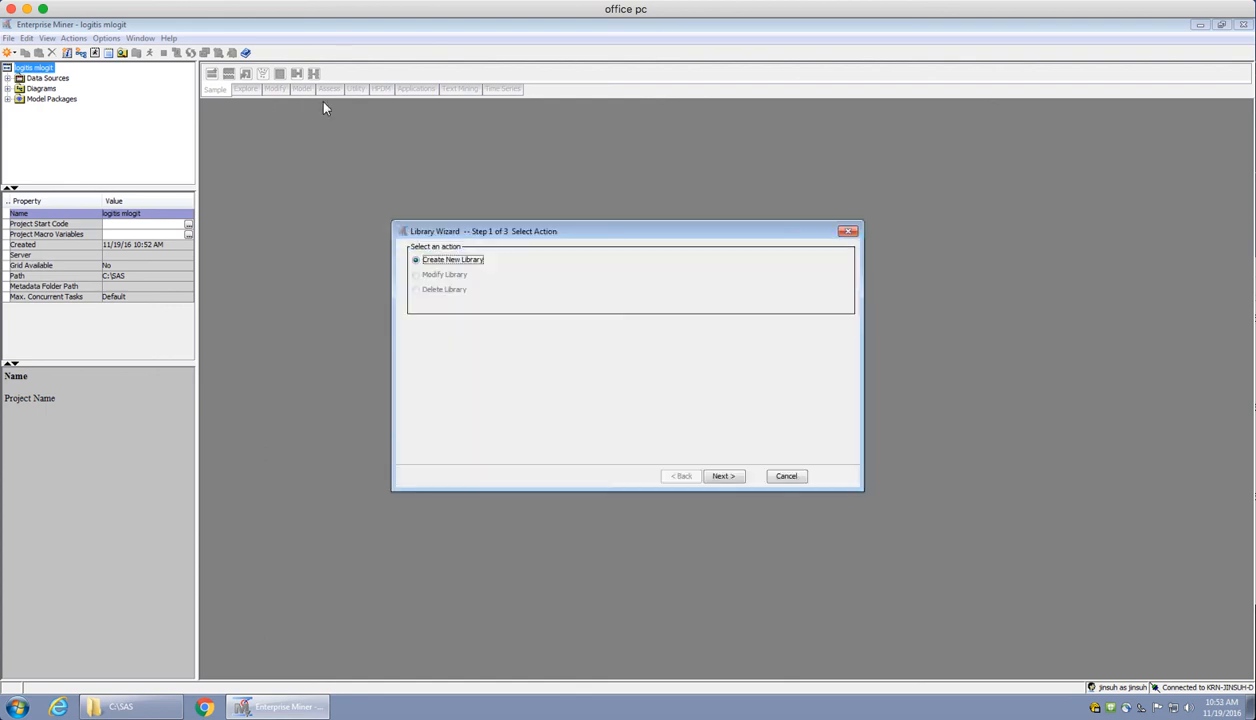
click(735, 477)
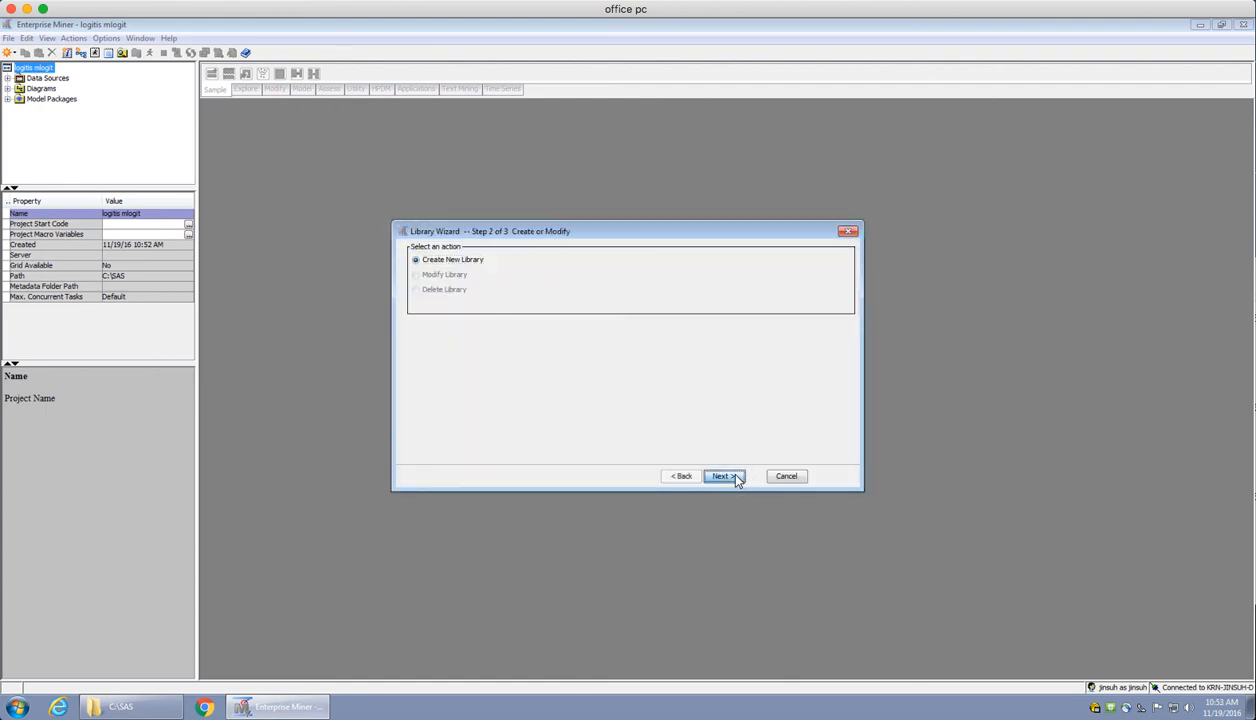
text(mylib)
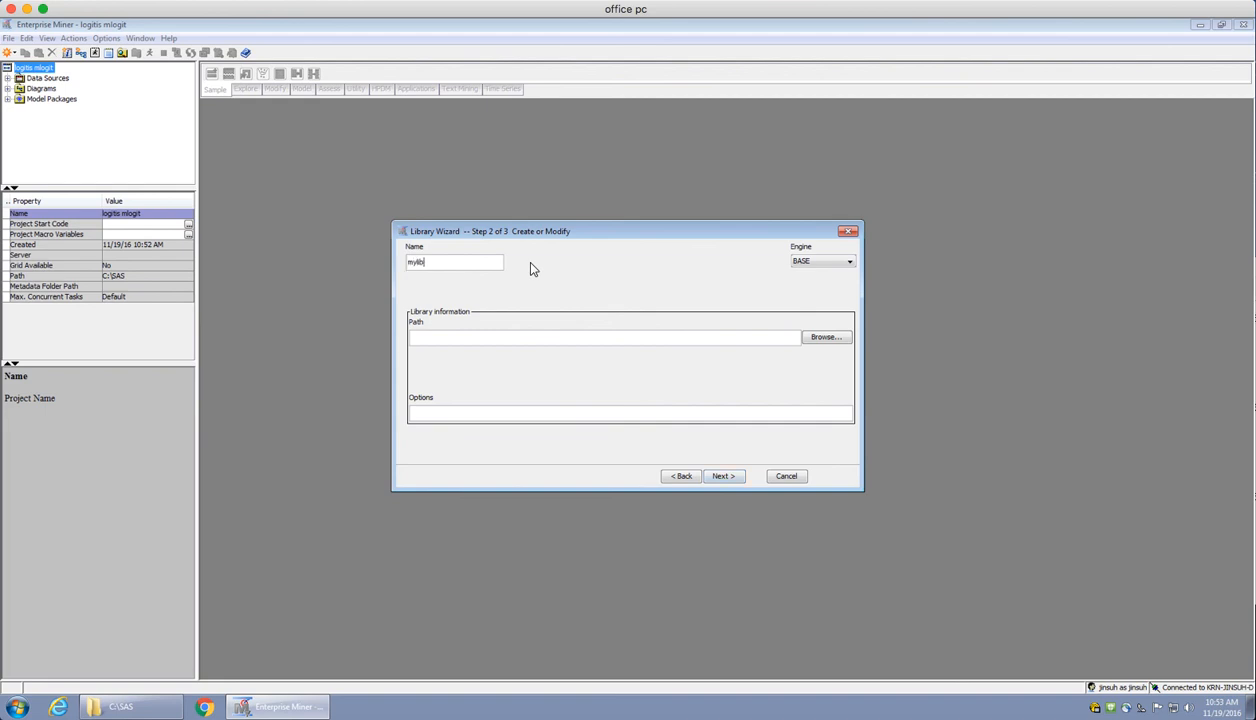
Set the mylib library path to C:\SAS, keep the BASE engine, and finish creating the library
click(830, 339)
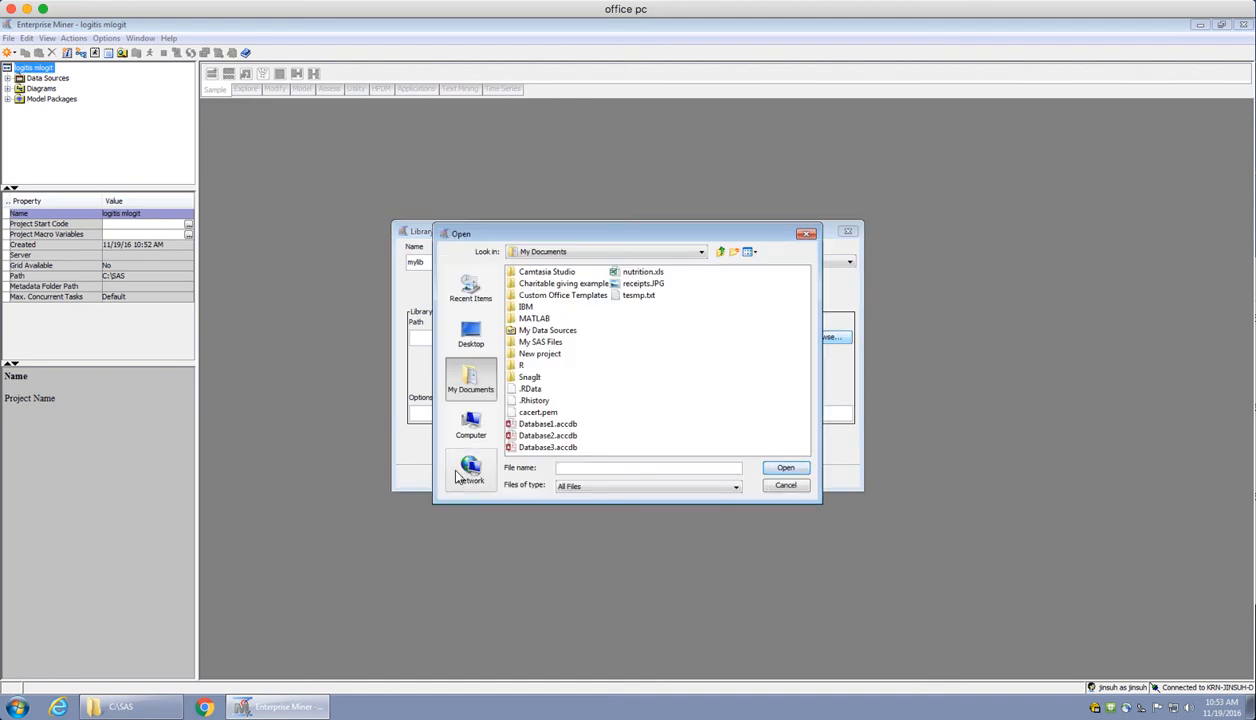
click(473, 422)
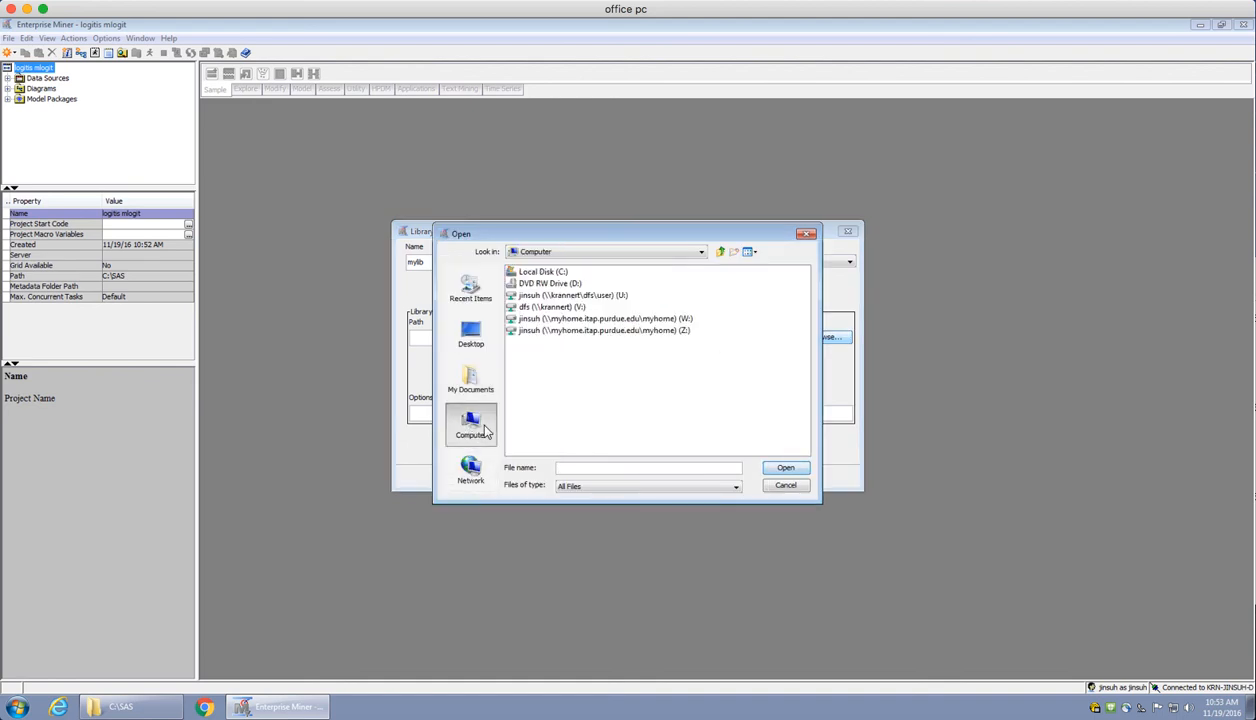
double_click(543, 271)
click(524, 343)
click(784, 469)
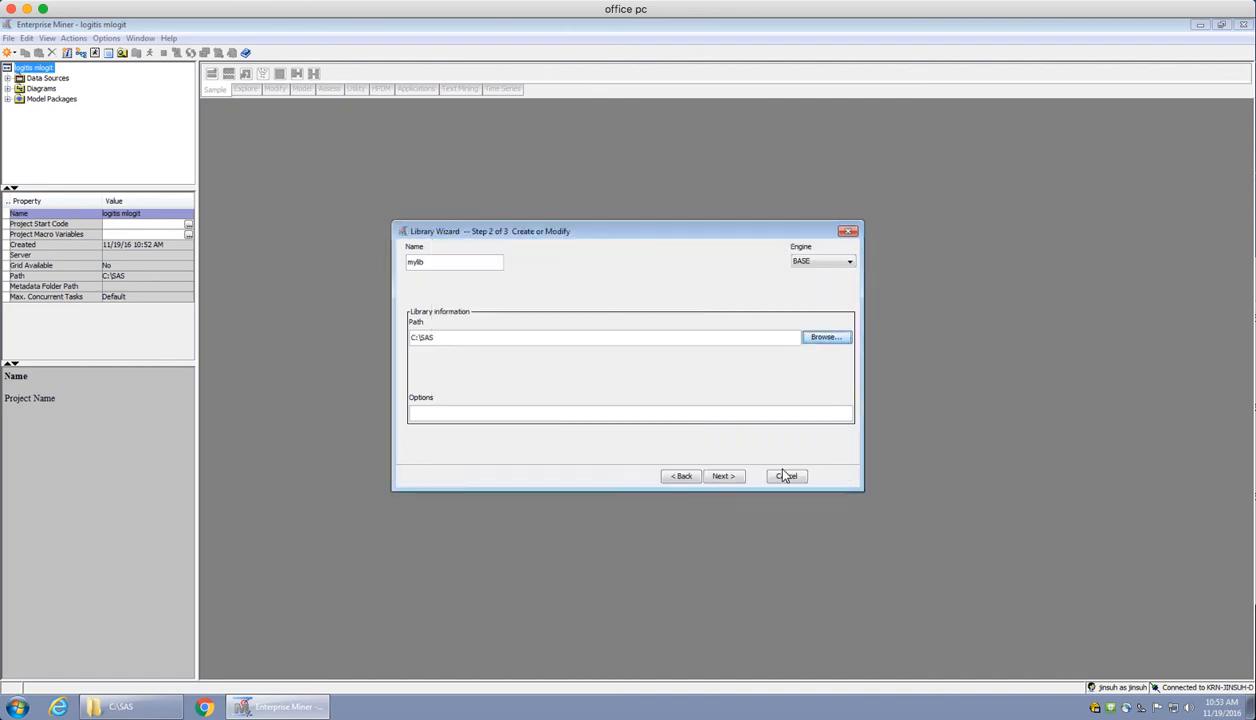
click(722, 477)
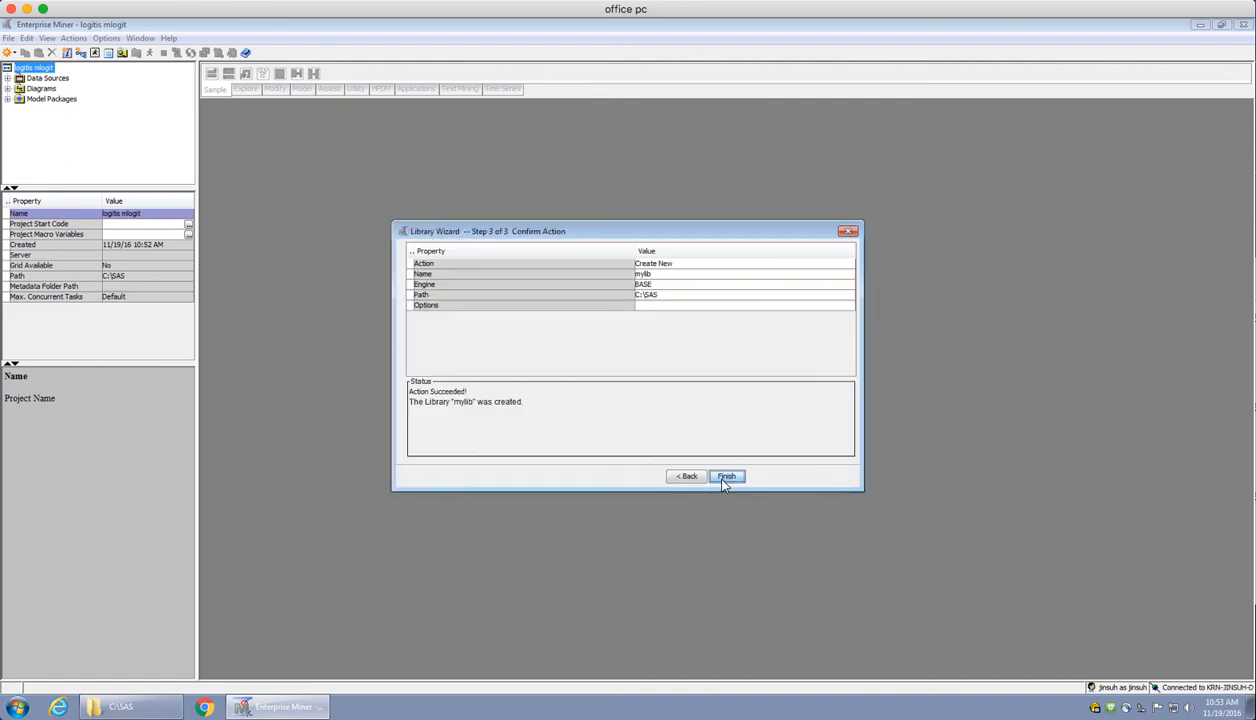
click(726, 477)
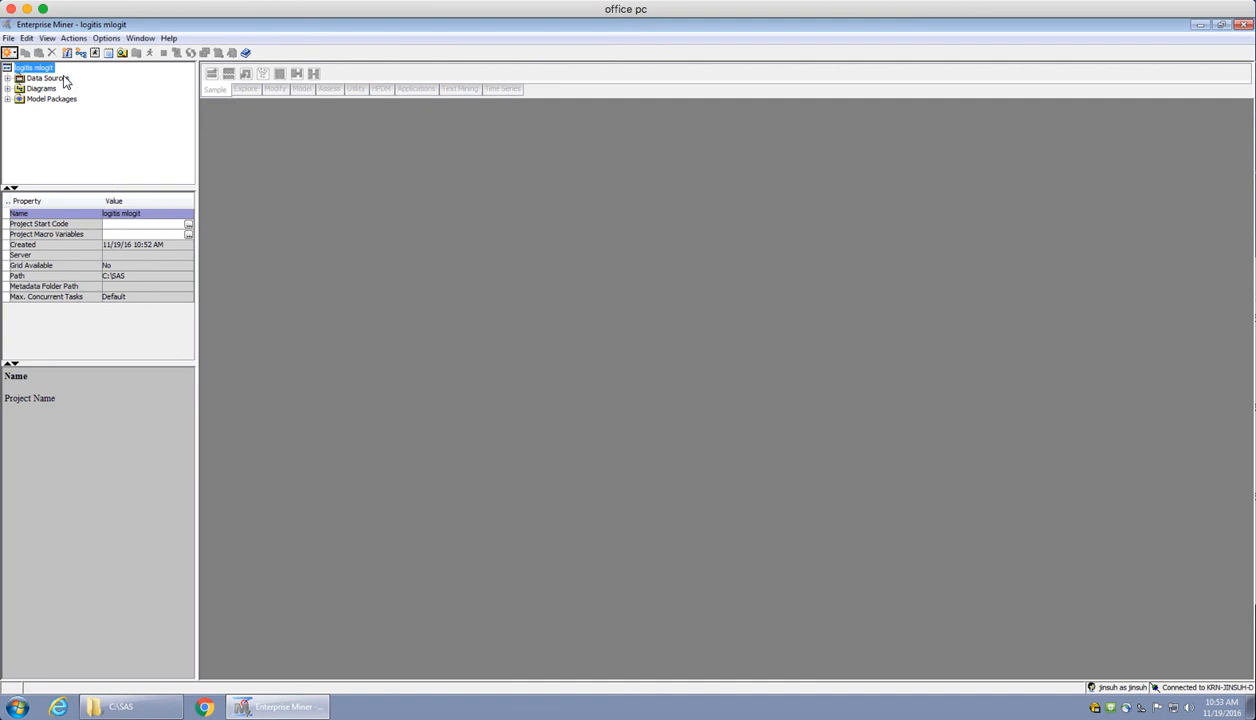
Start a new data source from a SAS table and choose the Retailrelay2 table in the Mylib library
click(64, 82)
right_click(62, 81)
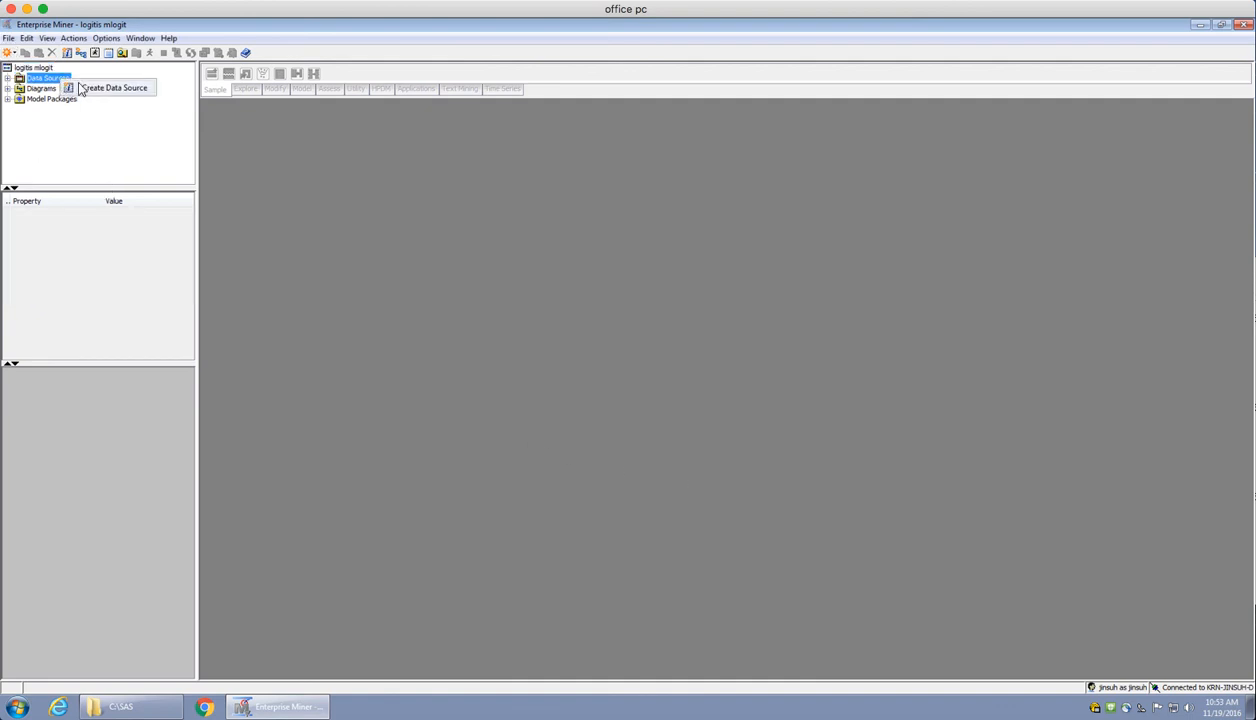
click(107, 88)
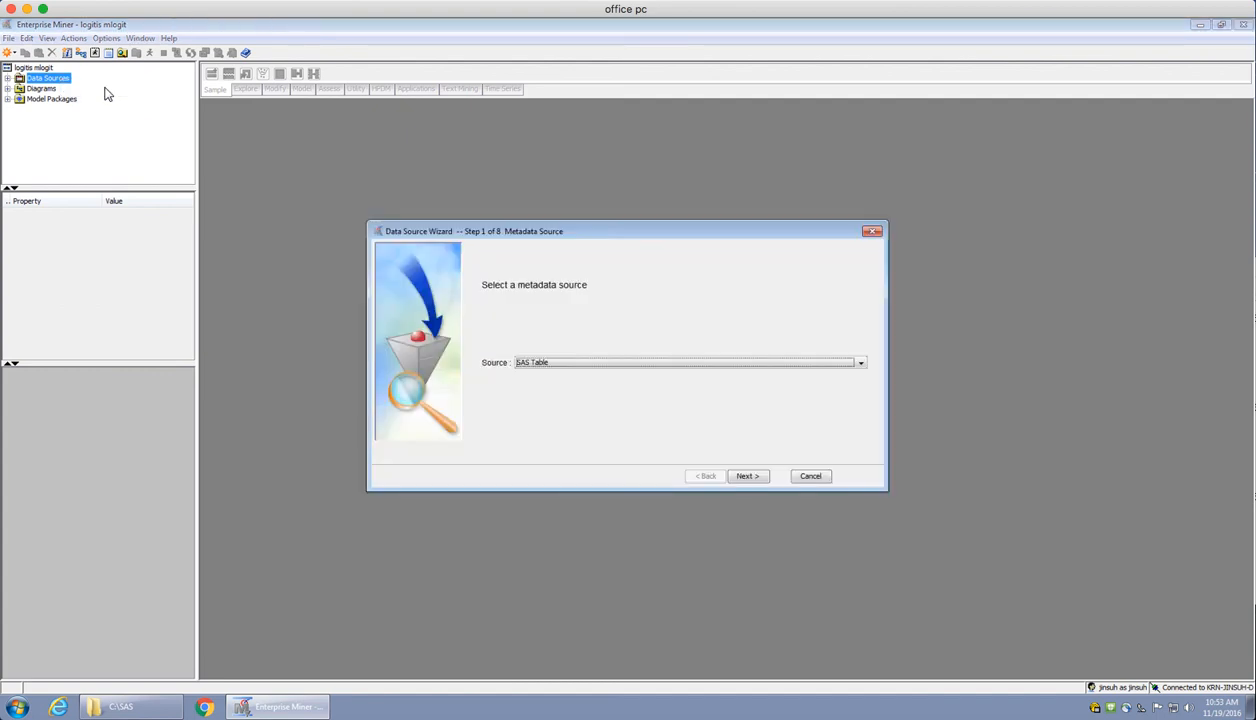
click(745, 476)
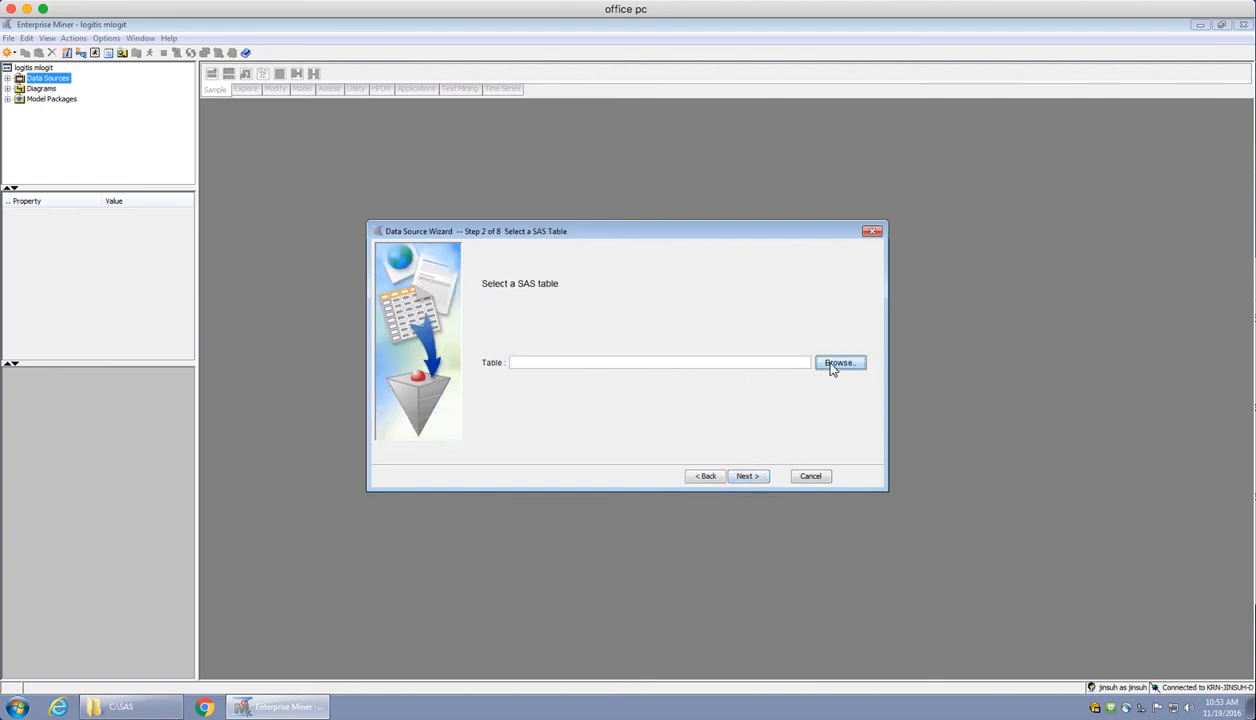
click(834, 366)
double_click(540, 262)
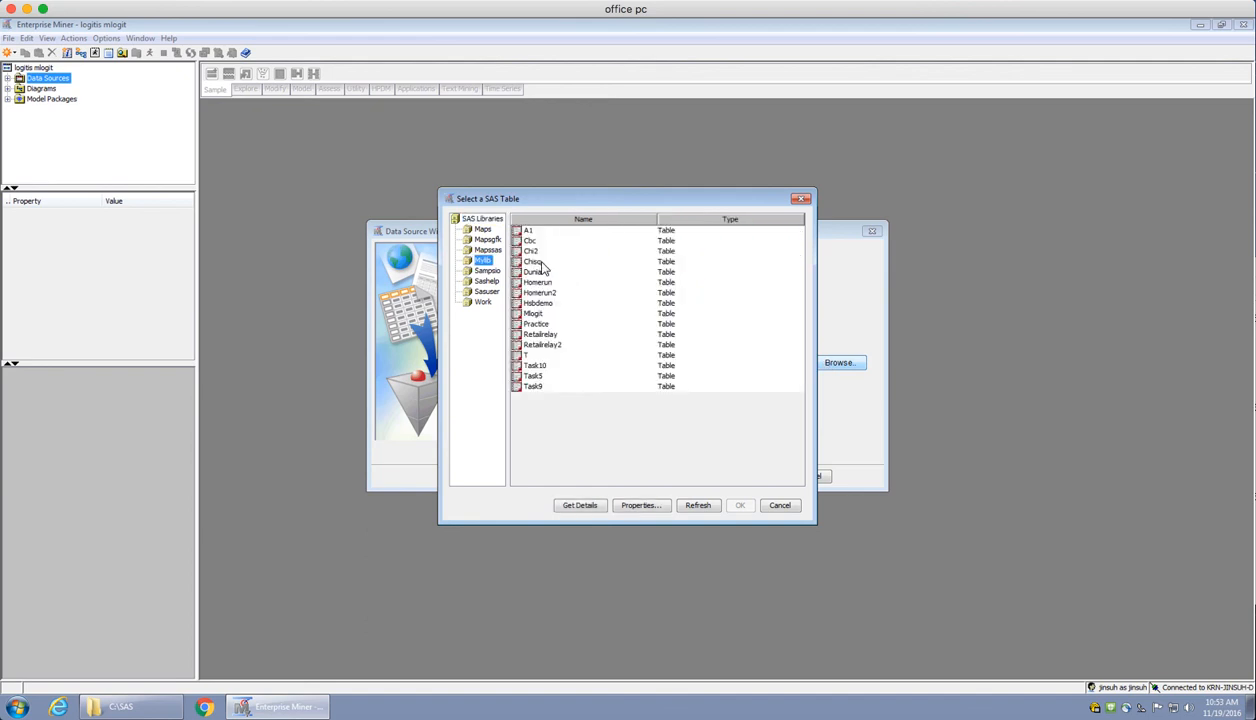
click(540, 343)
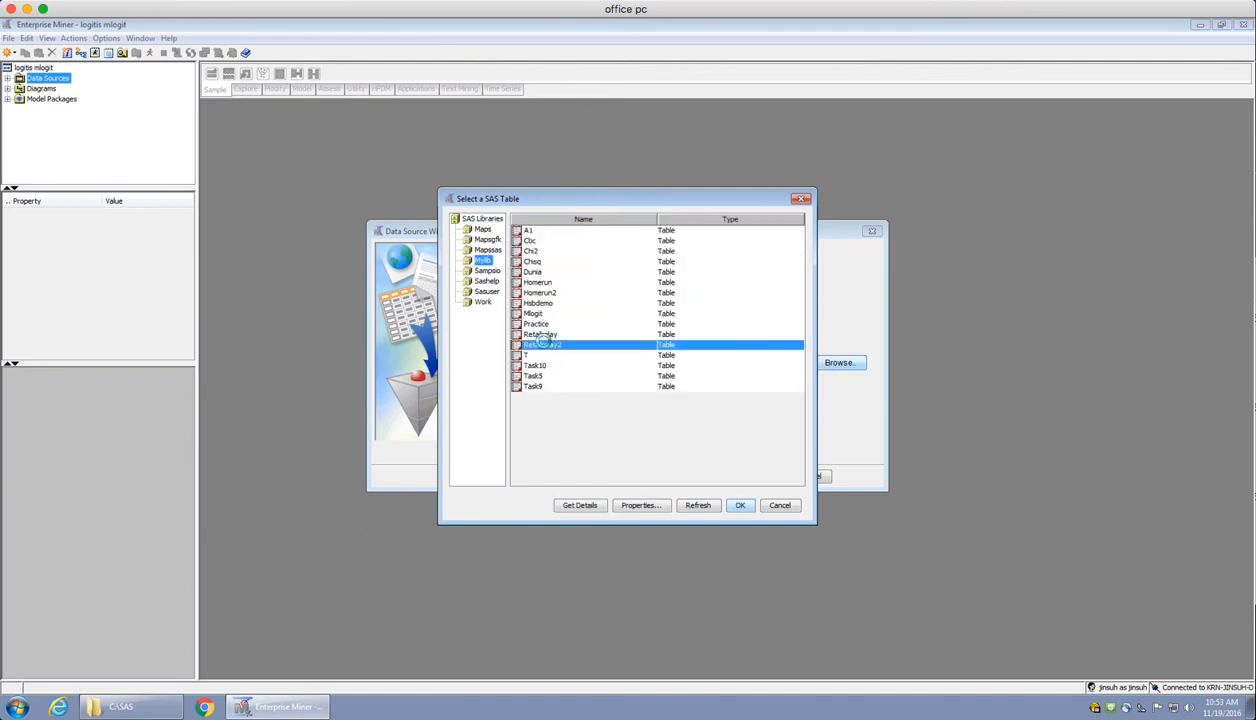
double_click(540, 343)
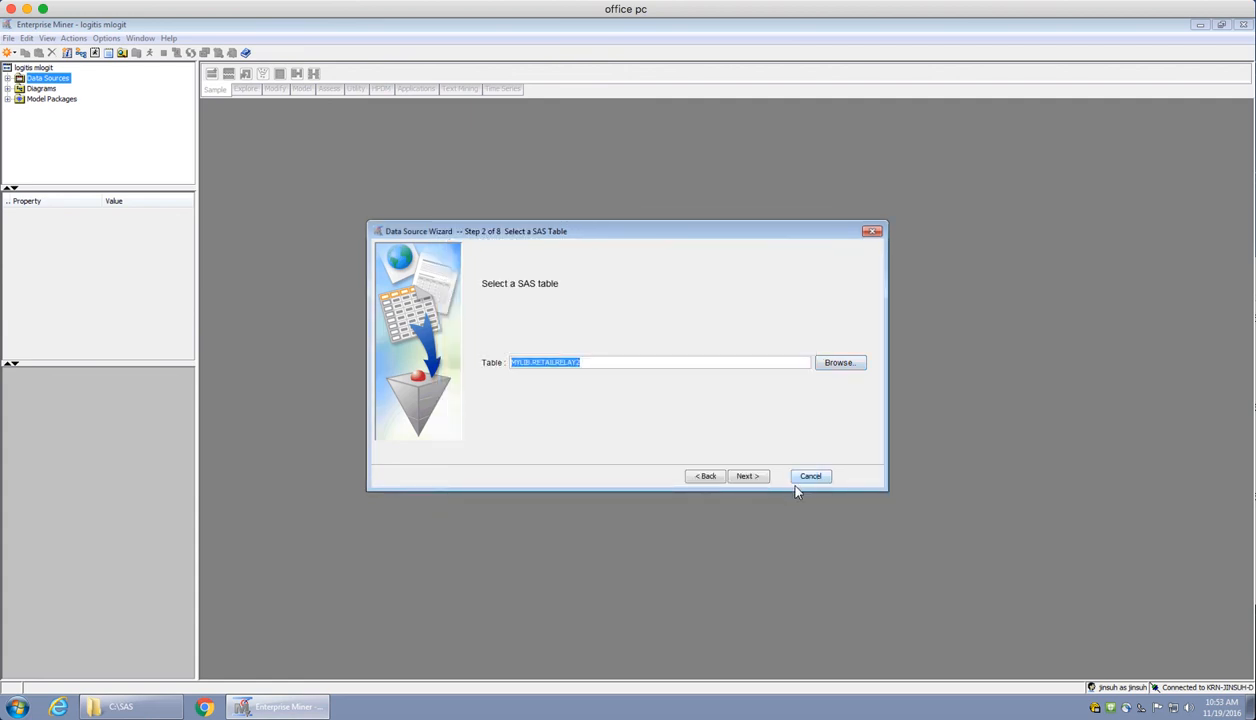
Complete the RETAILRELAY2 data source with the default column metadata, no sample data set, and the Raw role
click(758, 478)
click(748, 476)
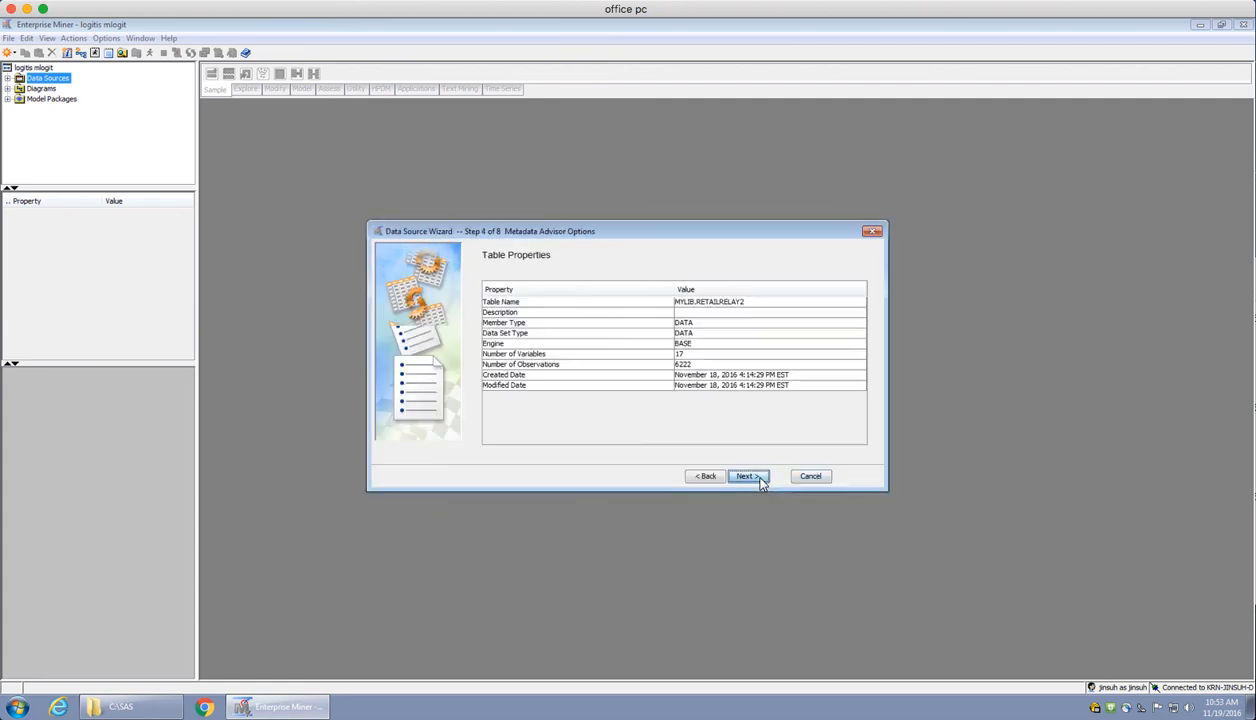
click(758, 478)
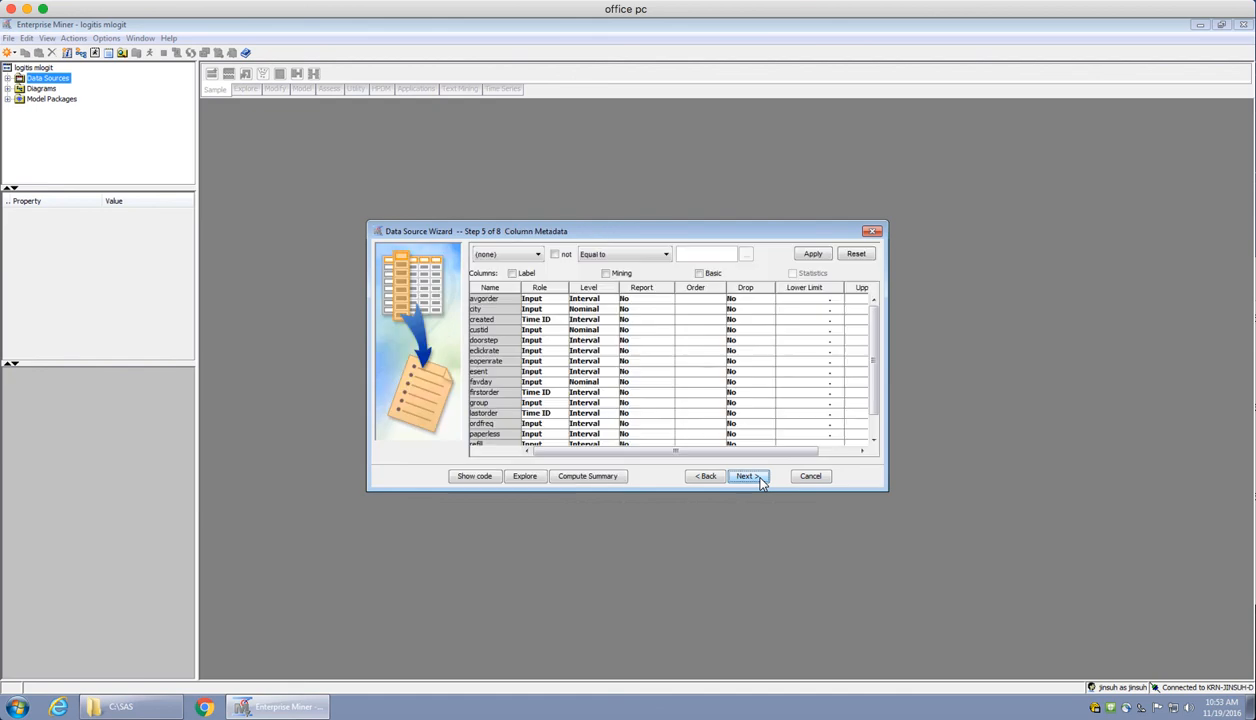
click(749, 477)
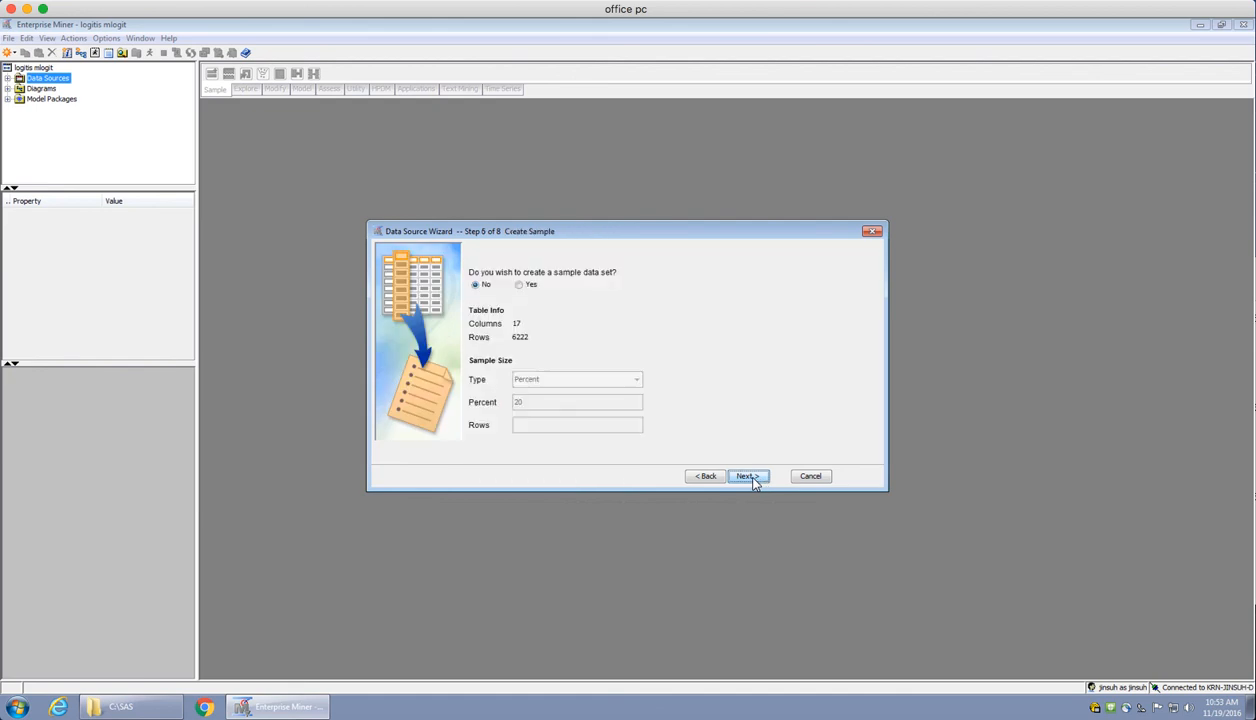
click(749, 477)
click(749, 477)
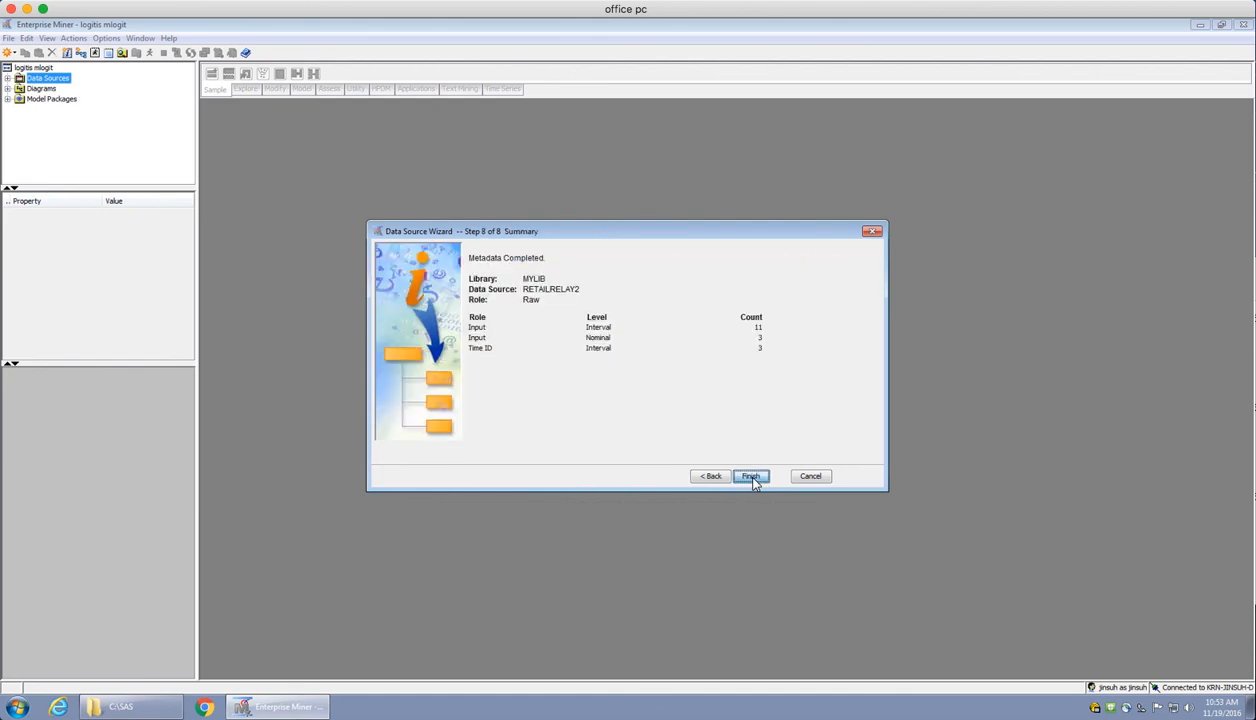
click(751, 477)
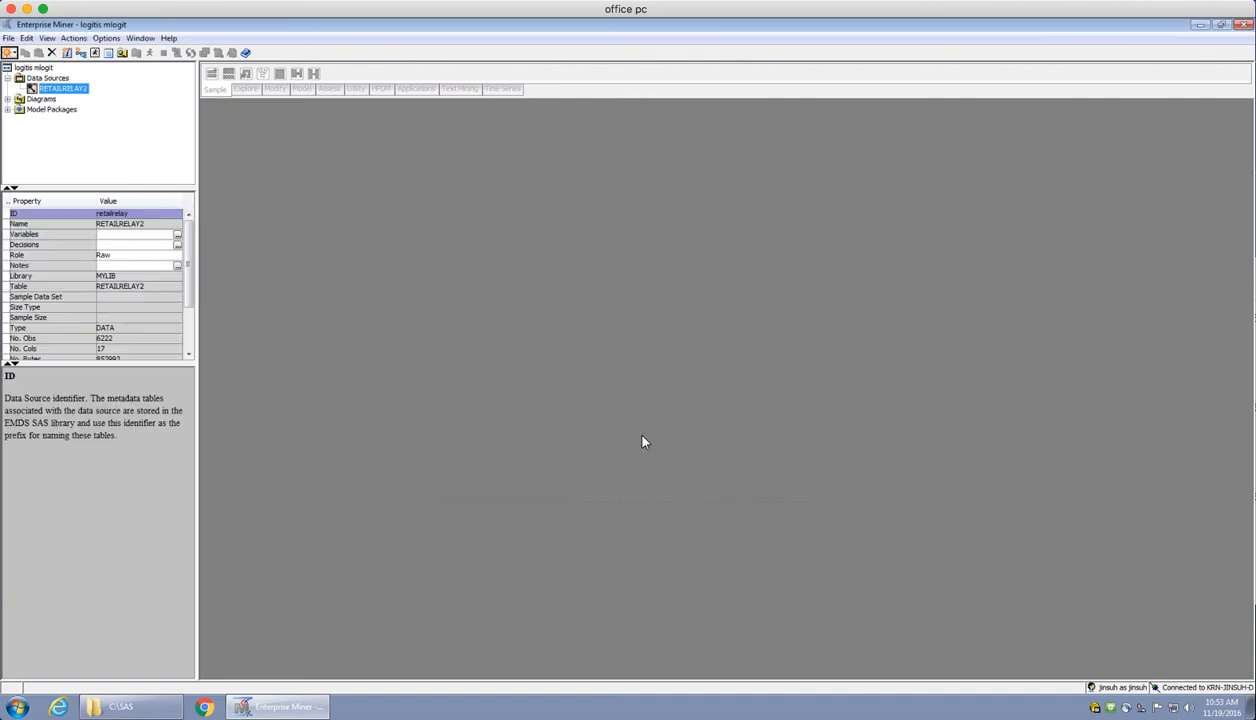
Explore the RETAILRELAY2 data source and enlarge its data table to fill the maximized Explore window
right_click(82, 95)
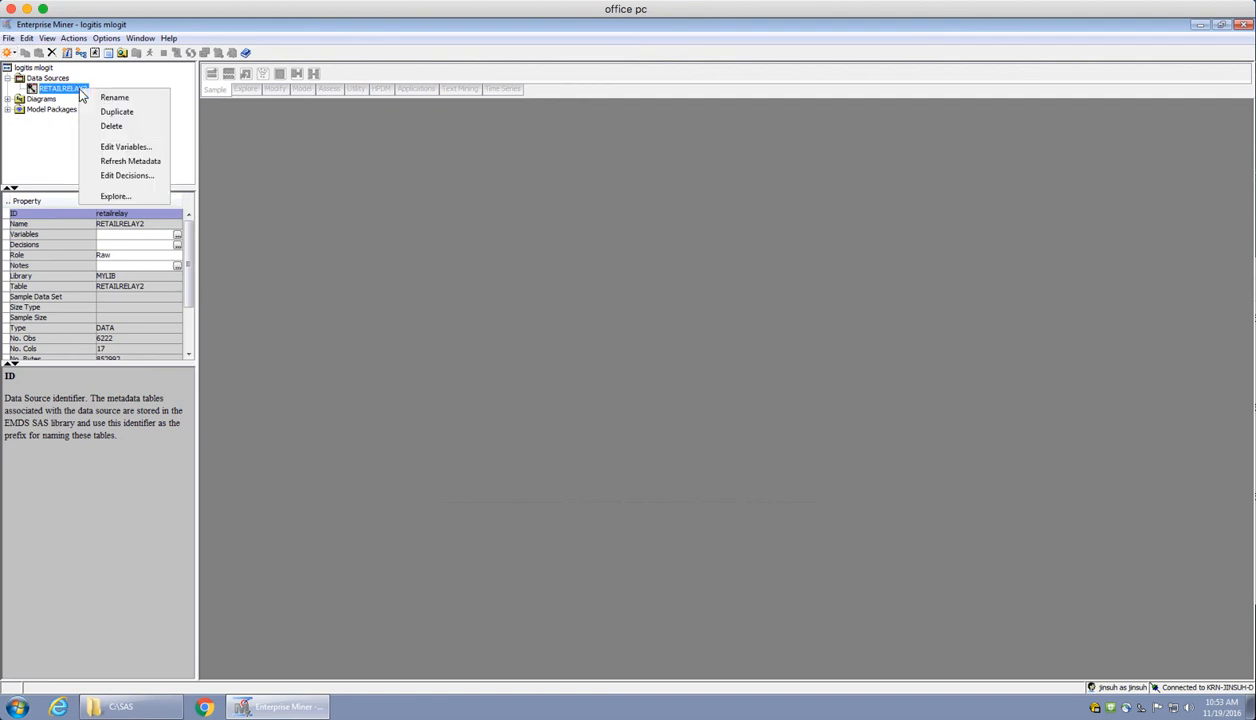
click(128, 198)
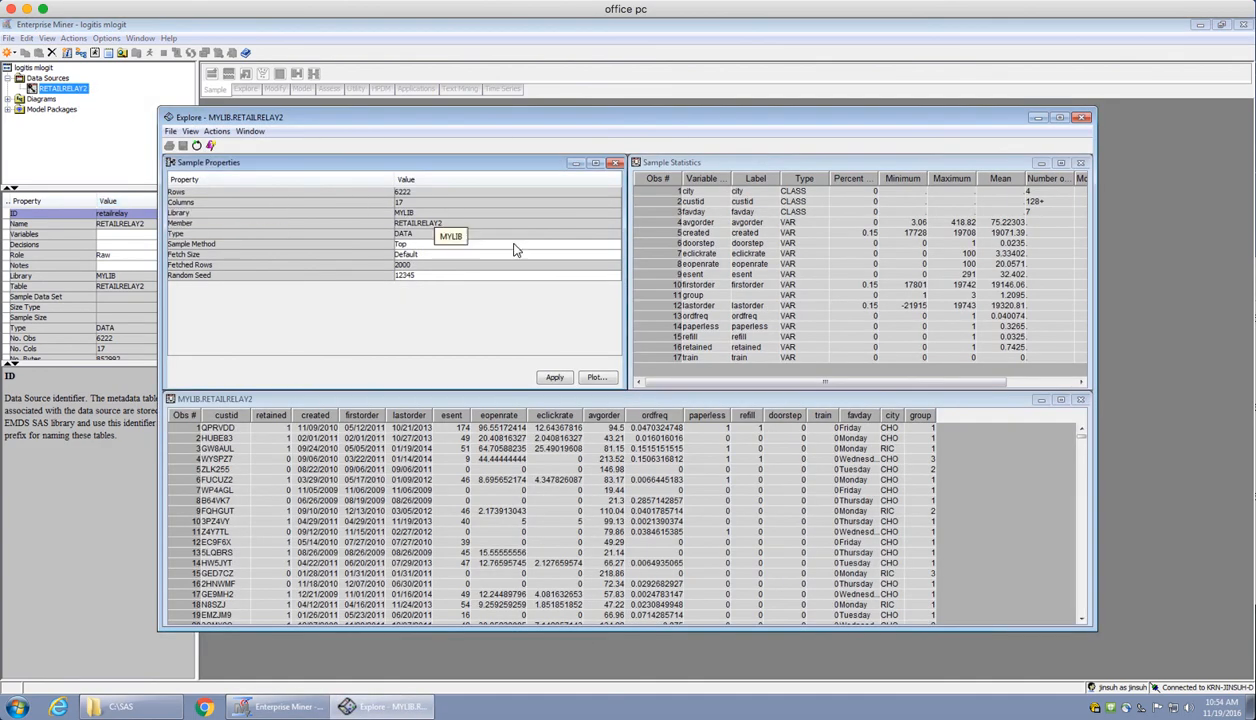
click(1058, 117)
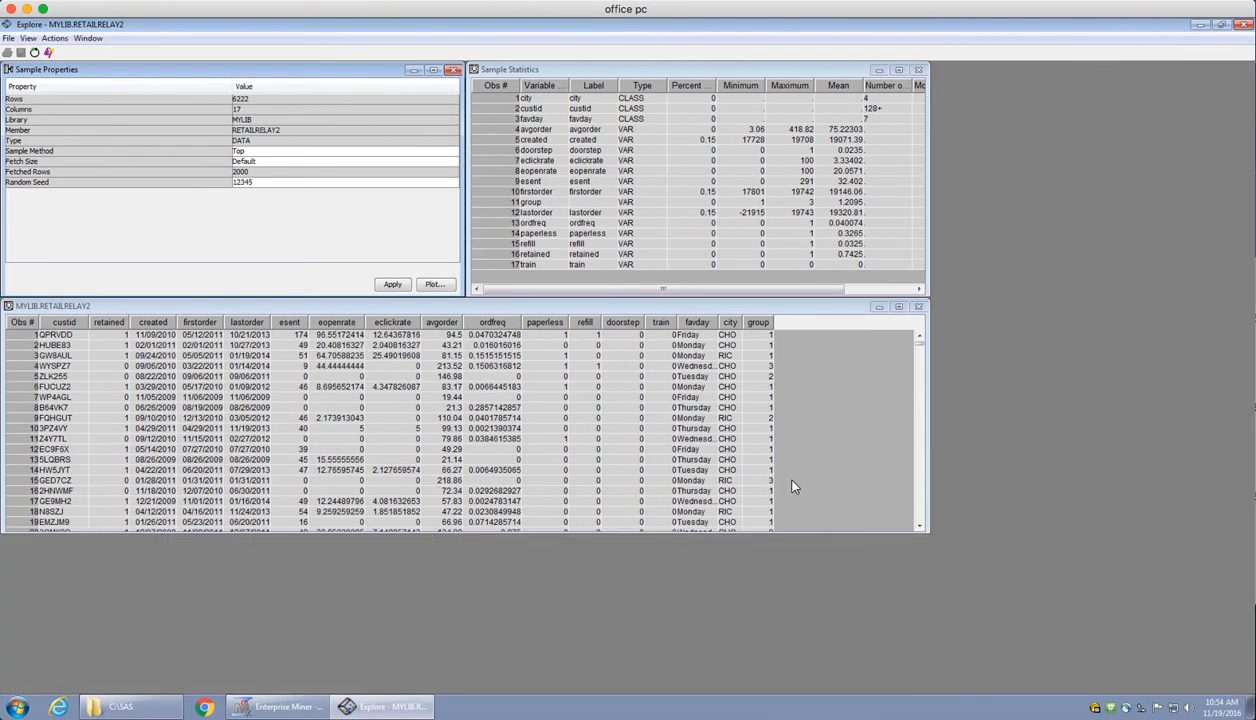
click(898, 307)
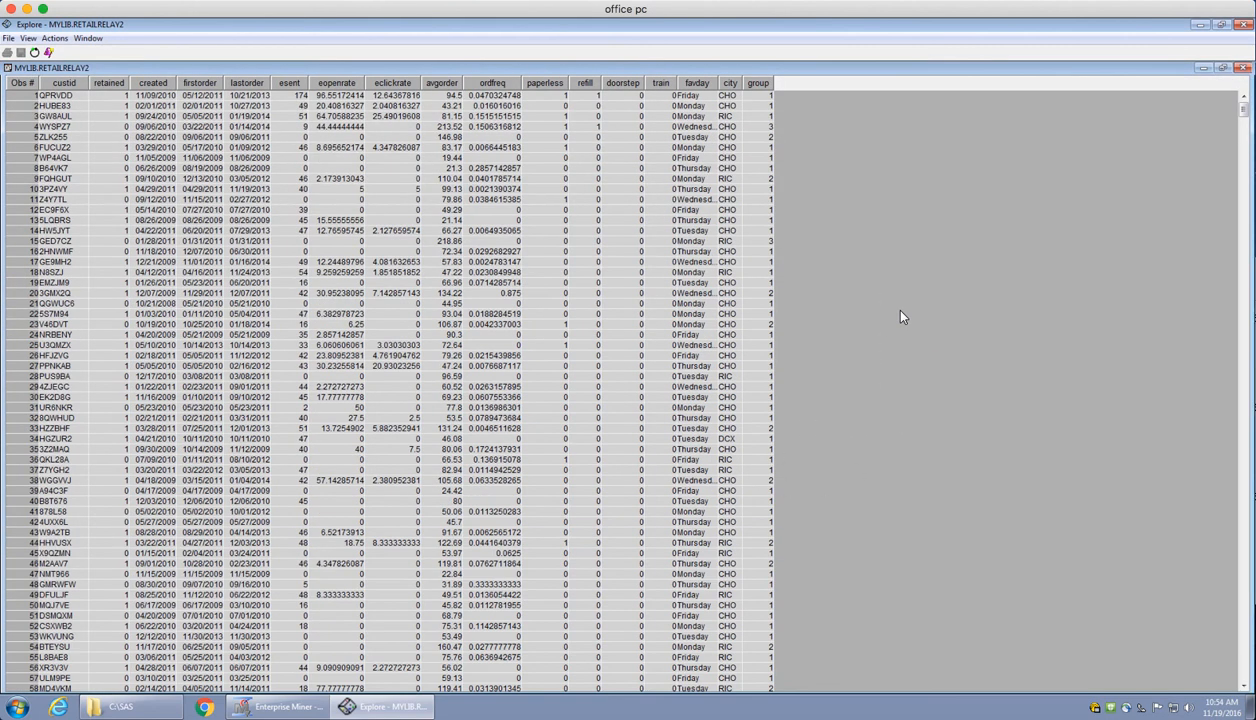
Sort the data table by the retained column in descending and ascending order to inspect both groups of customers
click(108, 78)
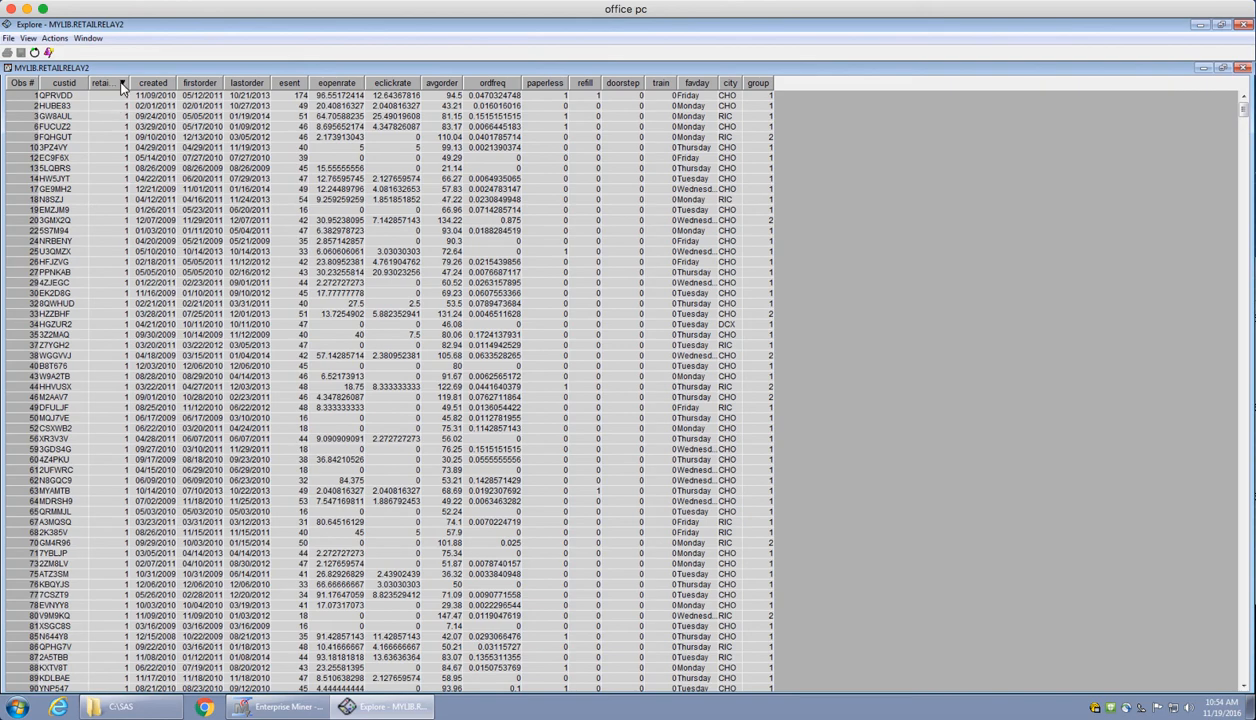
click(121, 86)
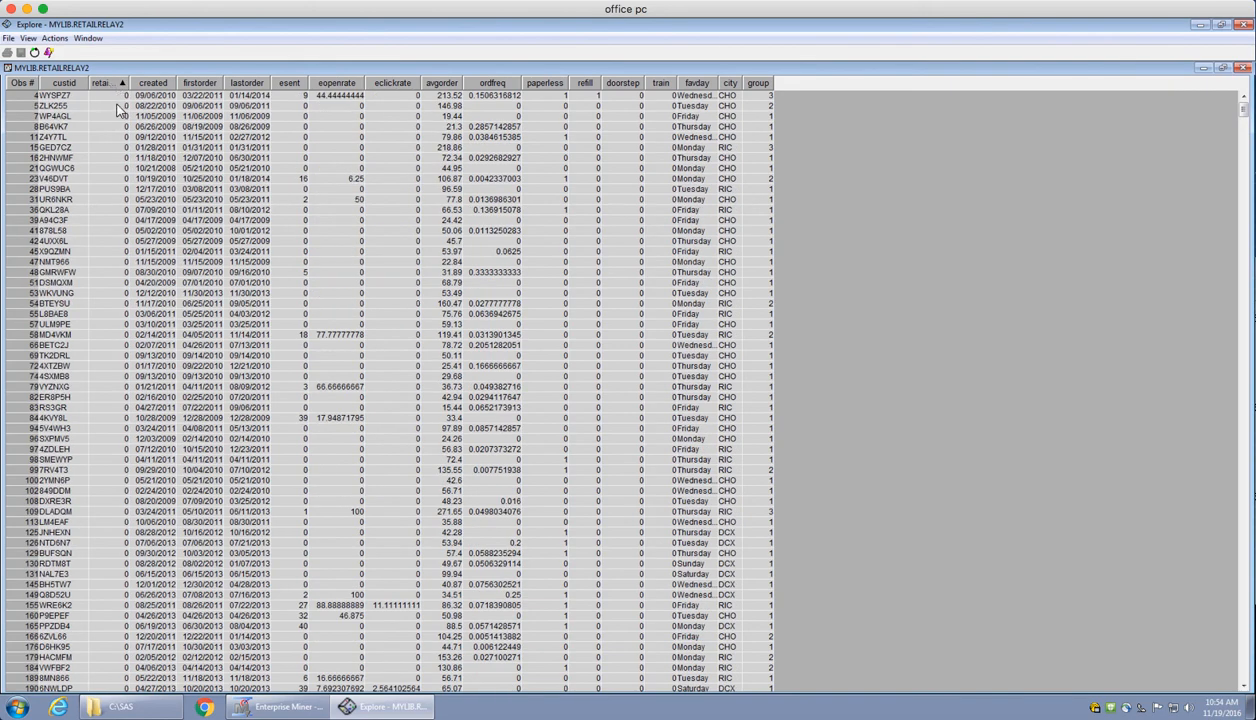
scroll(114, 125, down, 5)
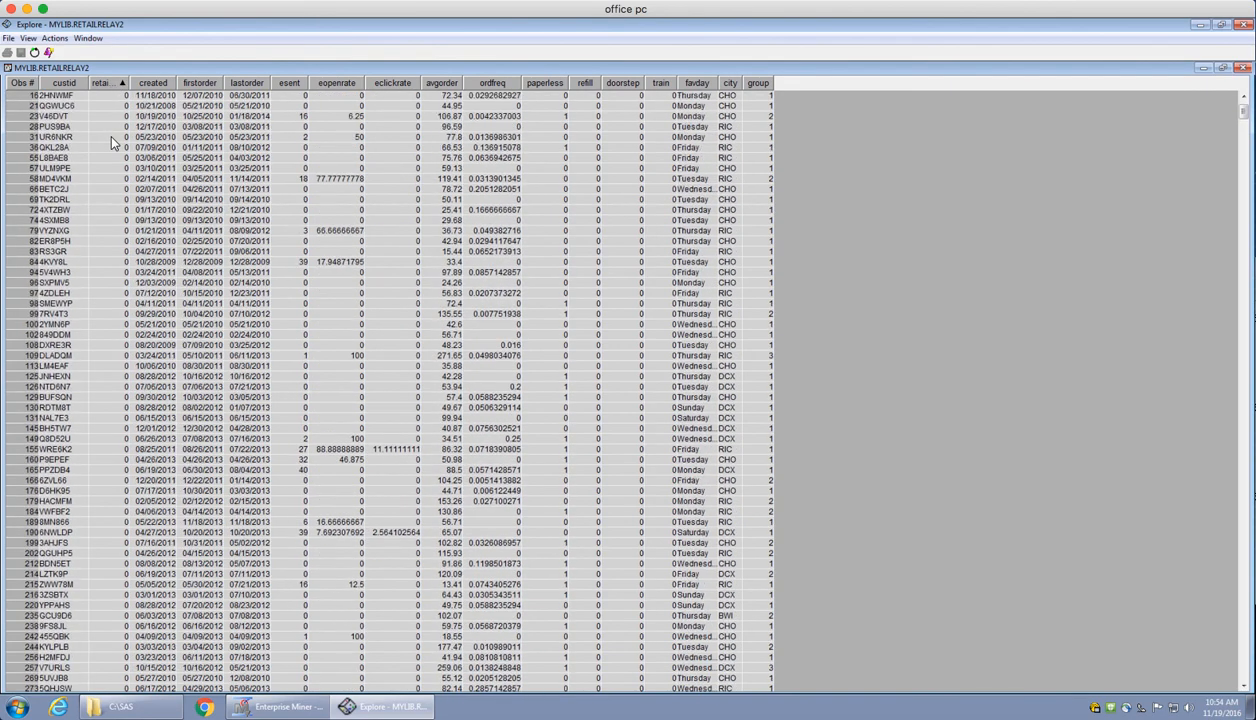
Sort the table back into ascending observation order and examine the variable values in the first few rows
click(27, 83)
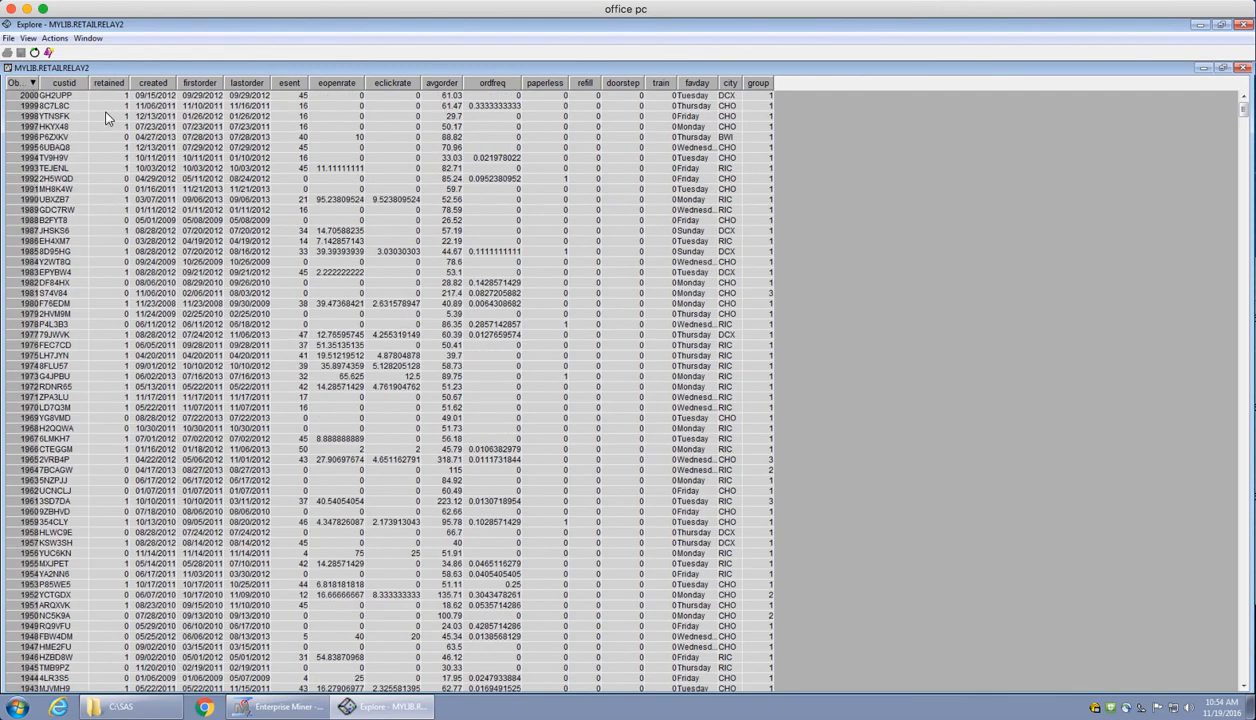
click(24, 83)
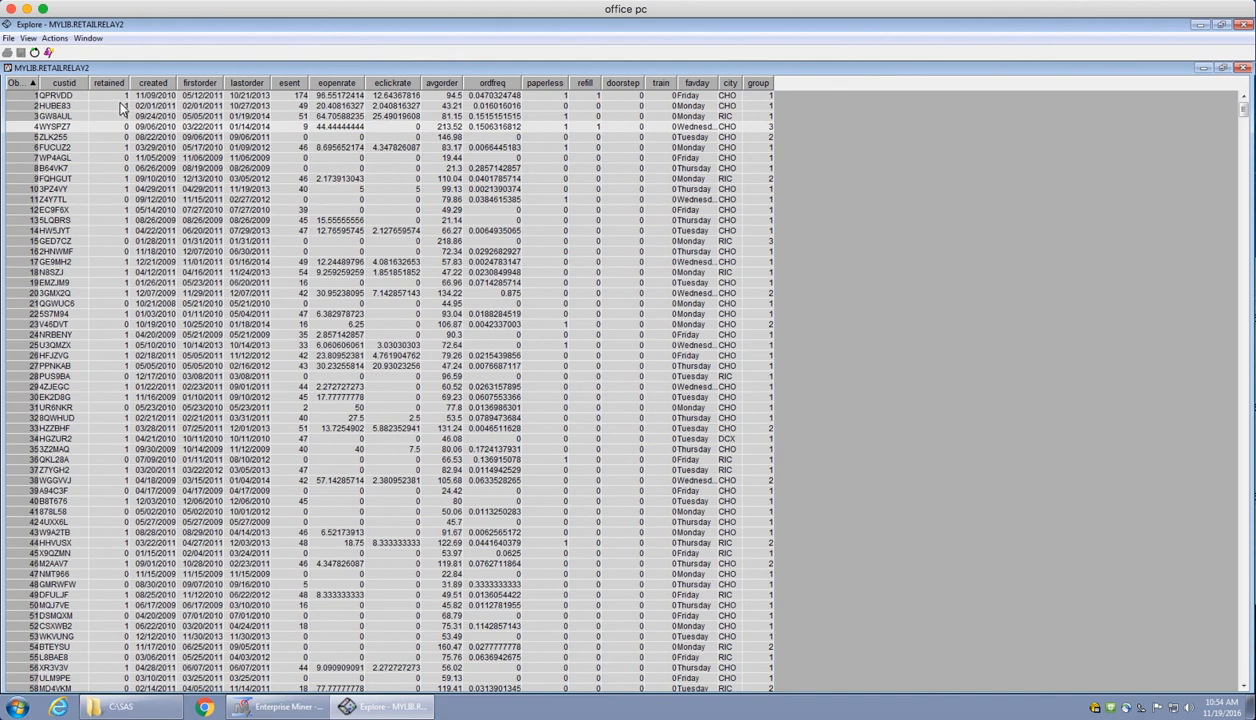
drag(121, 96, 166, 97)
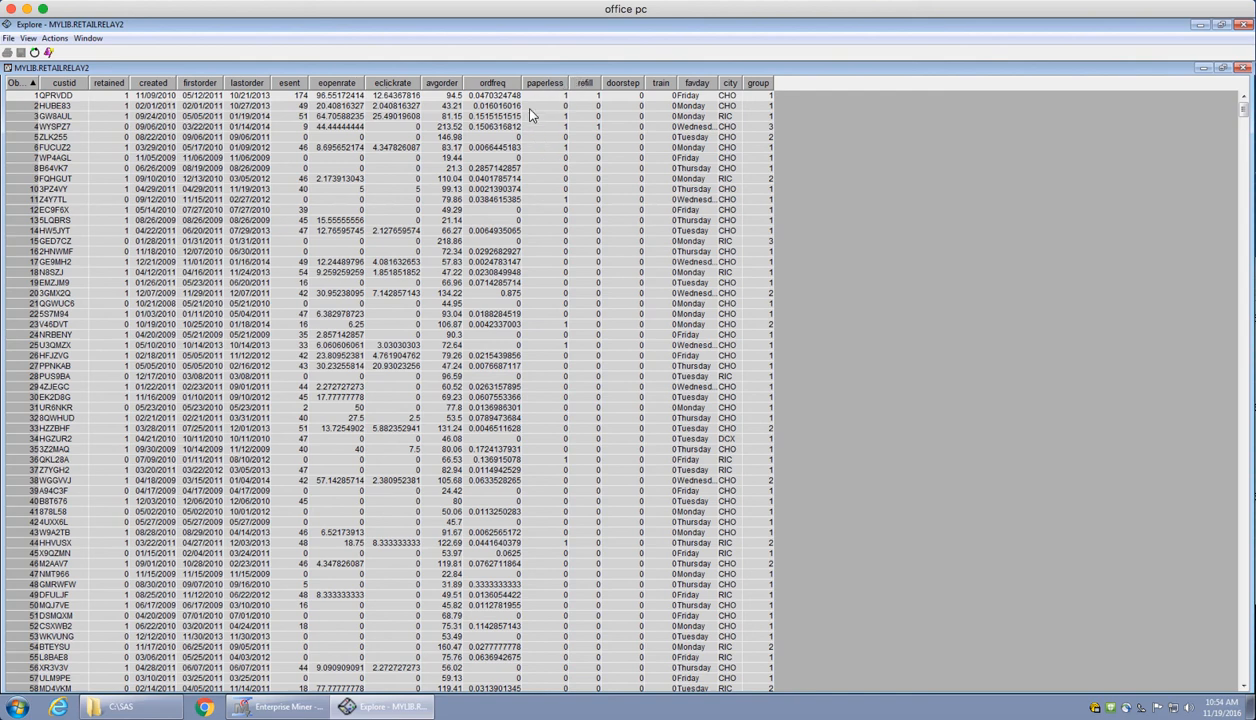
click(440, 116)
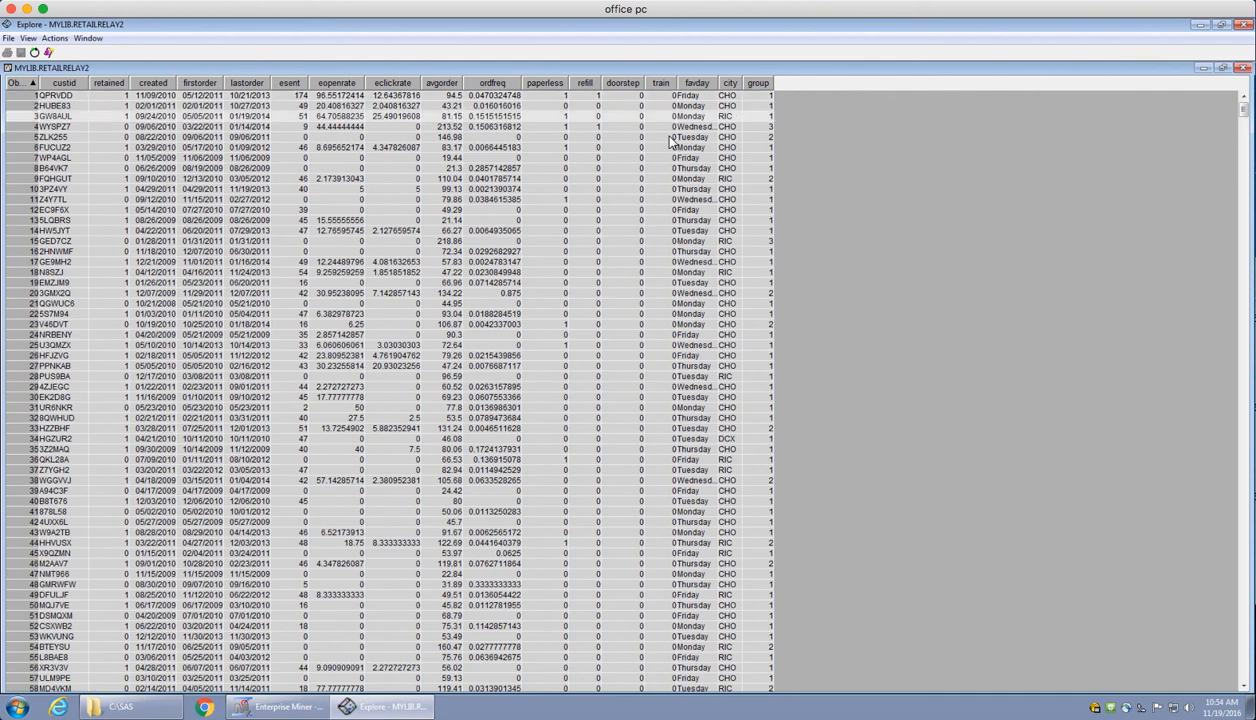
Compare the group and avgorder values across the first five customer rows, and close the data table and Explore window
click(765, 97)
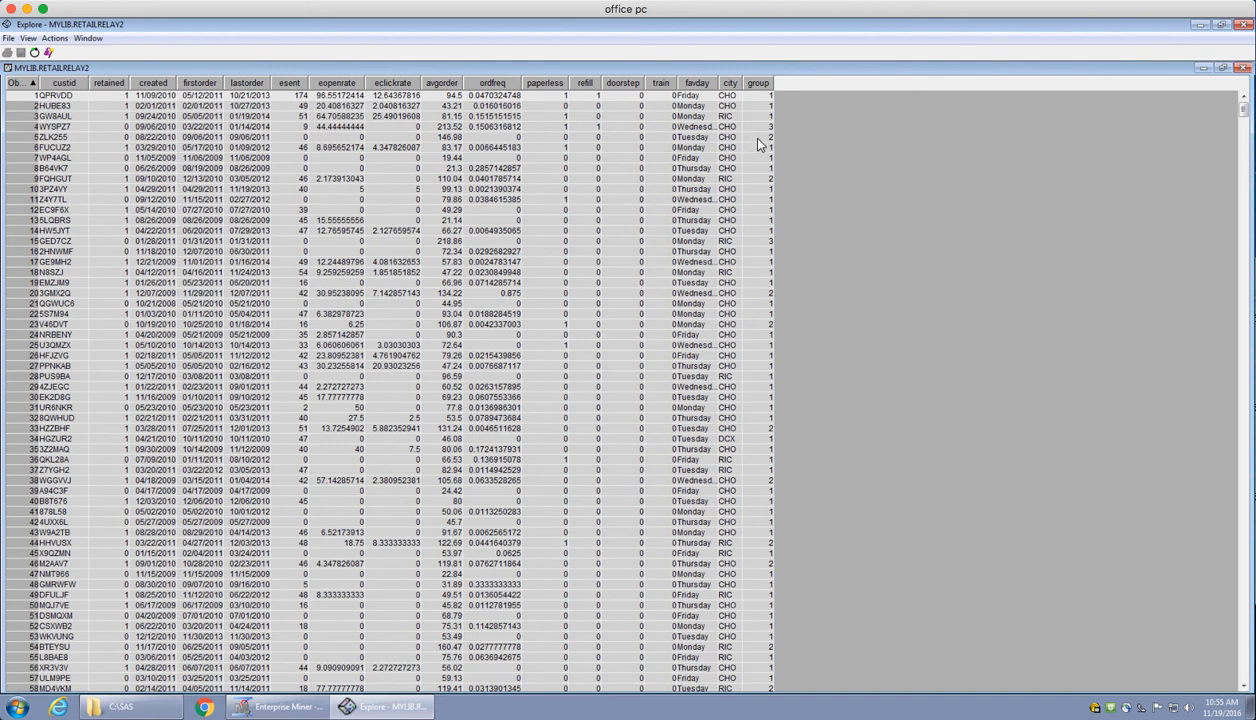
click(763, 116)
click(764, 105)
click(764, 97)
click(766, 118)
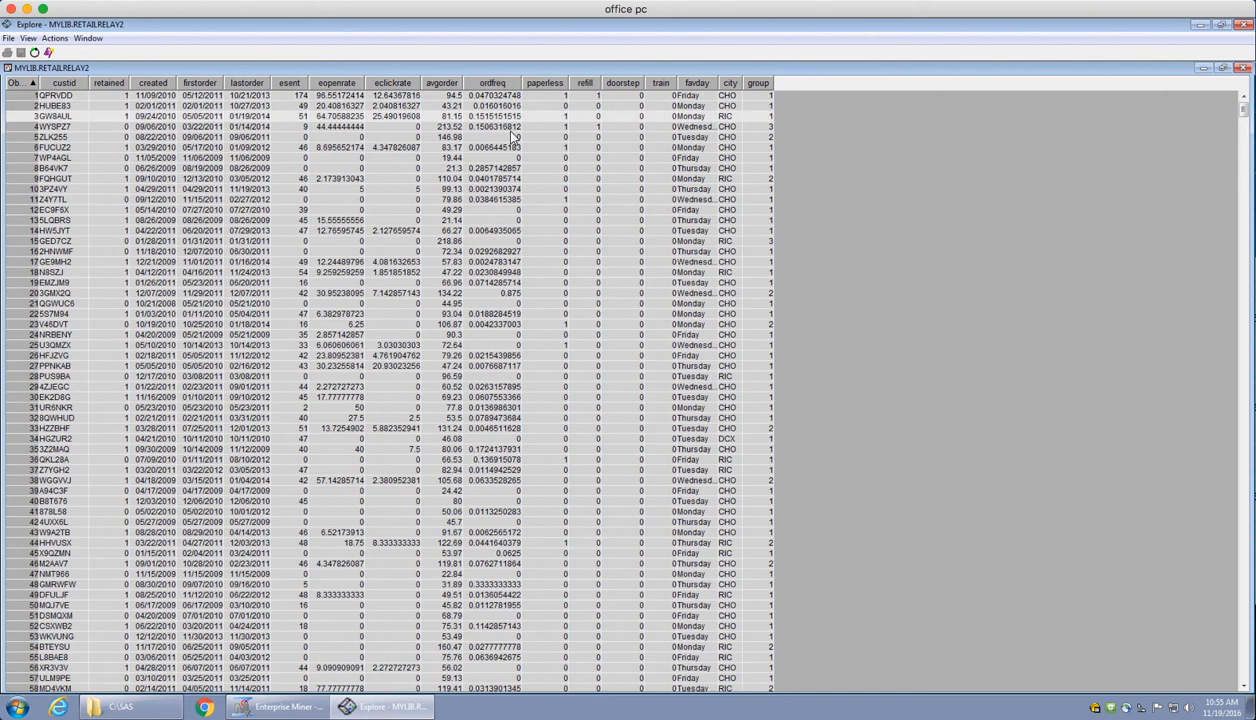
click(438, 107)
click(440, 96)
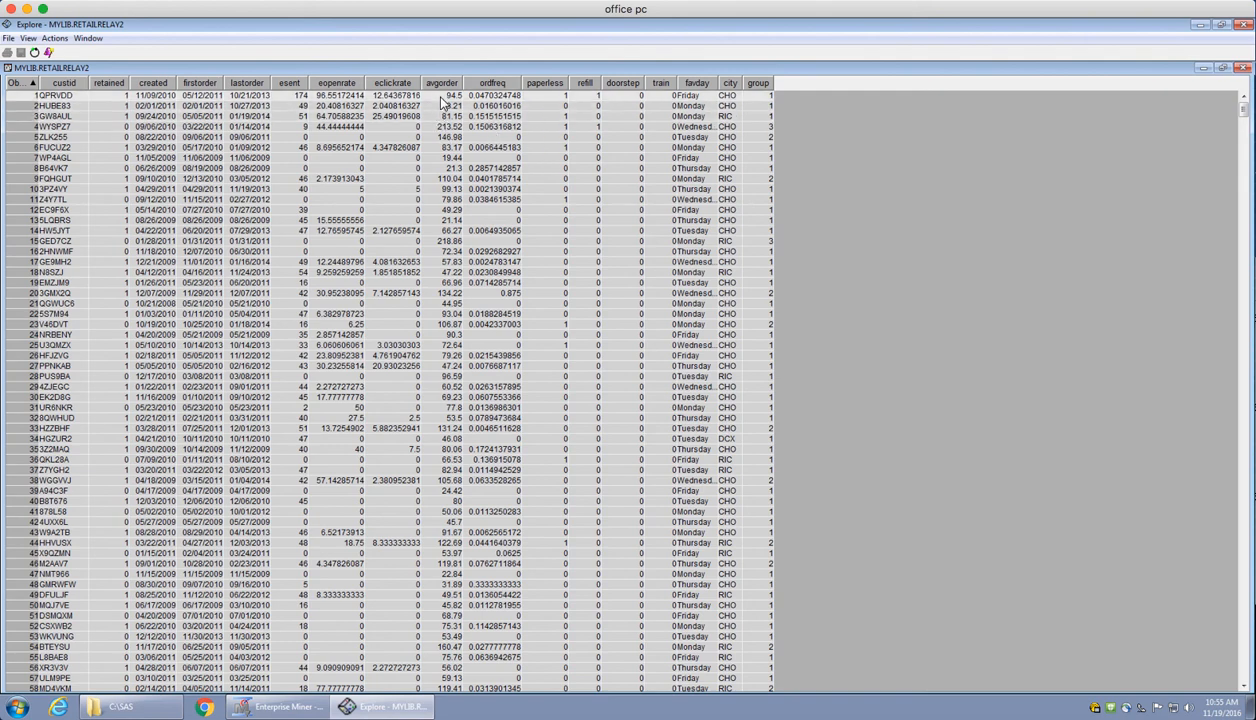
click(759, 139)
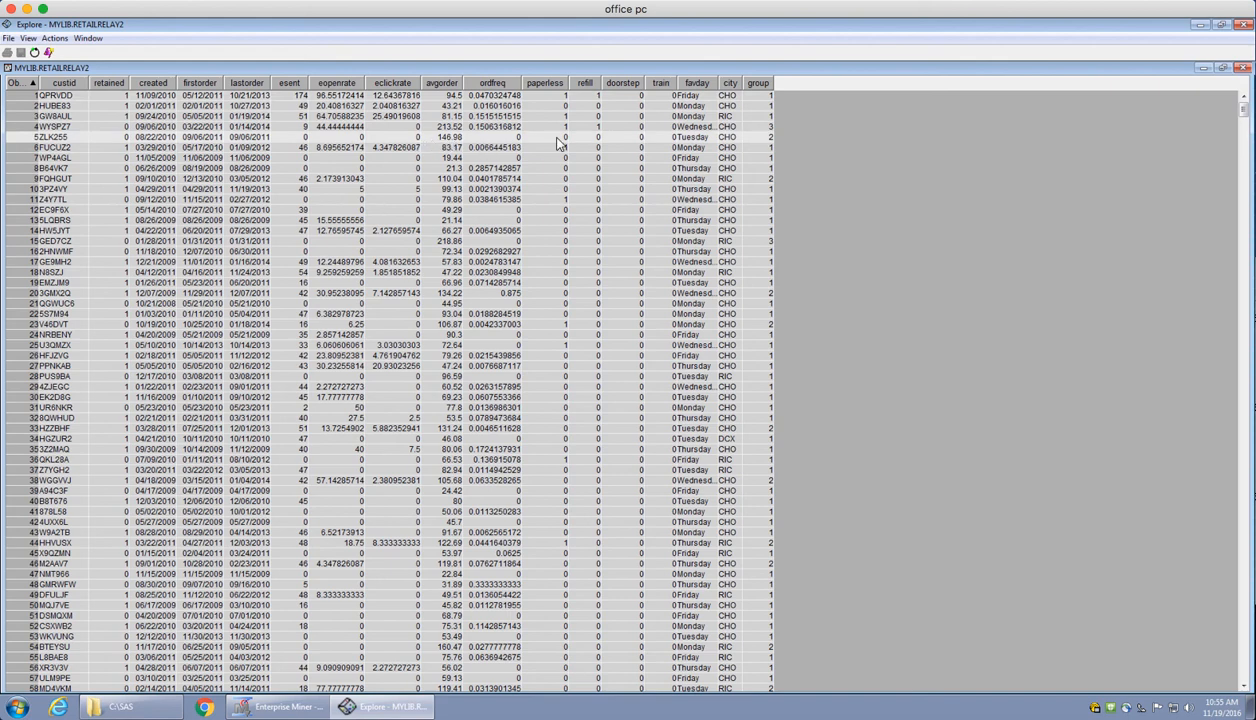
click(757, 128)
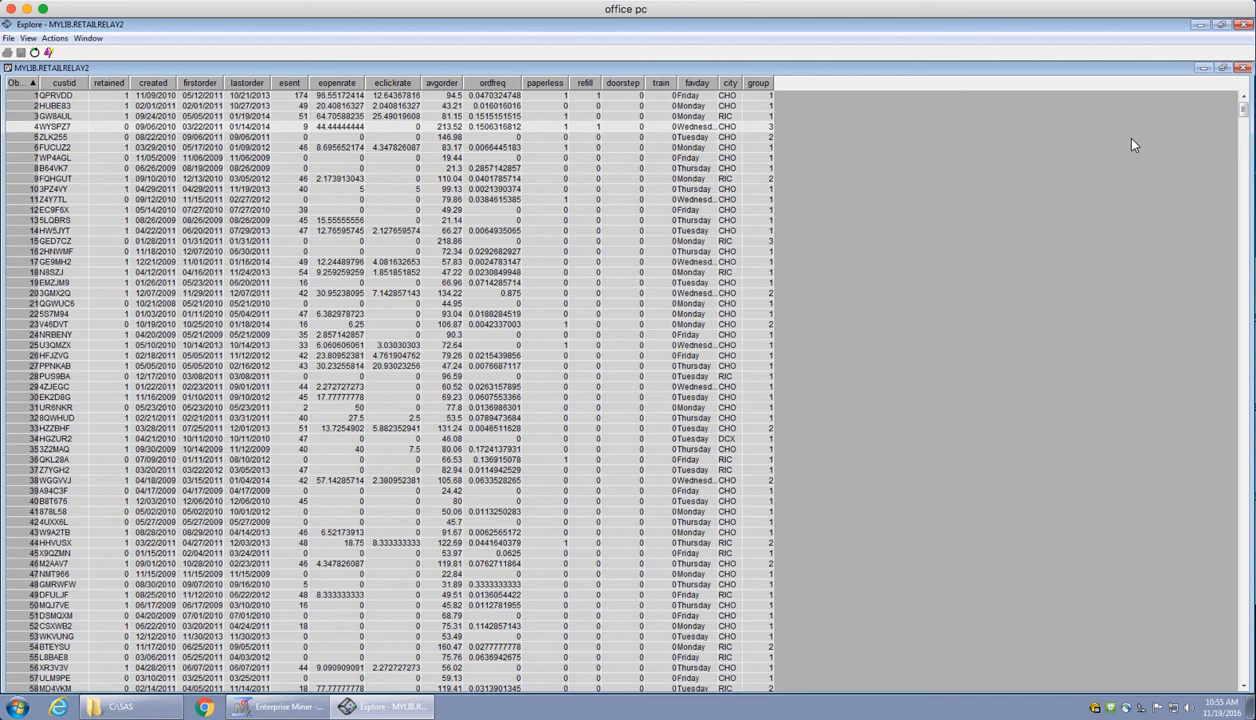
click(1243, 68)
click(1243, 25)
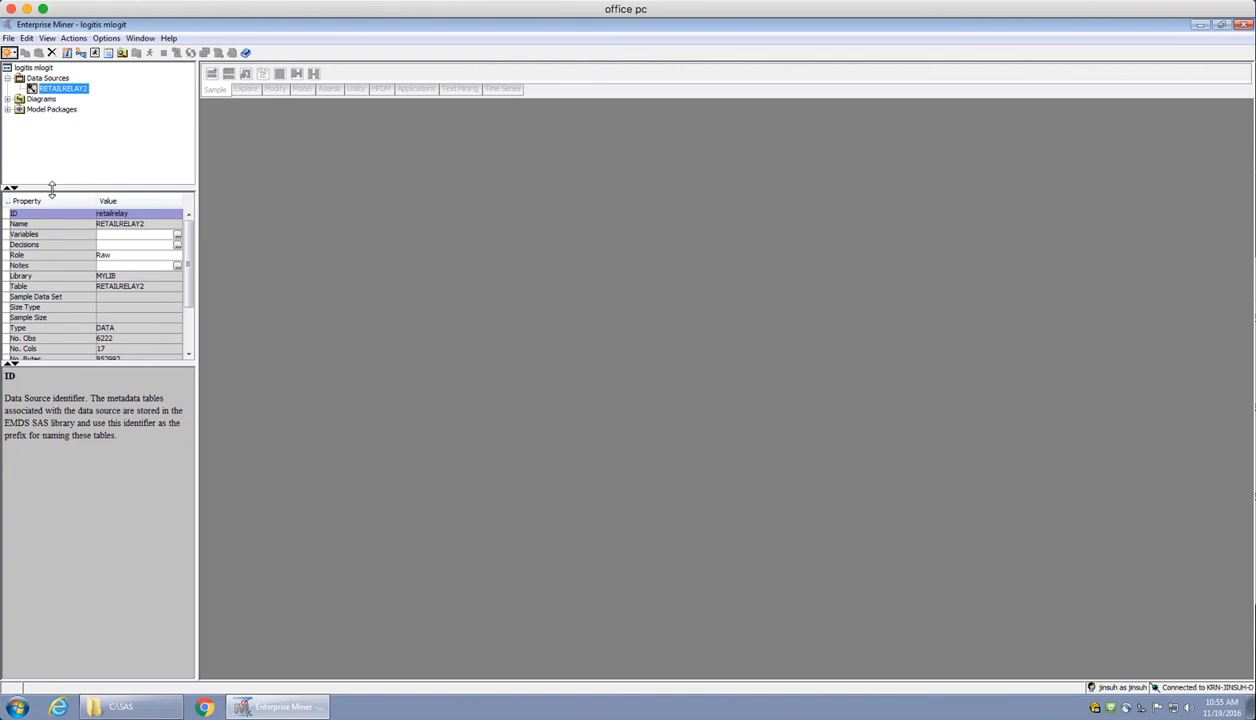
Create a new diagram named mycanvas in the project
right_click(44, 104)
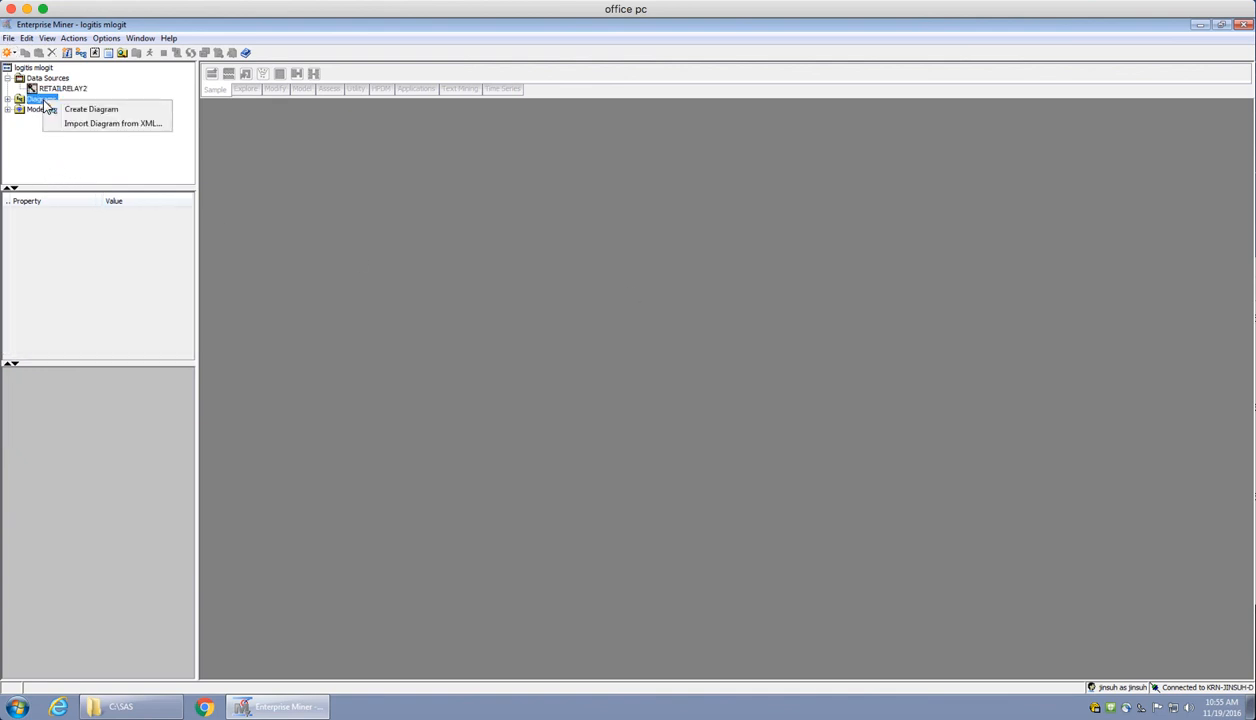
click(84, 113)
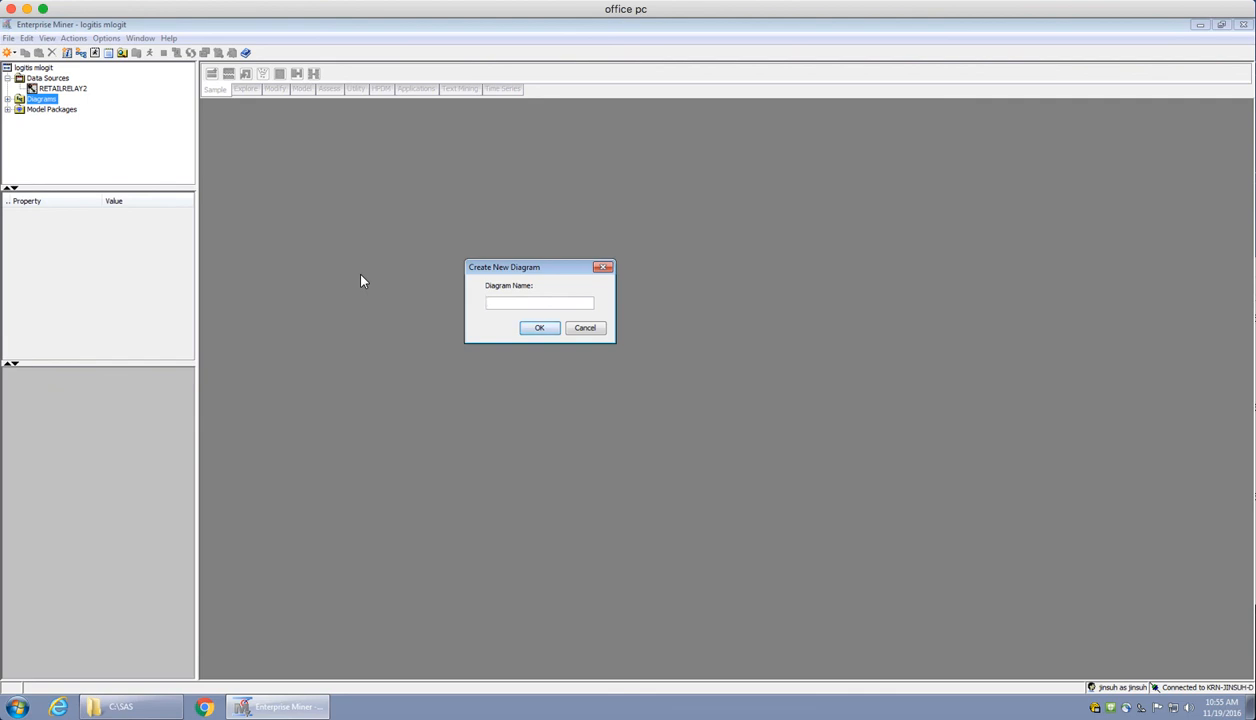
text(mycanvas)
click(540, 329)
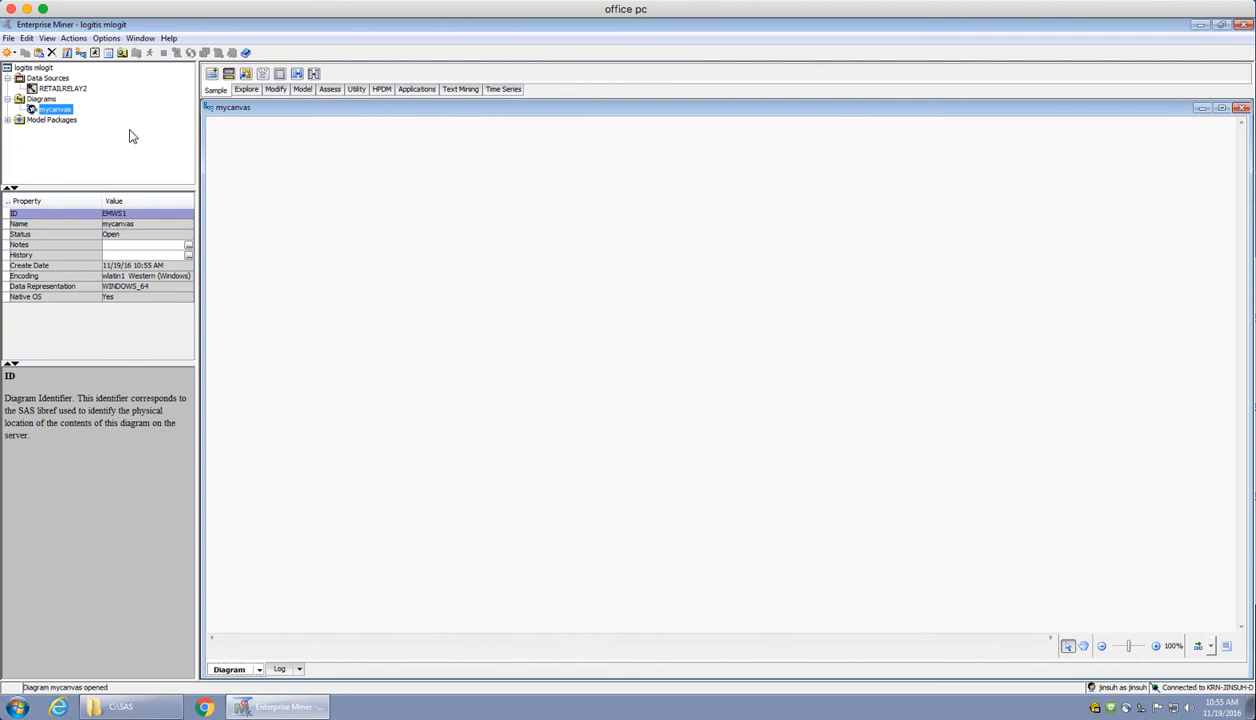
Place the RETAILRELAY2 data source and a Regression node on the mycanvas diagram and connect the data to the regression
drag(65, 88, 290, 178)
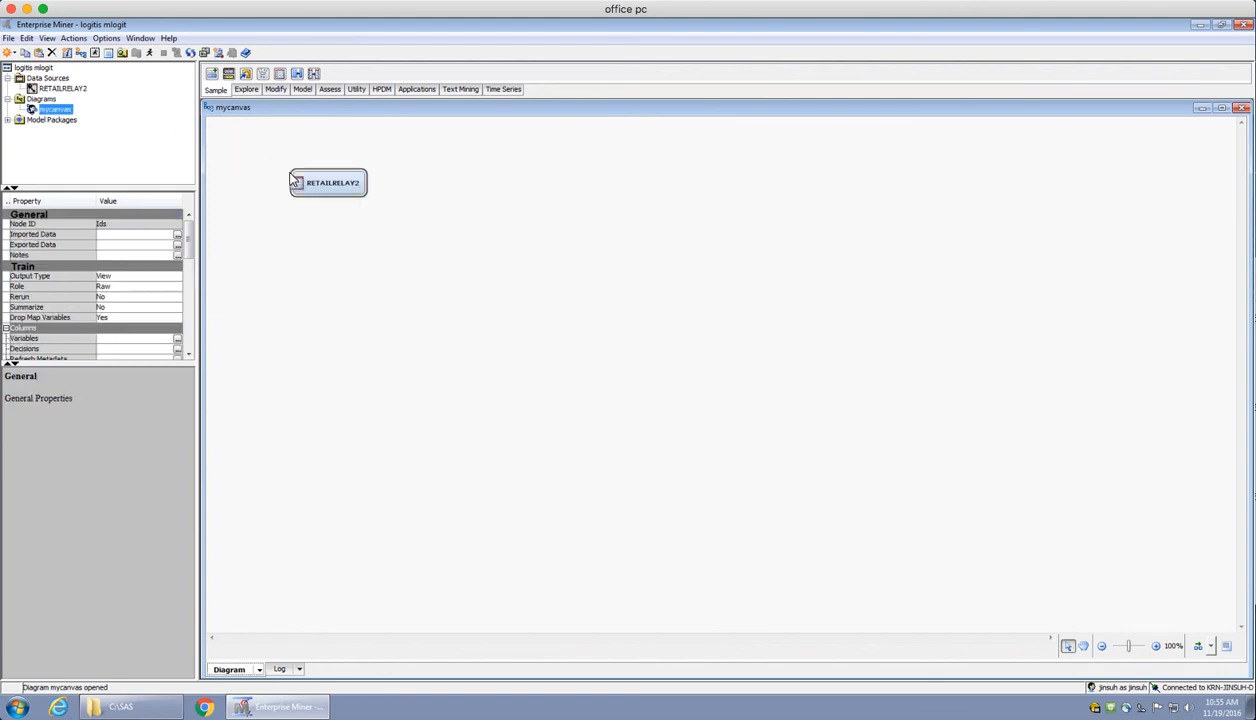
click(303, 89)
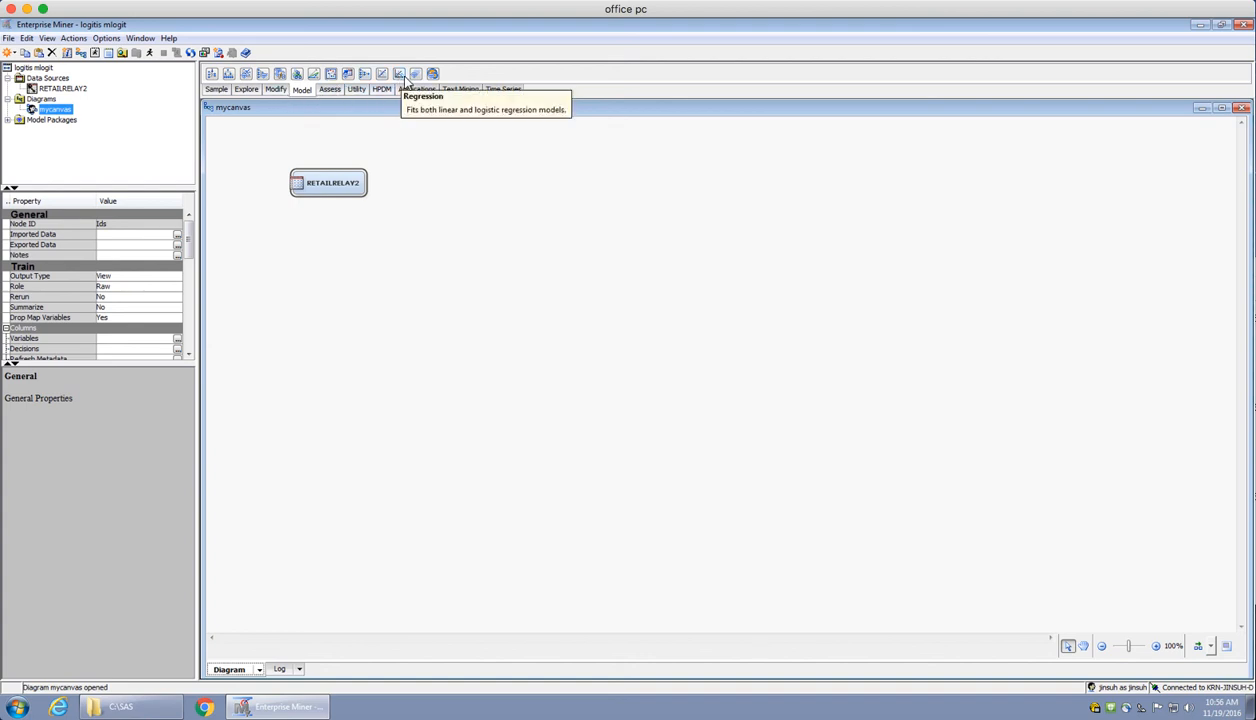
drag(400, 78, 452, 174)
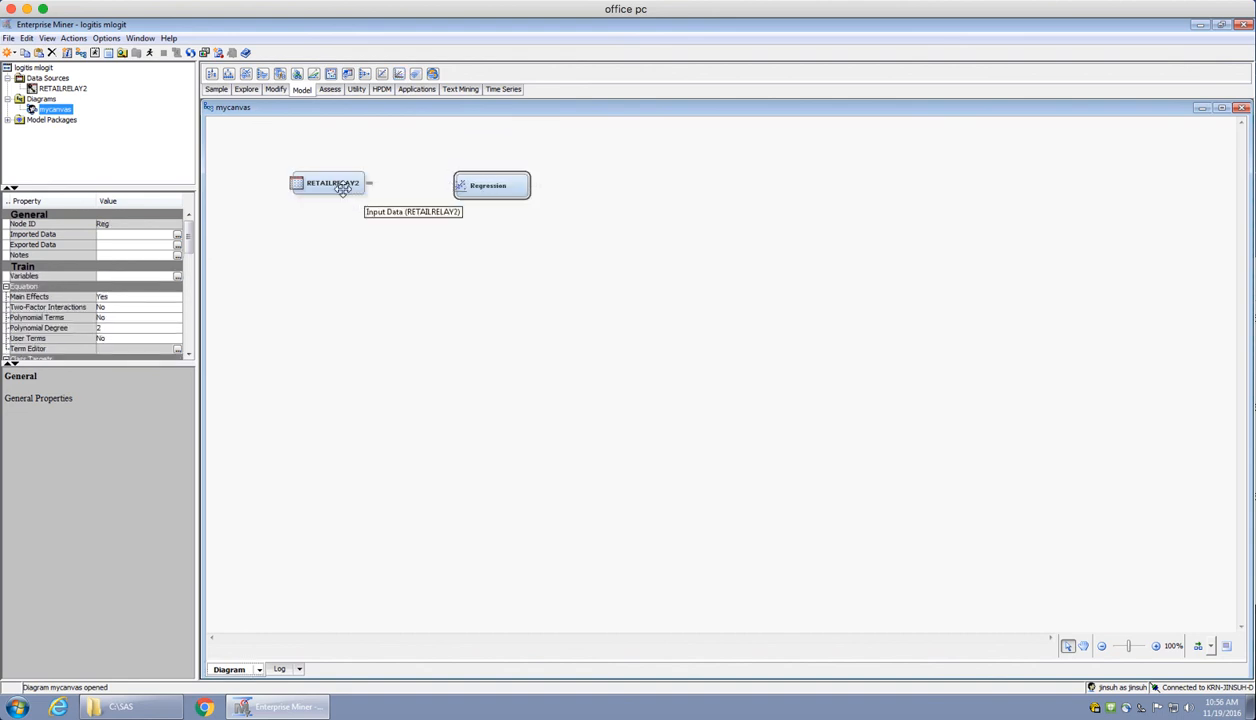
drag(367, 176, 463, 177)
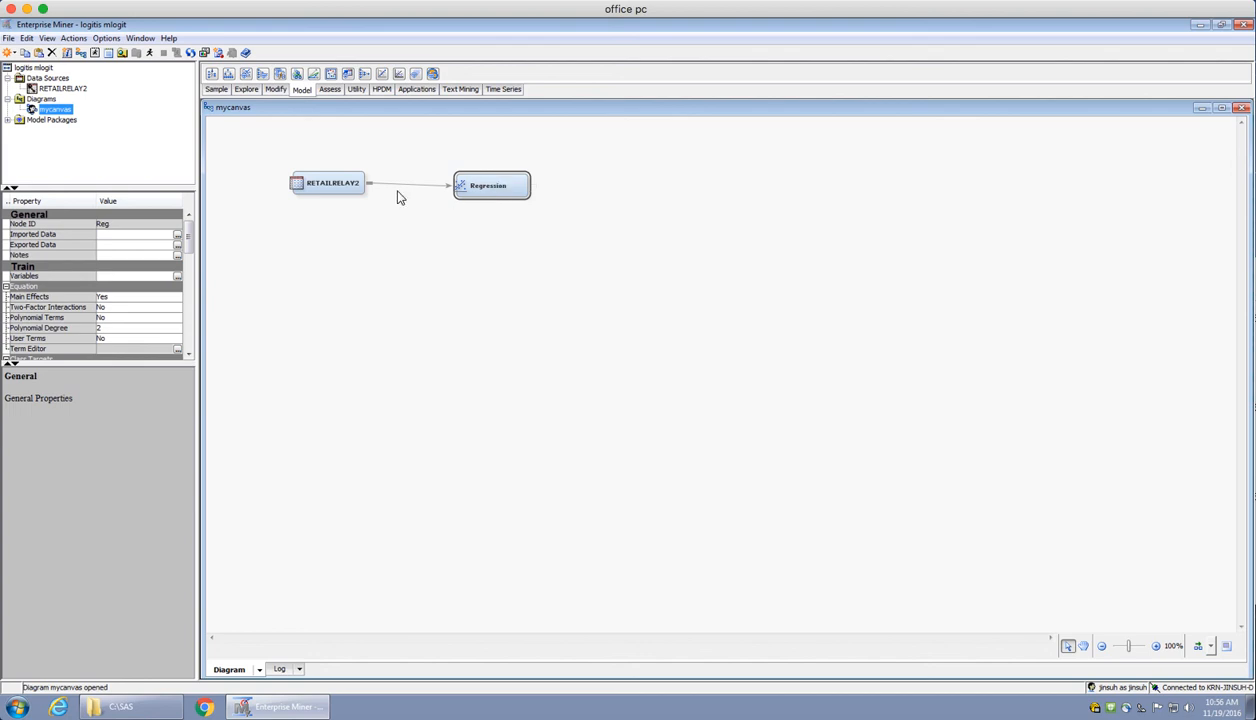
Edit the variables of the RETAILRELAY2 node, giving retained the Target role and the Binary level
click(343, 184)
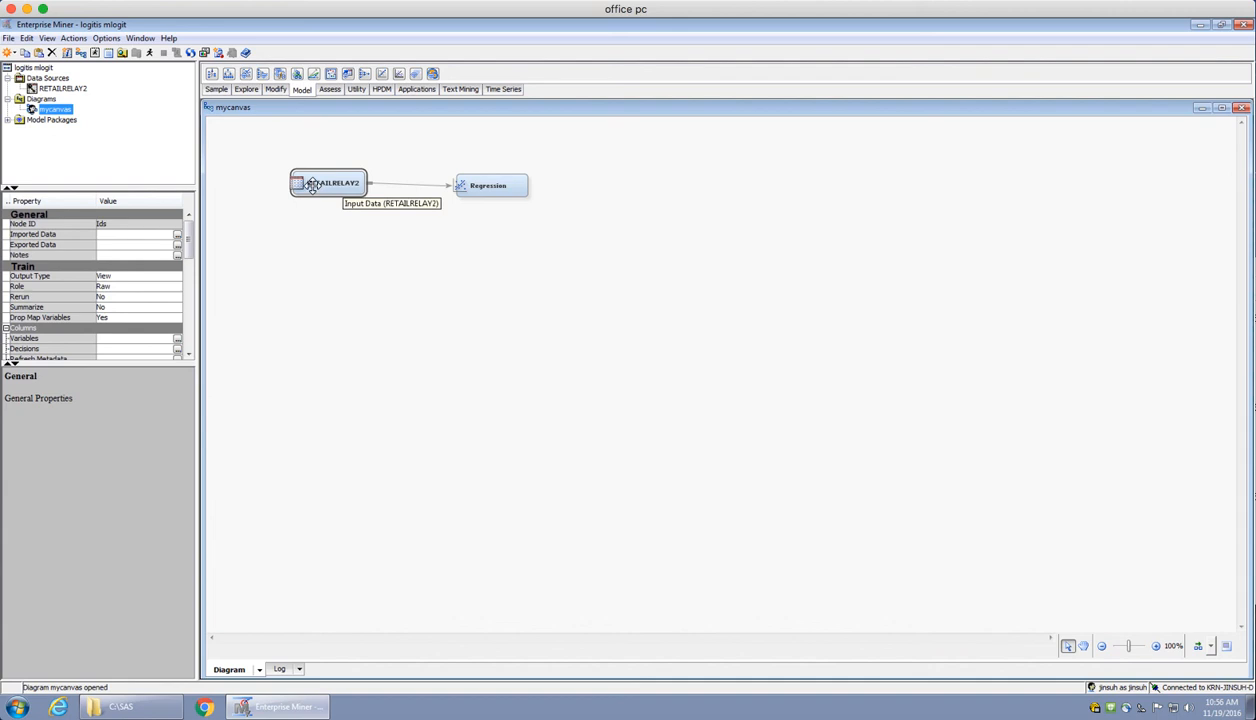
right_click(342, 189)
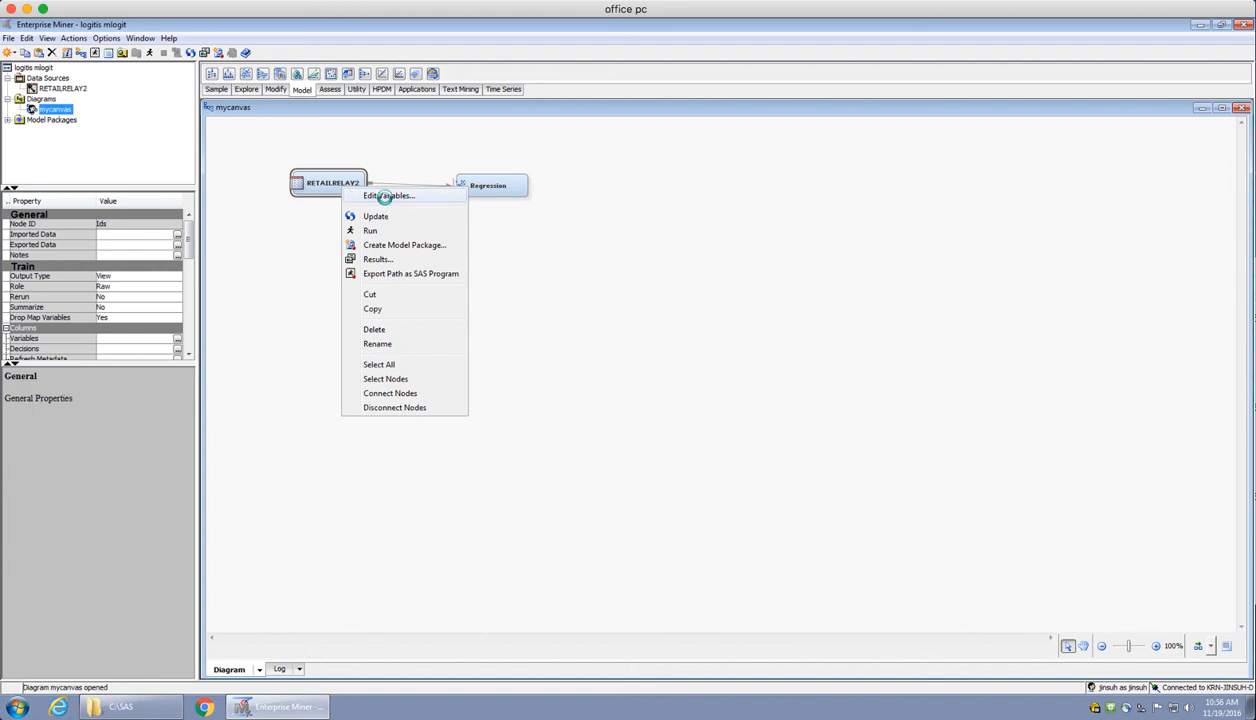
click(387, 199)
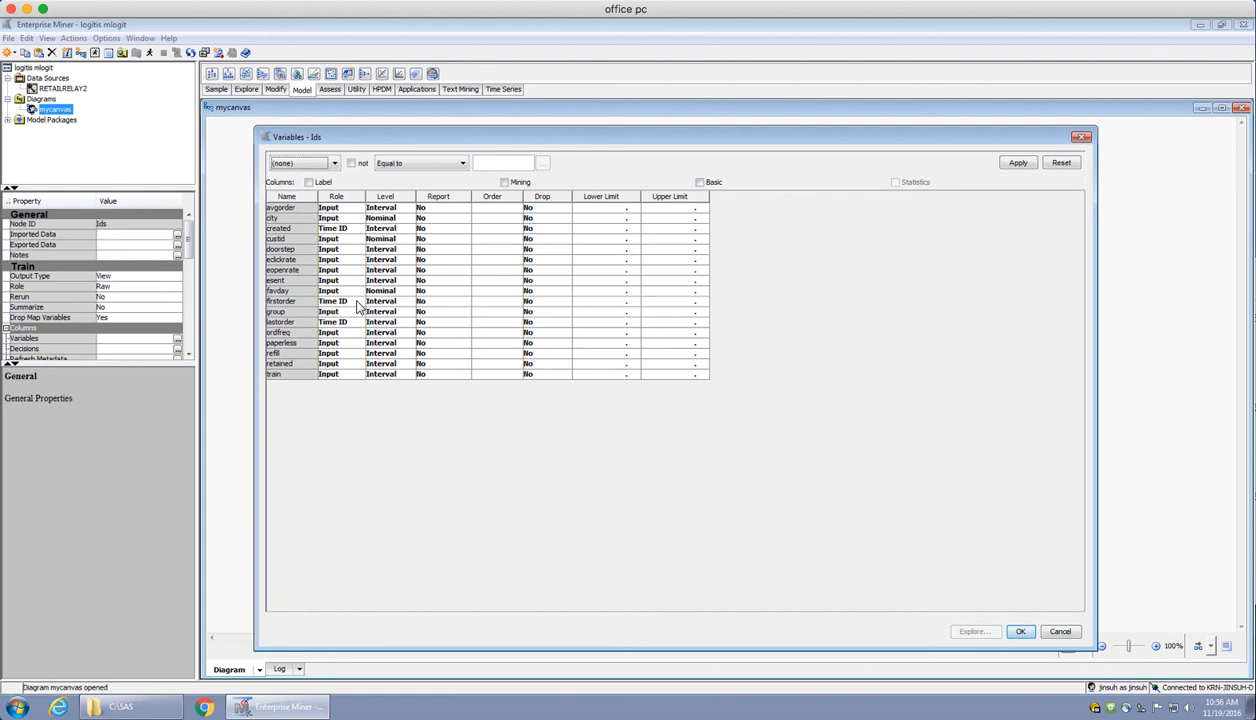
click(351, 365)
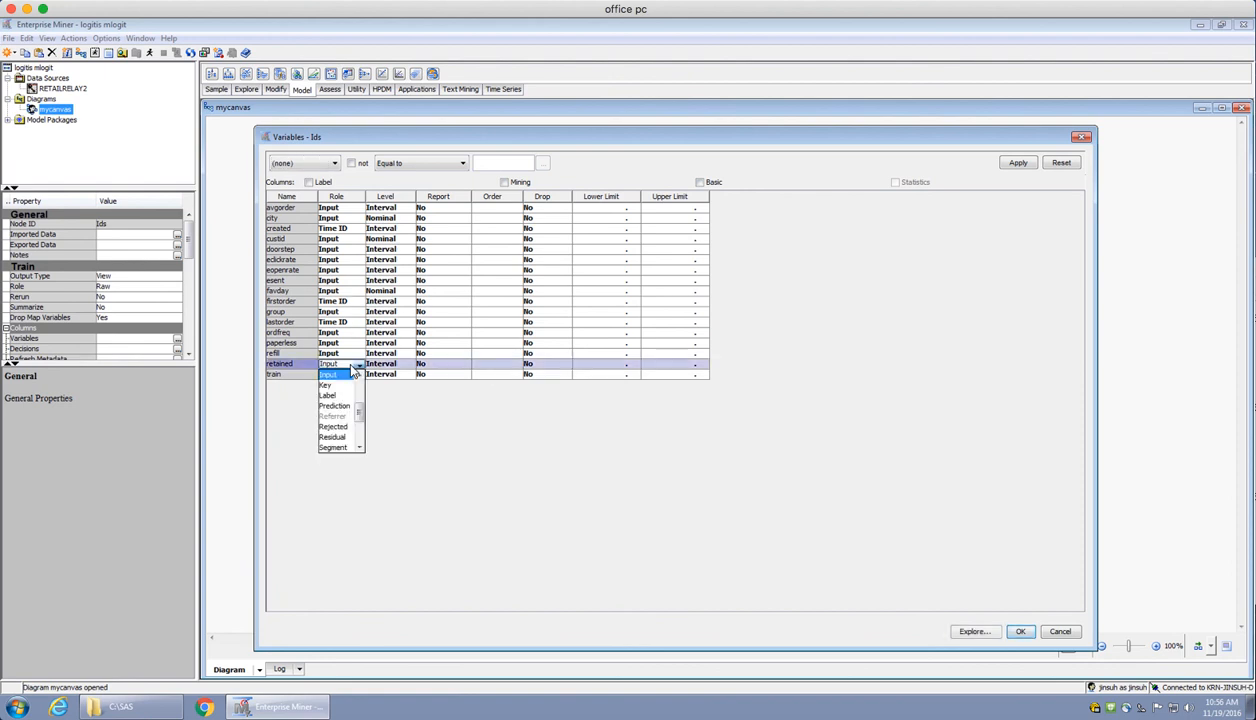
click(359, 448)
click(359, 448)
click(359, 449)
click(359, 449)
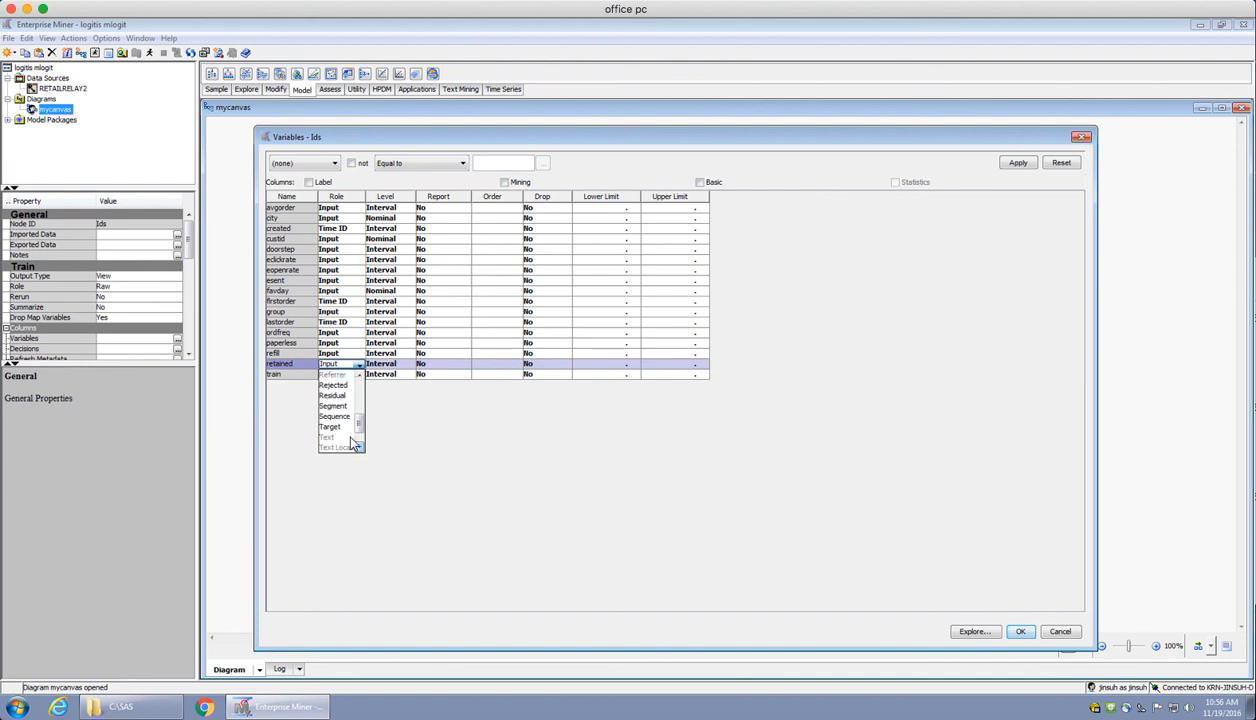
click(331, 427)
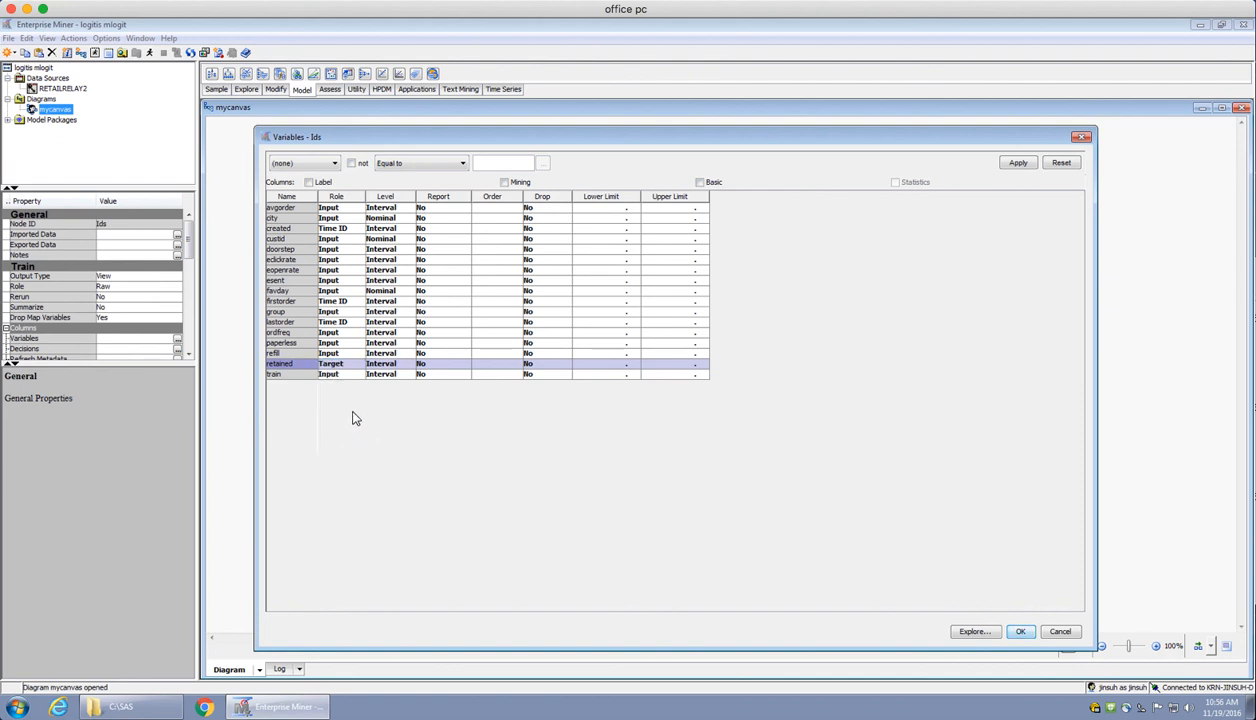
click(406, 366)
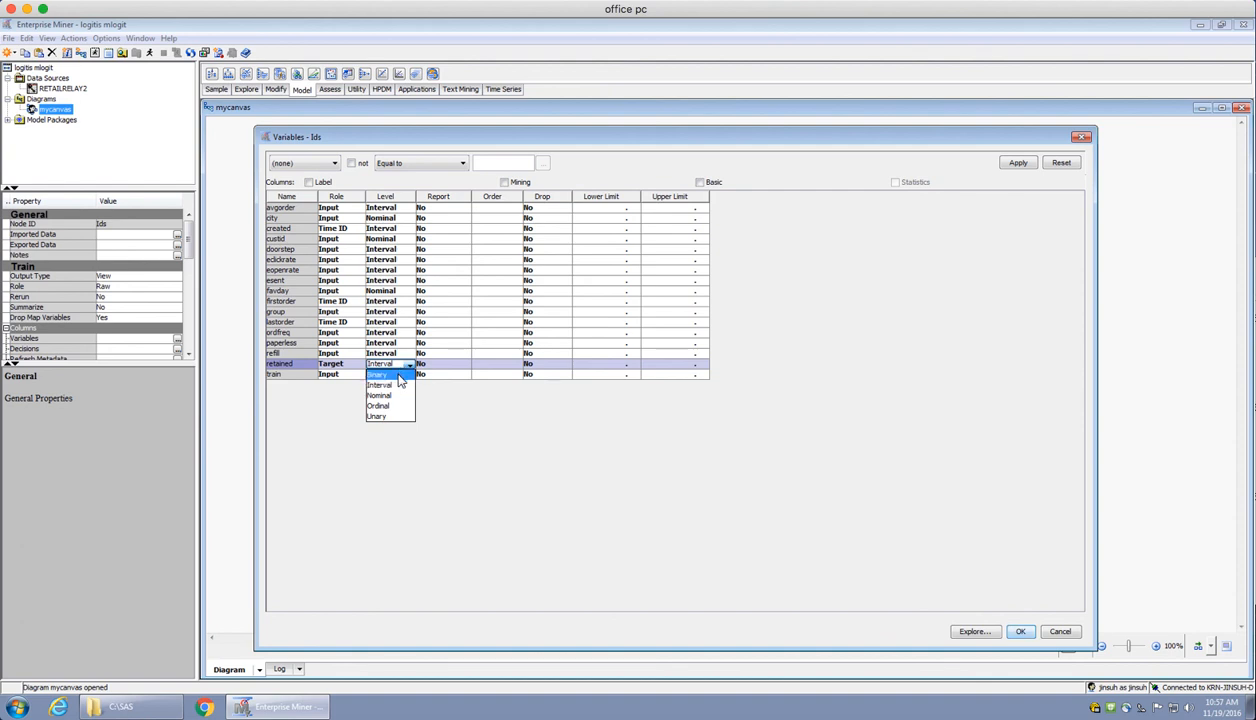
click(400, 376)
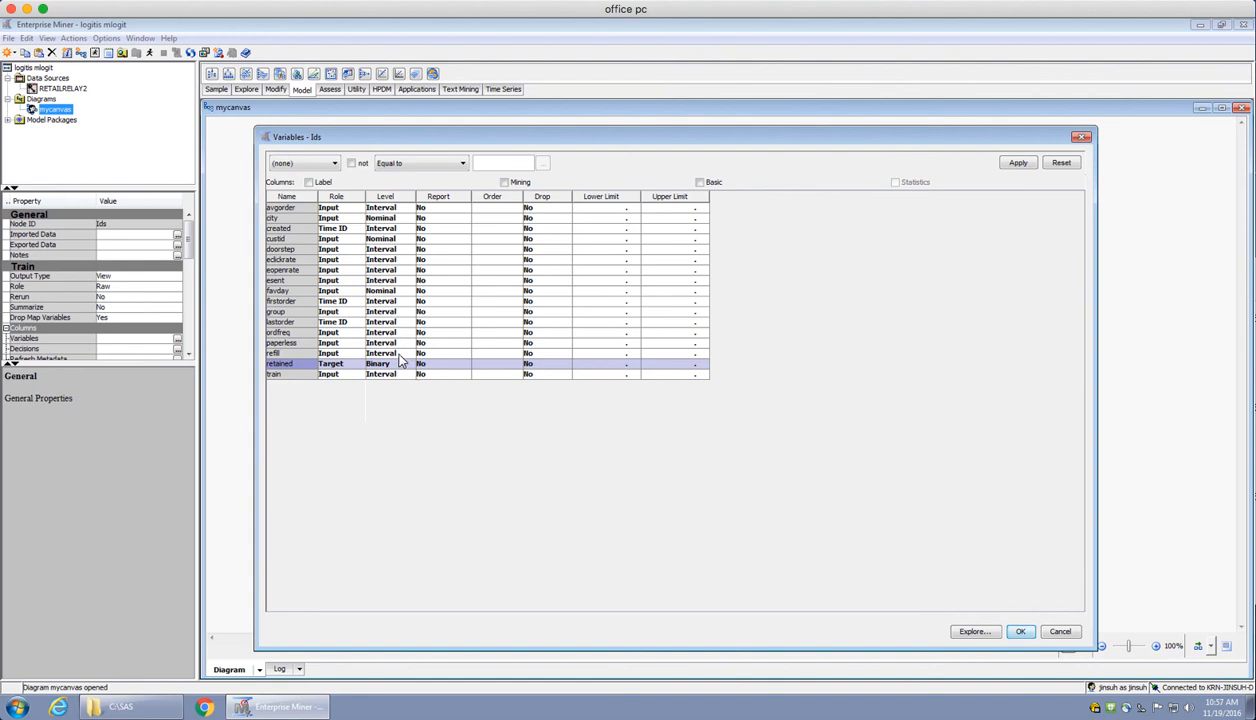
Set the role of the city, custid and doorstep variables to Label
click(354, 212)
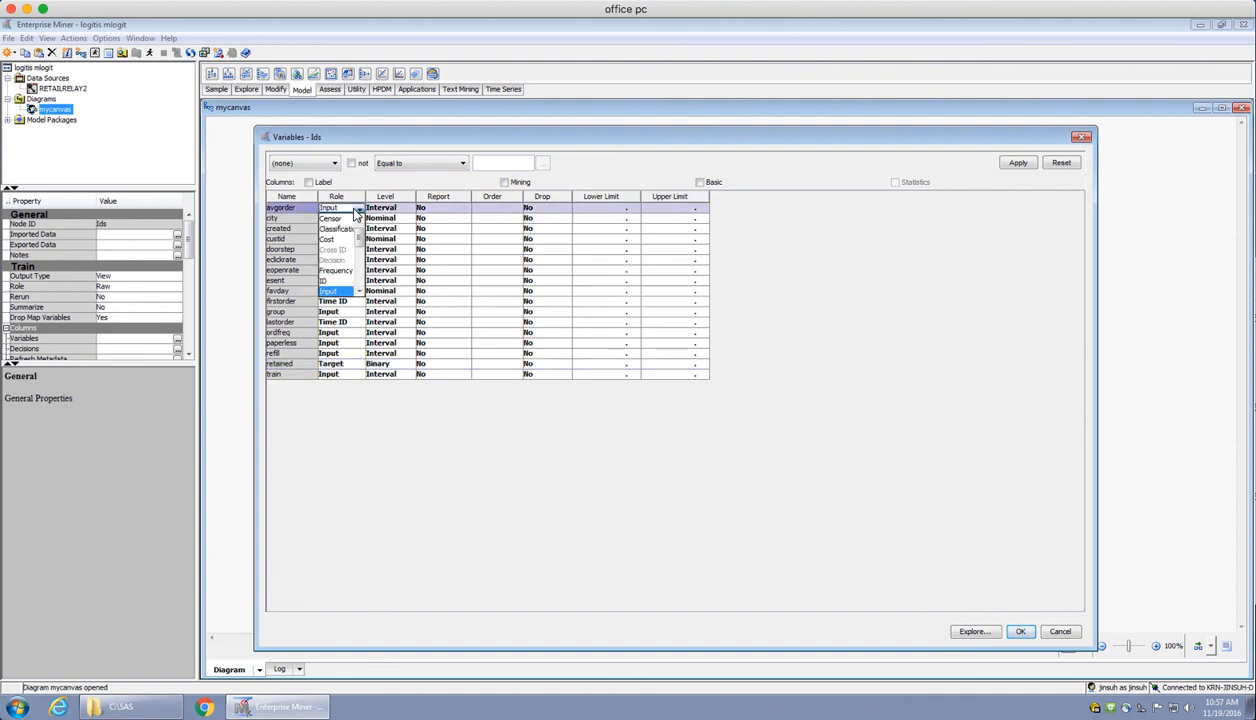
click(355, 212)
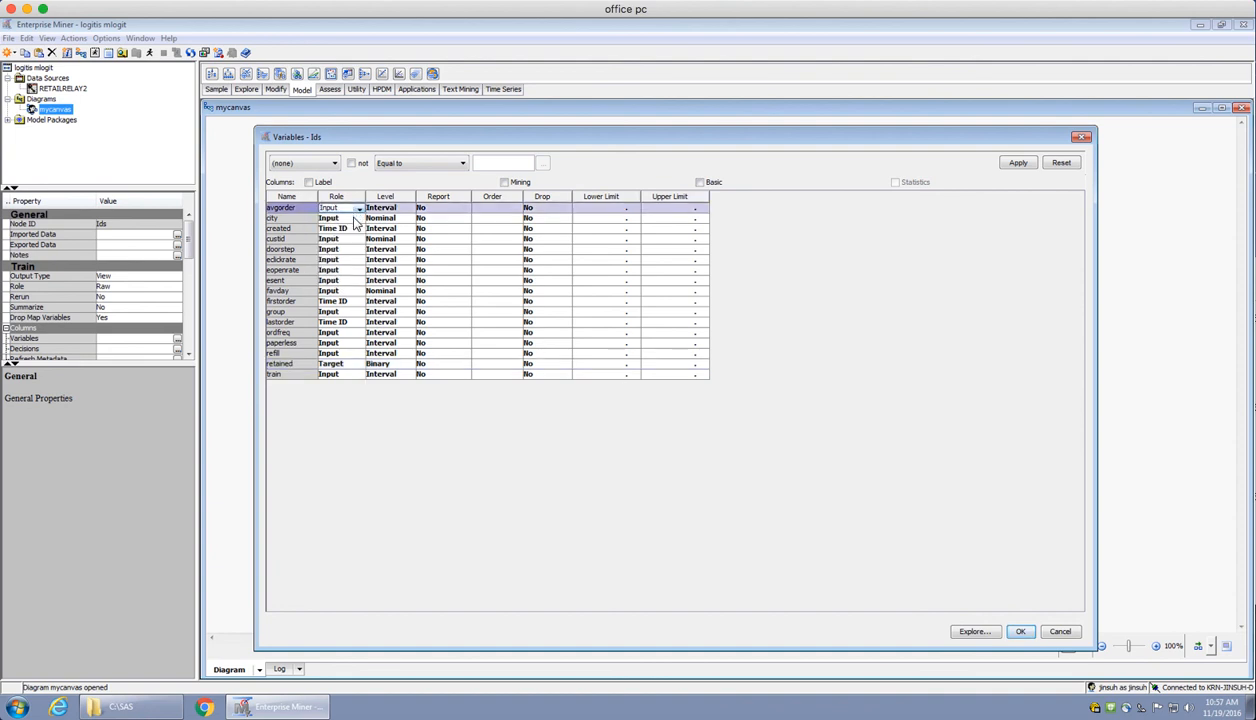
click(354, 222)
key(Down)
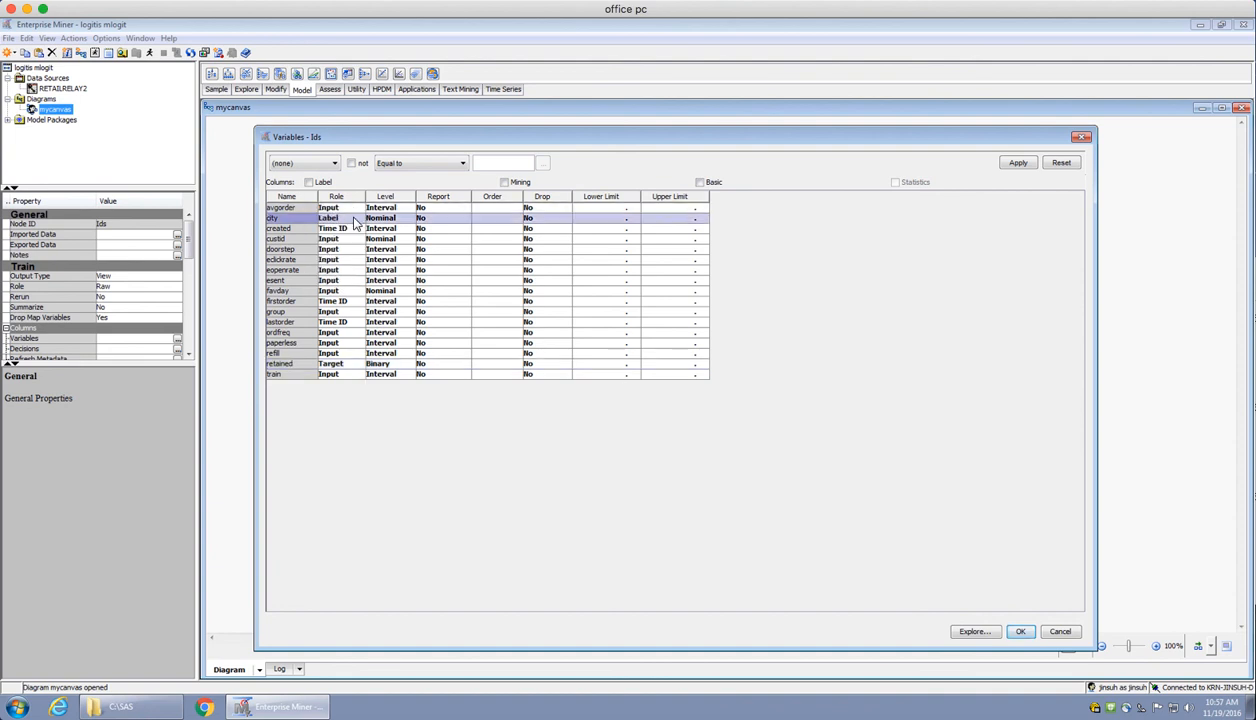
click(355, 241)
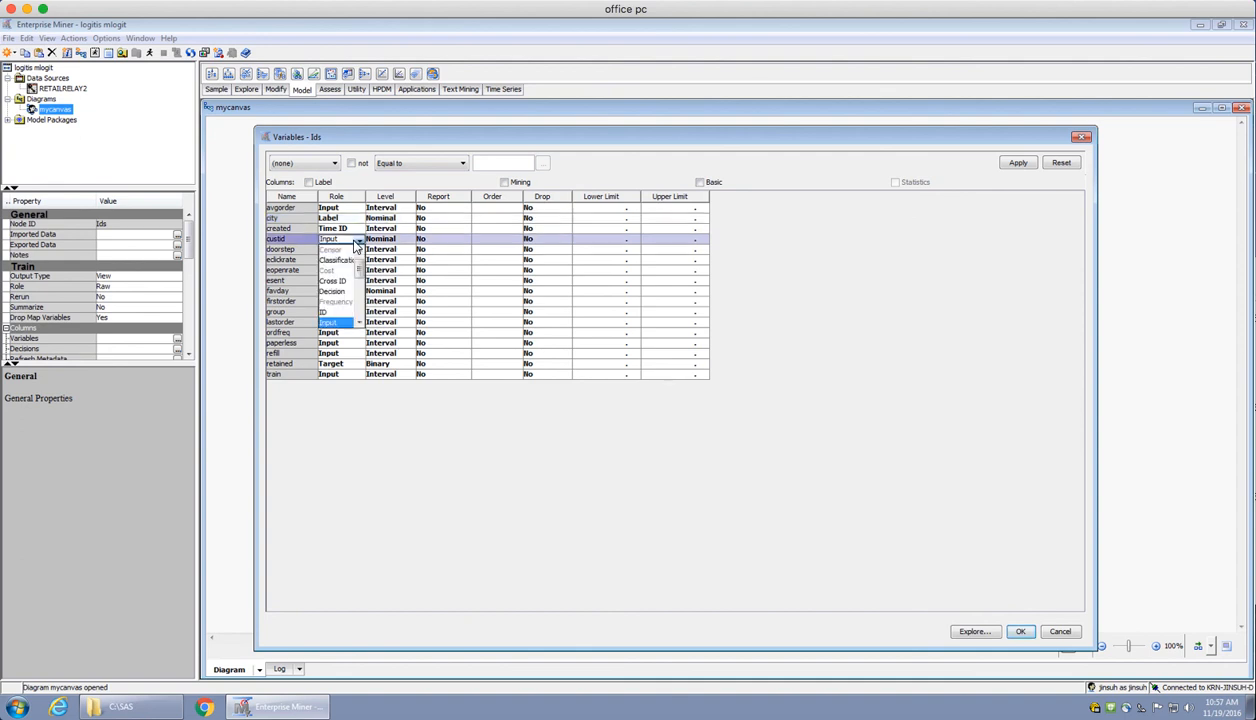
key(Down)
key(Return)
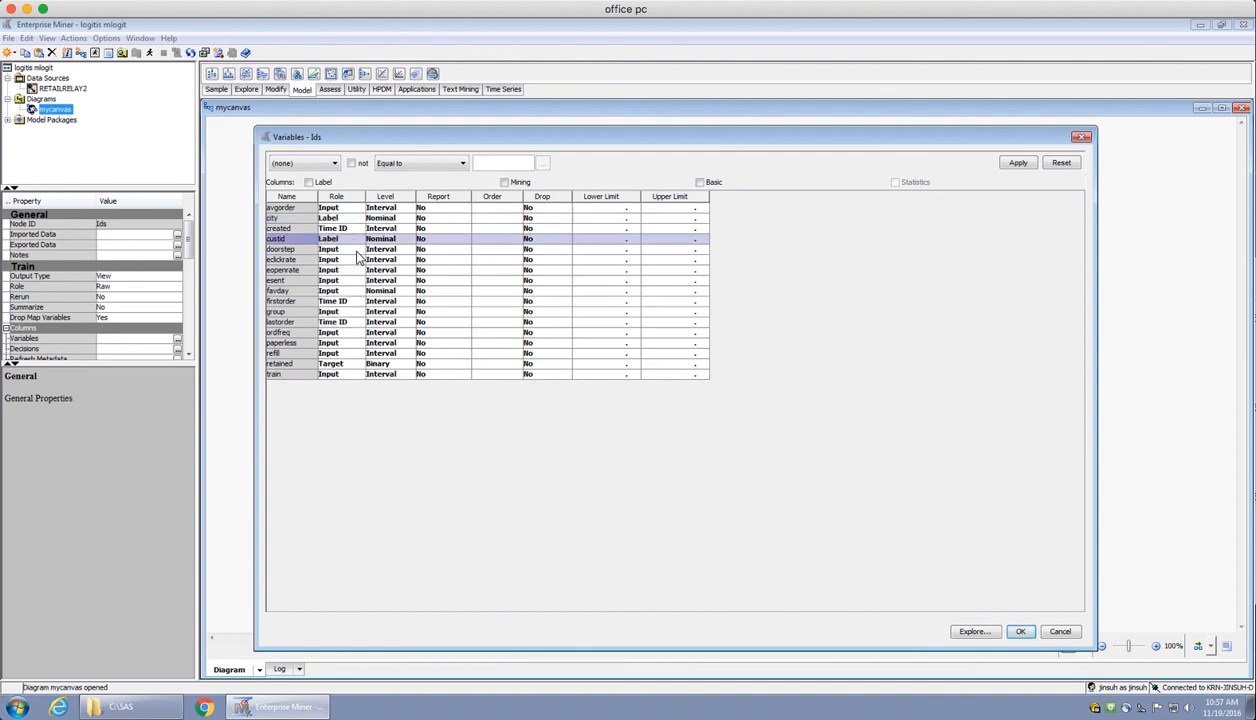
click(357, 251)
key(Down)
key(Return)
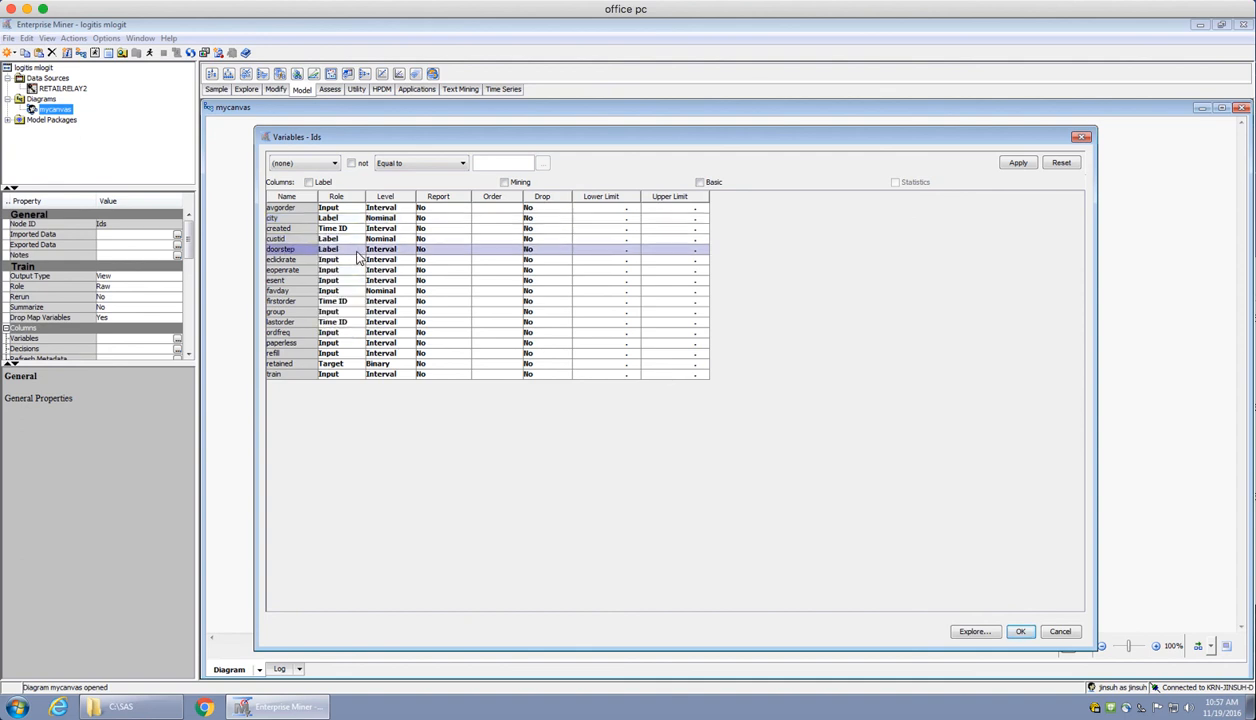
Set the role of the eclickrate, eopenrate and esent variables to Label
click(354, 262)
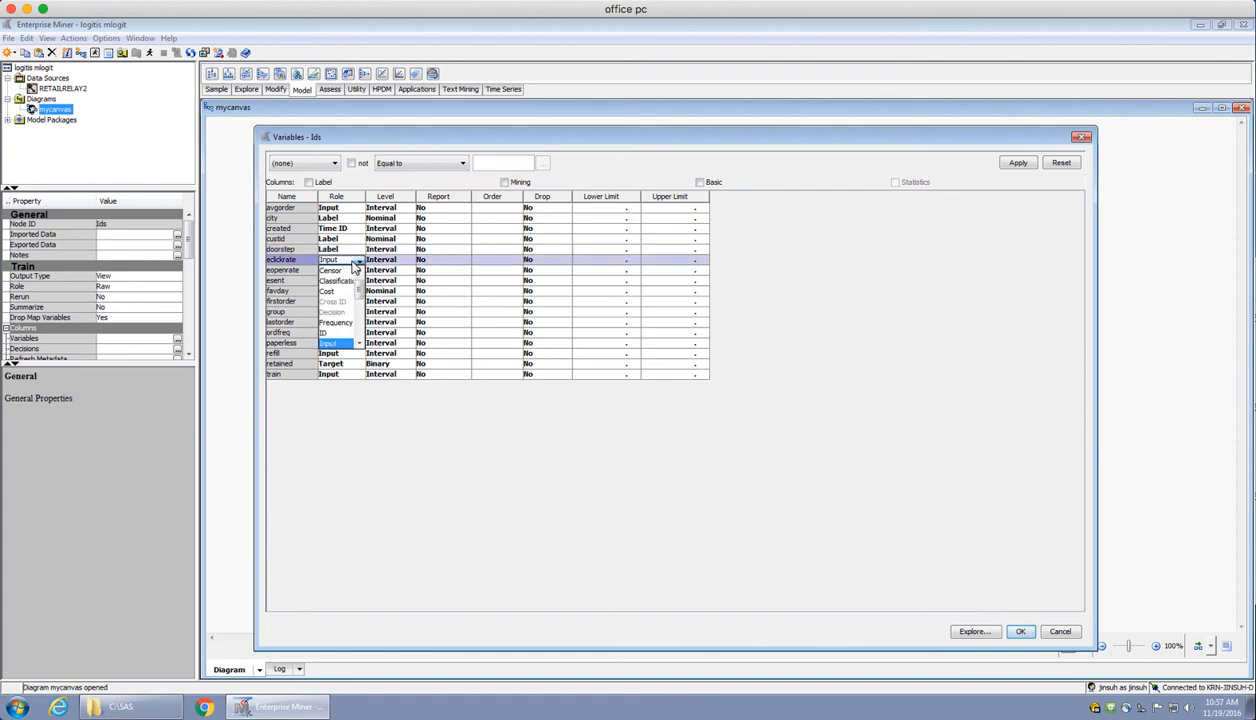
key(Down)
key(Return)
click(351, 271)
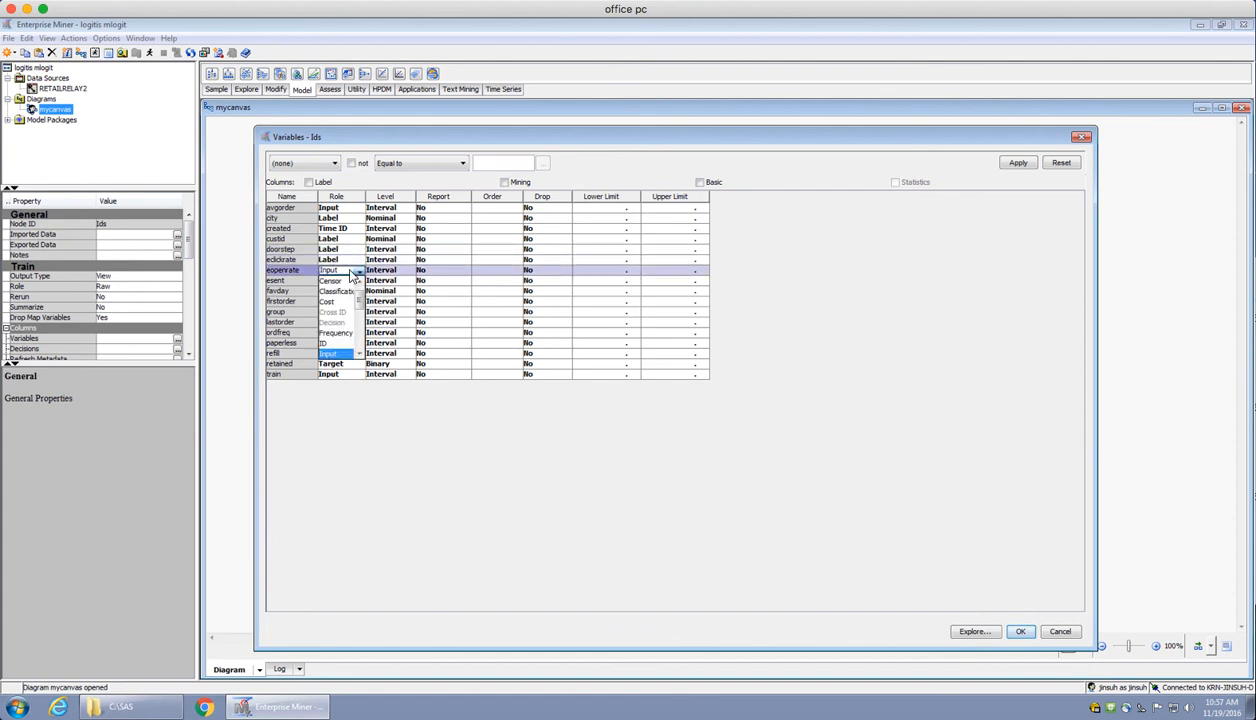
key(Down)
key(Return)
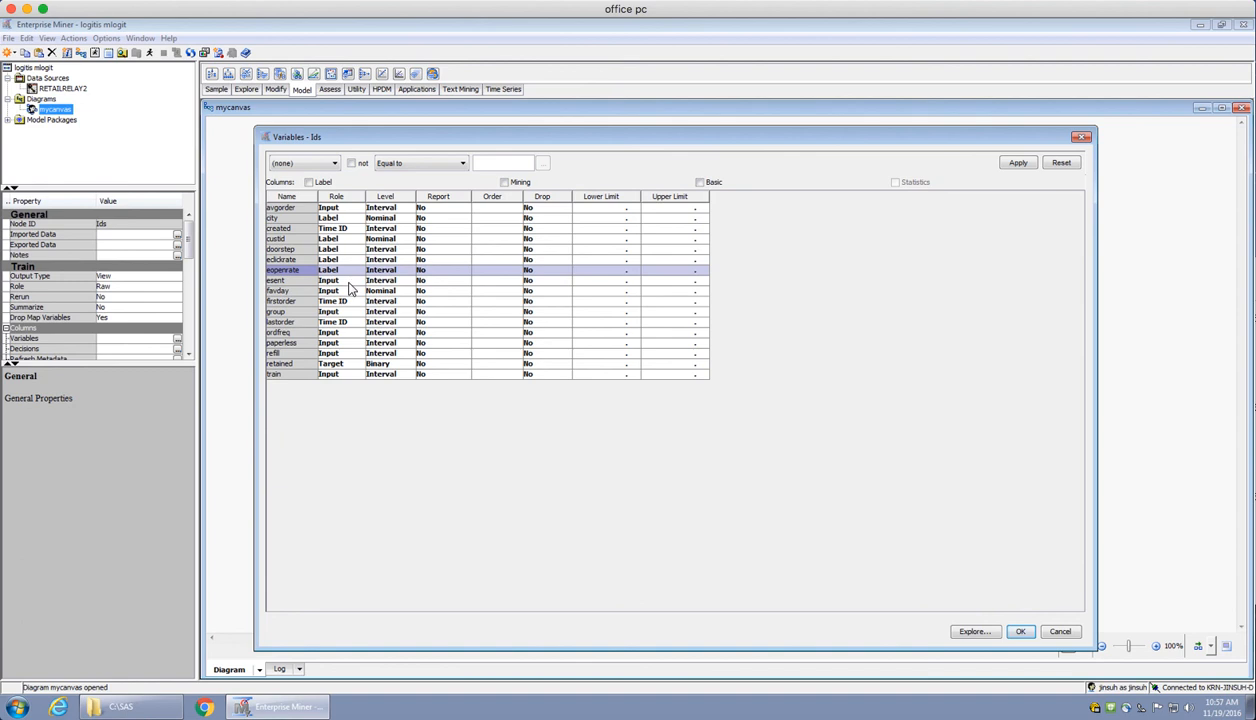
click(351, 281)
key(Down)
key(Return)
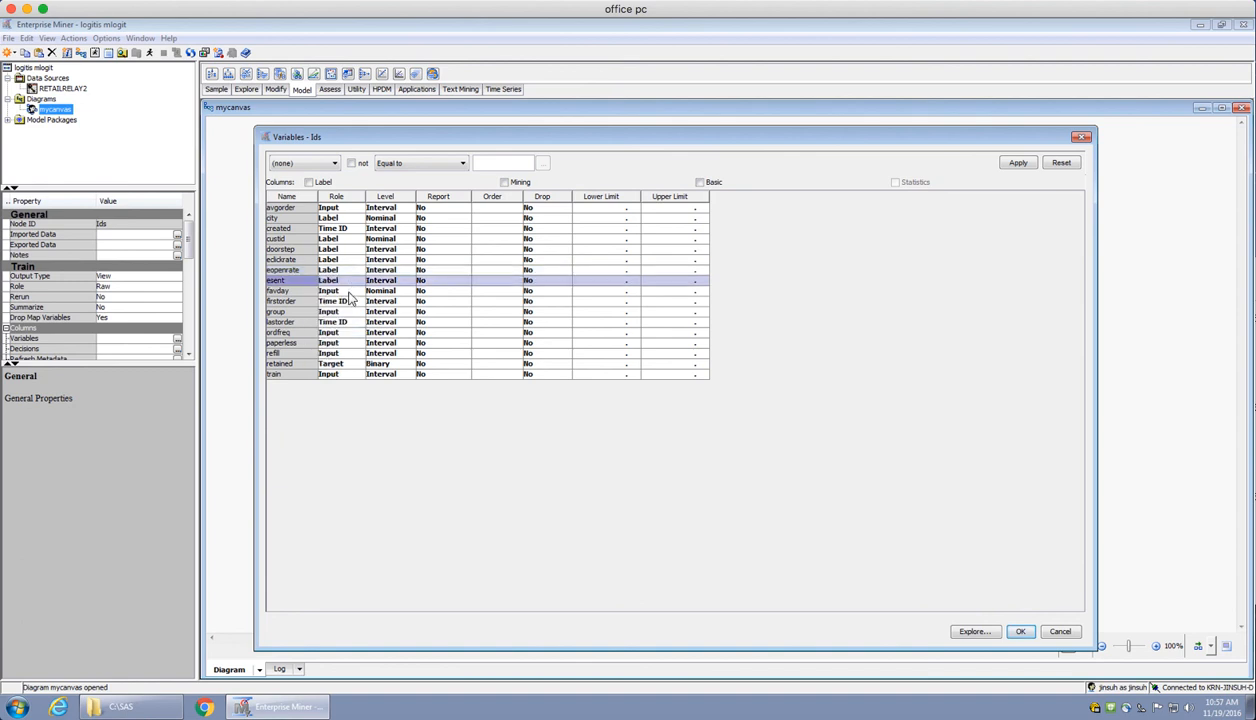
Set the role of the favday, group and ordfreq variables to Label
click(345, 292)
key(Down)
key(Return)
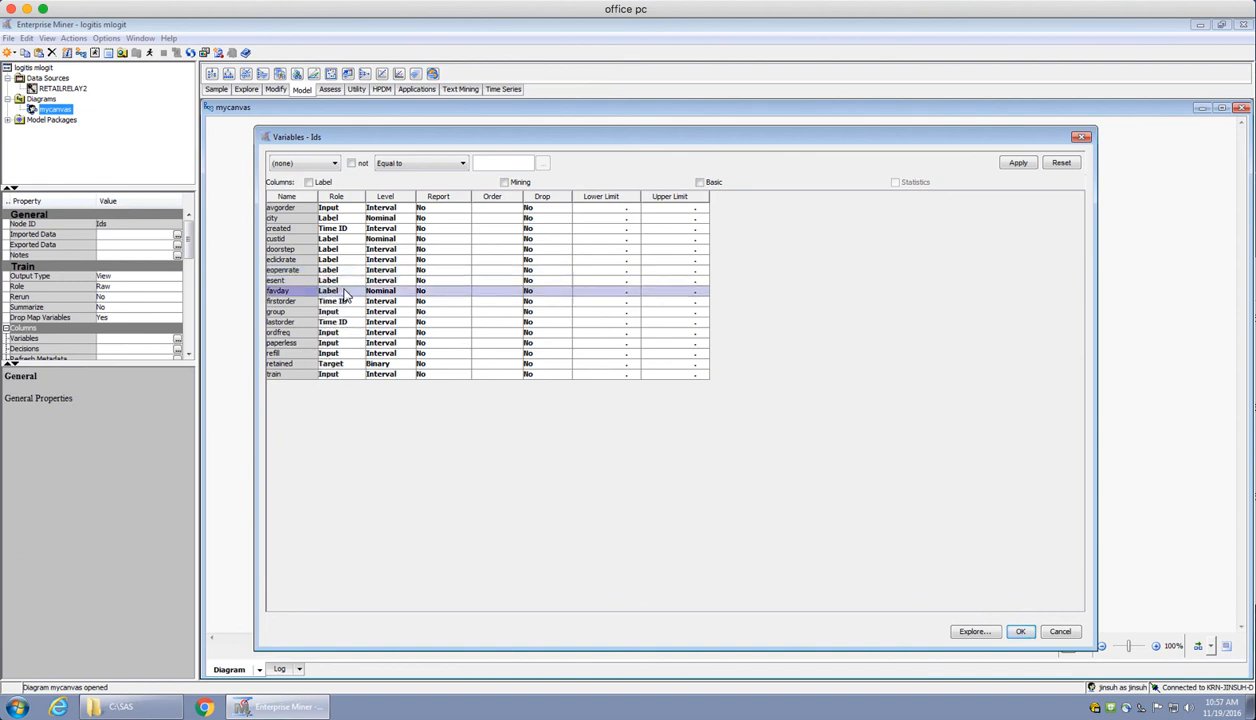
click(347, 313)
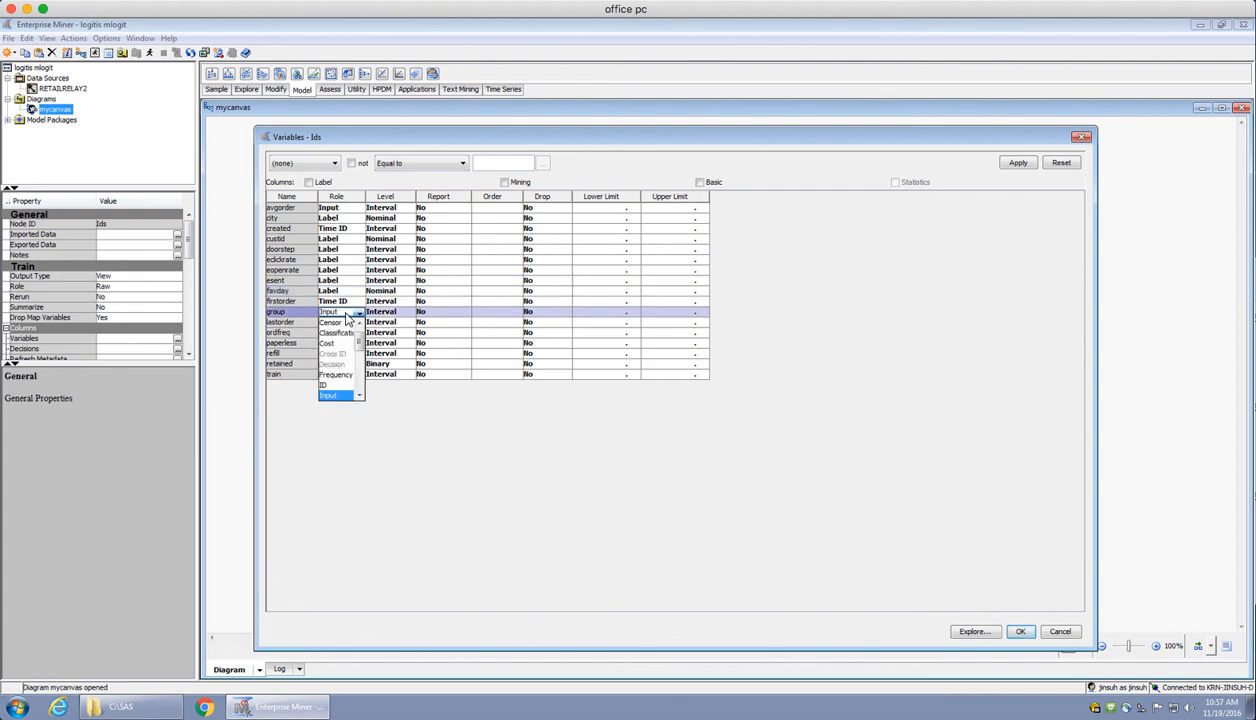
key(Down)
key(Return)
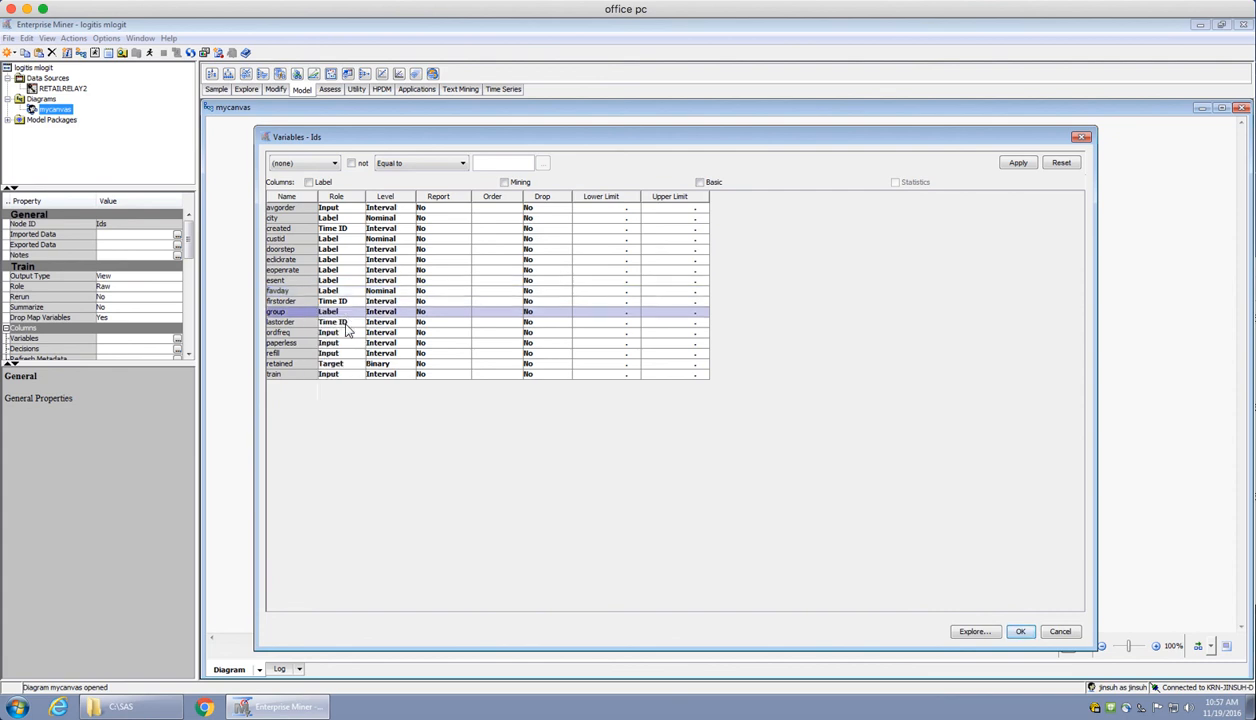
click(347, 333)
key(Down)
key(Return)
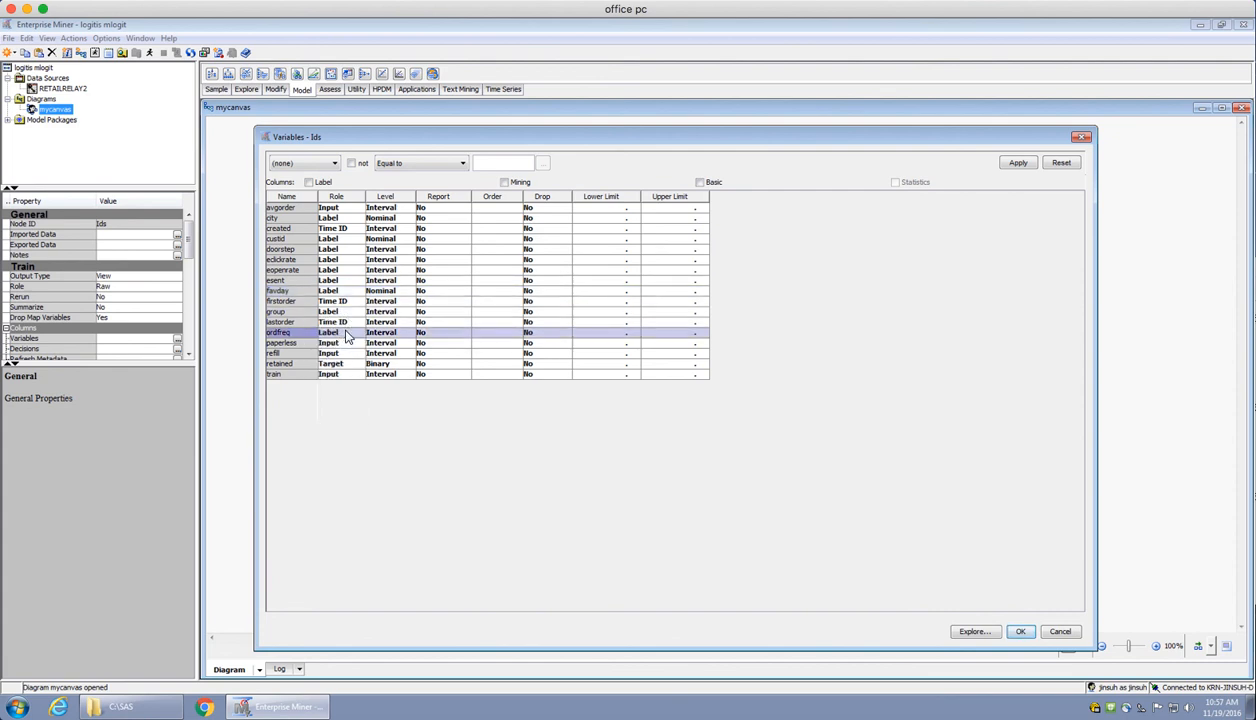
Set the role of the paperless, refill and train variables to Label and accept the variable changes
click(353, 345)
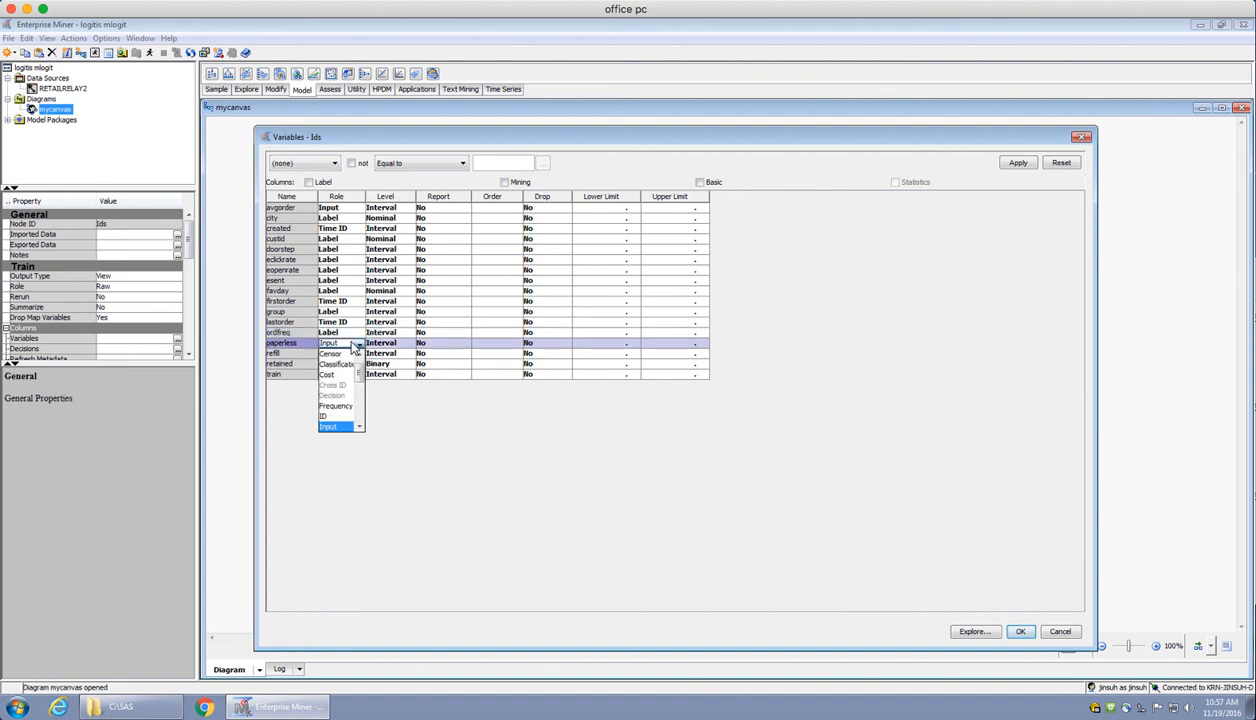
key(Down)
key(Return)
click(353, 355)
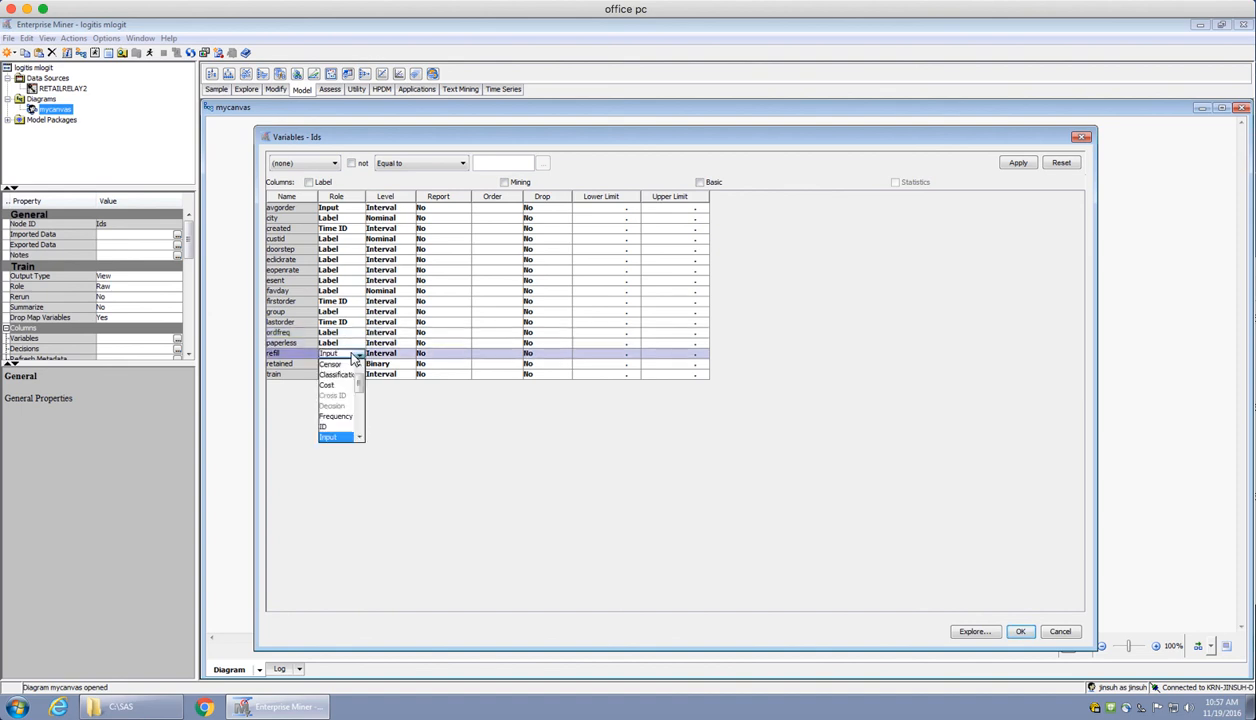
key(Down)
key(Return)
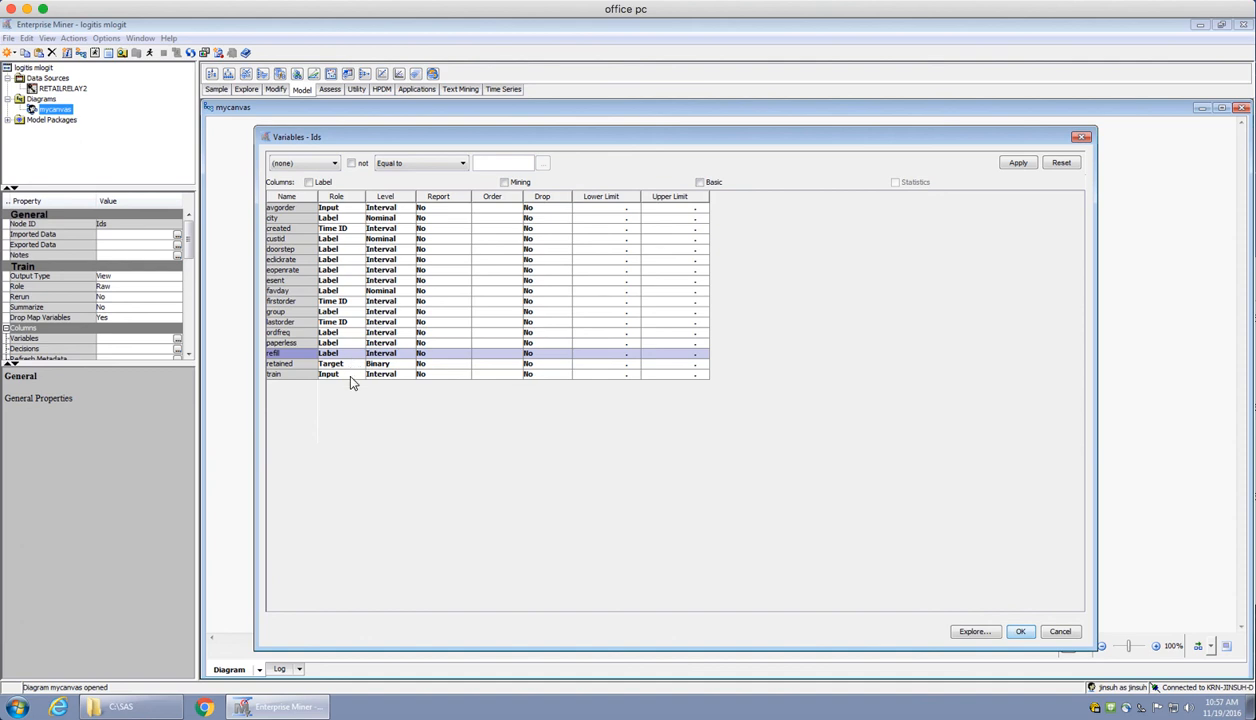
click(351, 375)
key(Down)
key(Return)
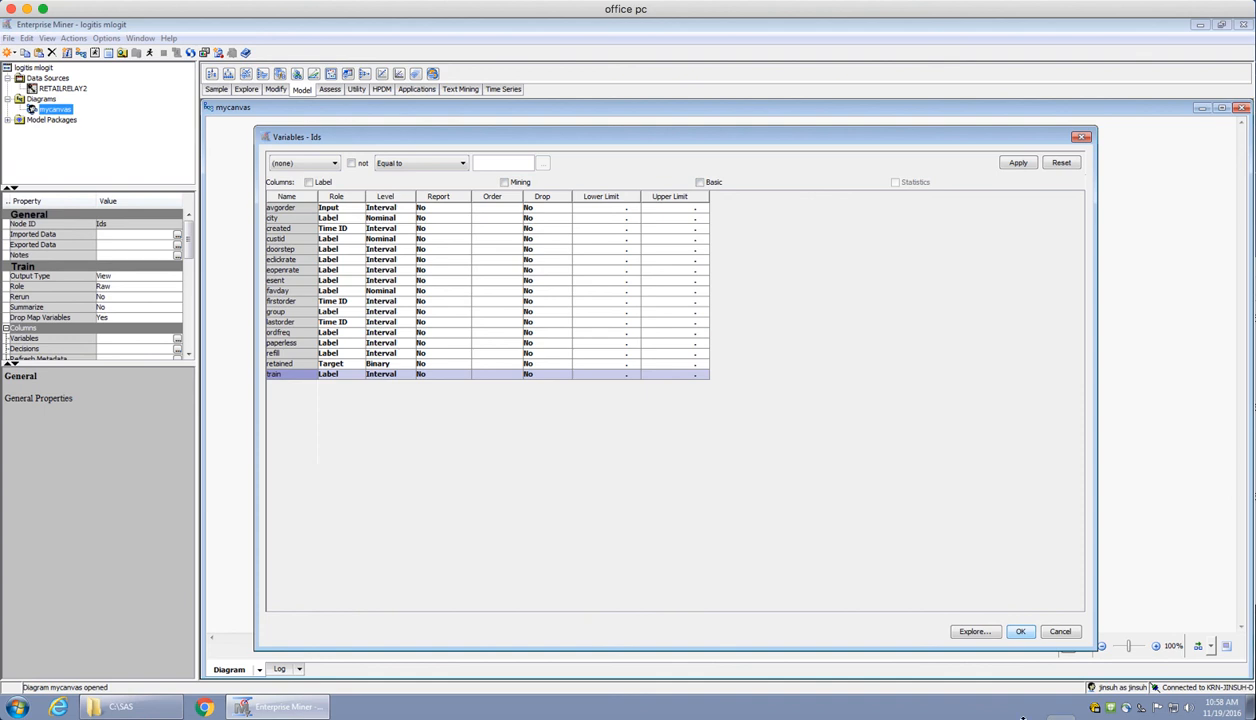
click(1021, 634)
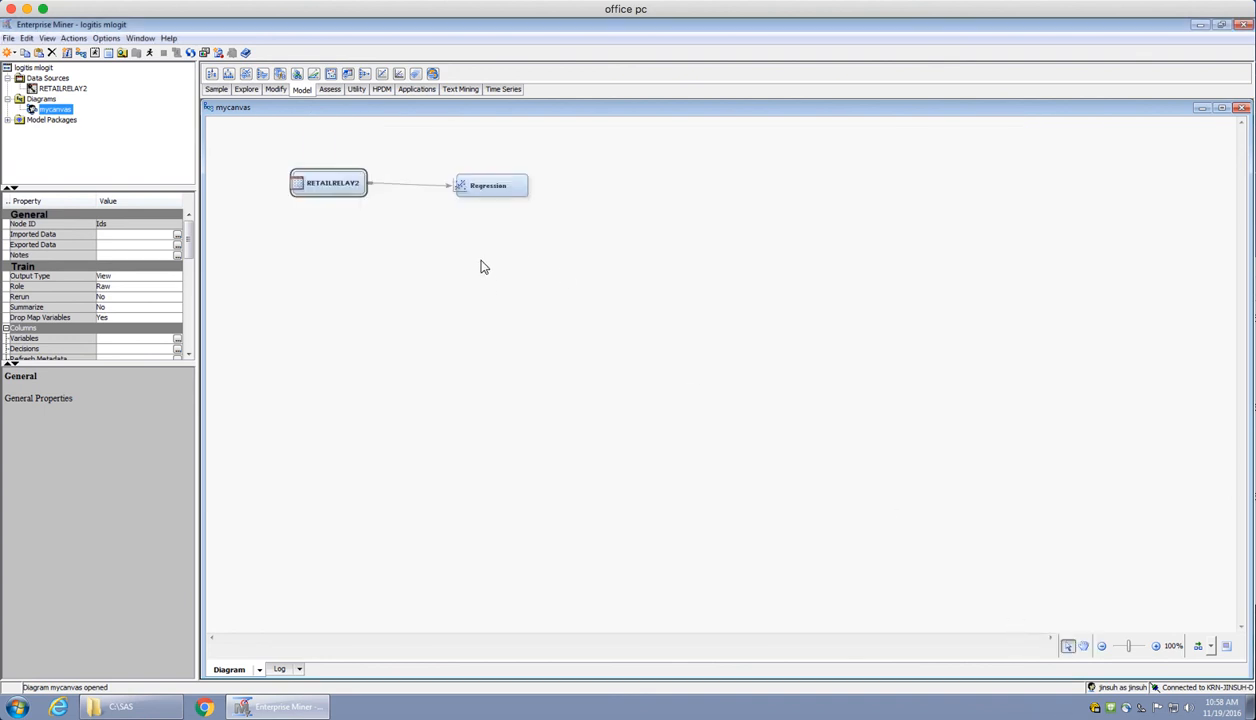
Set the Regression node's regression type to Logistic Regression and keep Logit as its link function
click(486, 191)
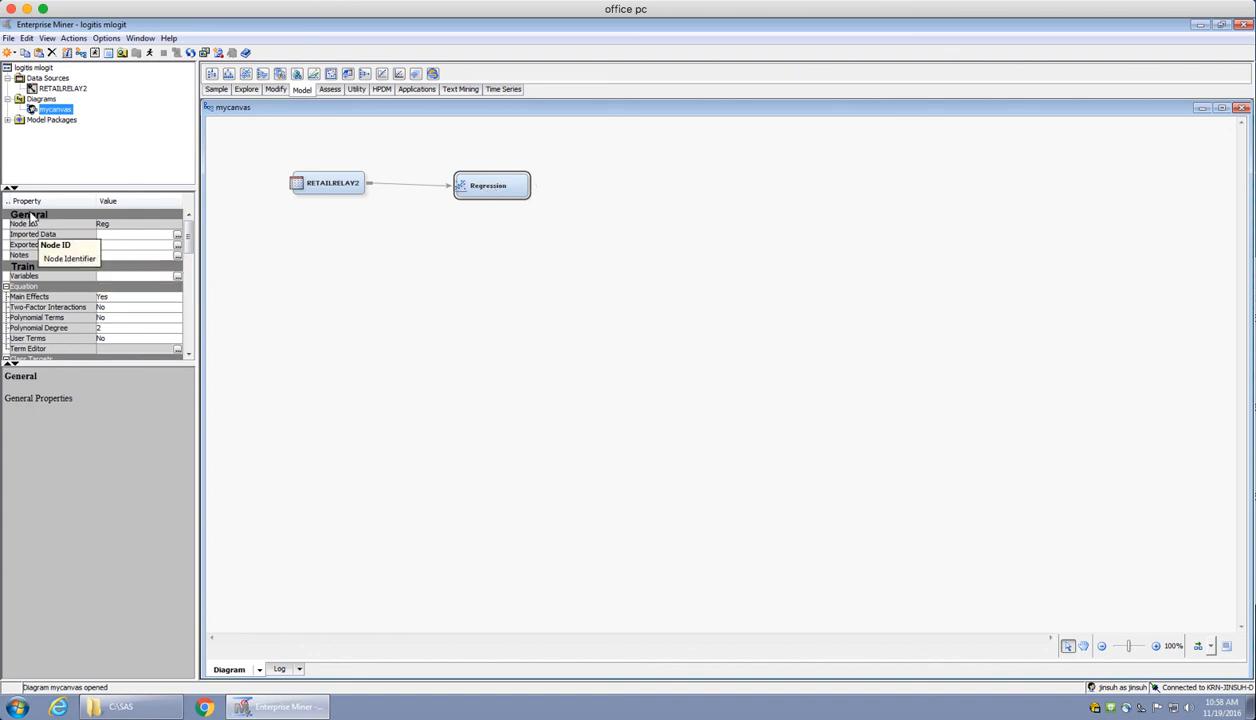
click(189, 353)
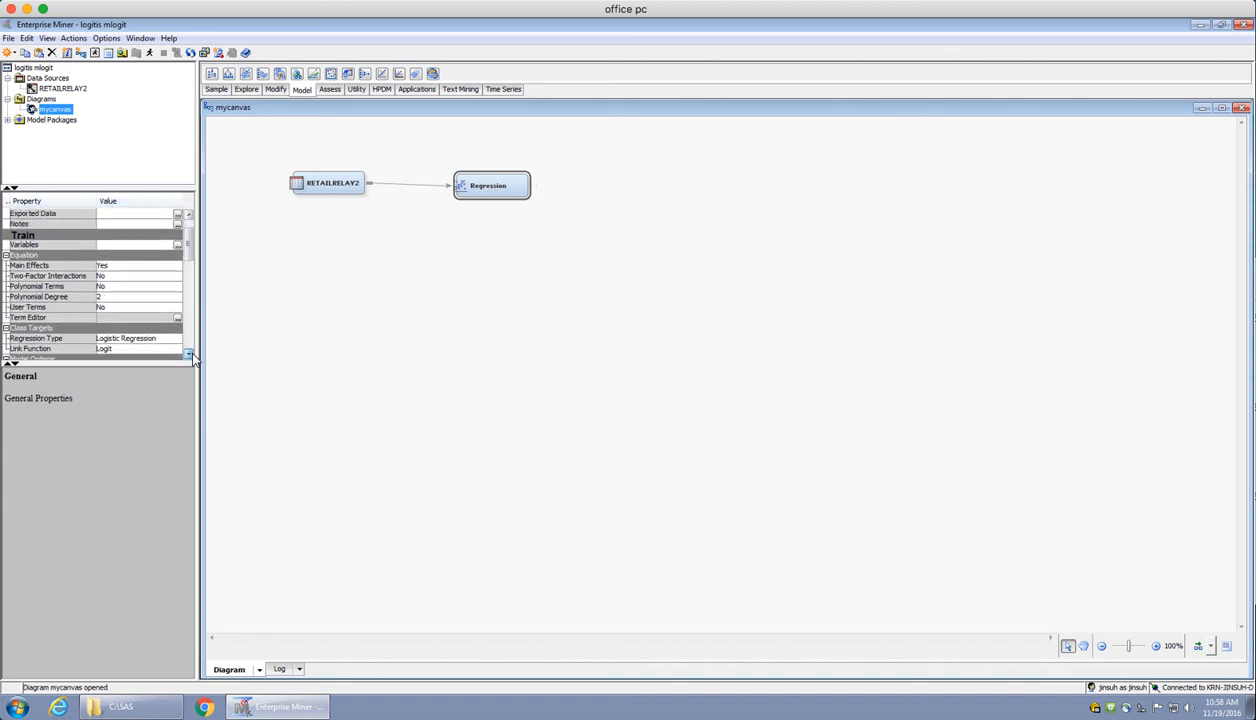
click(190, 354)
click(190, 354)
click(190, 354)
click(190, 354)
click(190, 354)
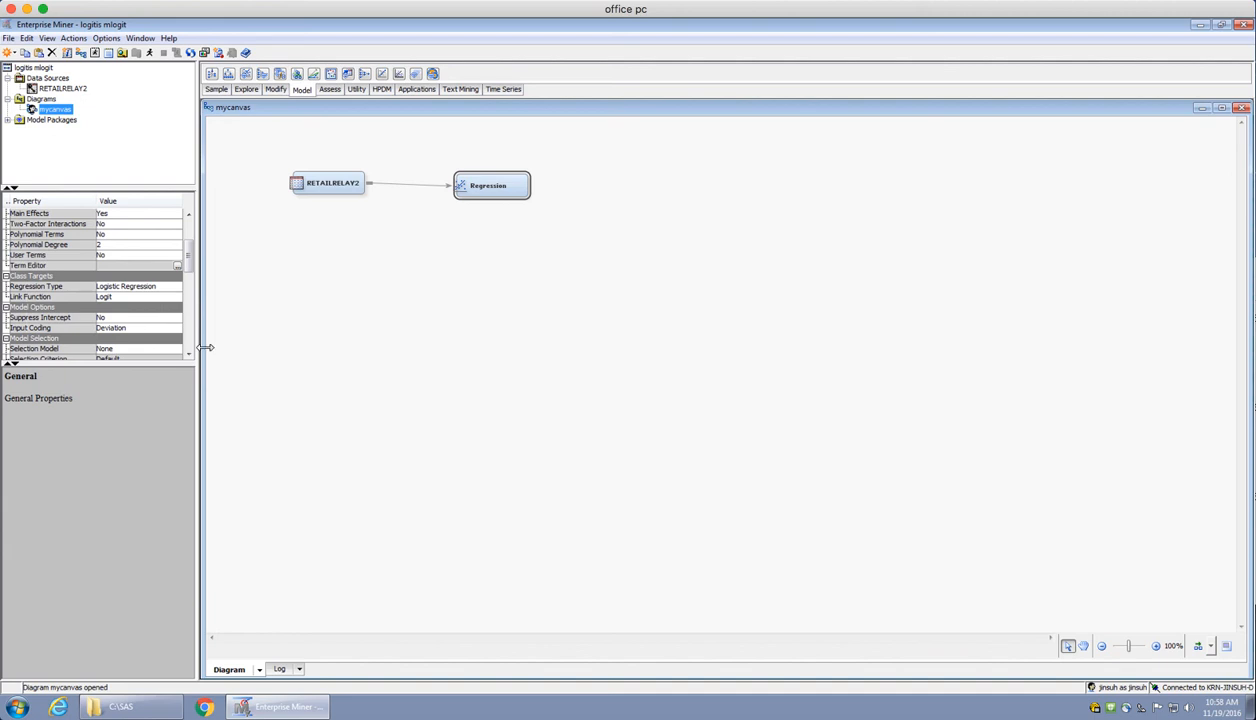
click(168, 290)
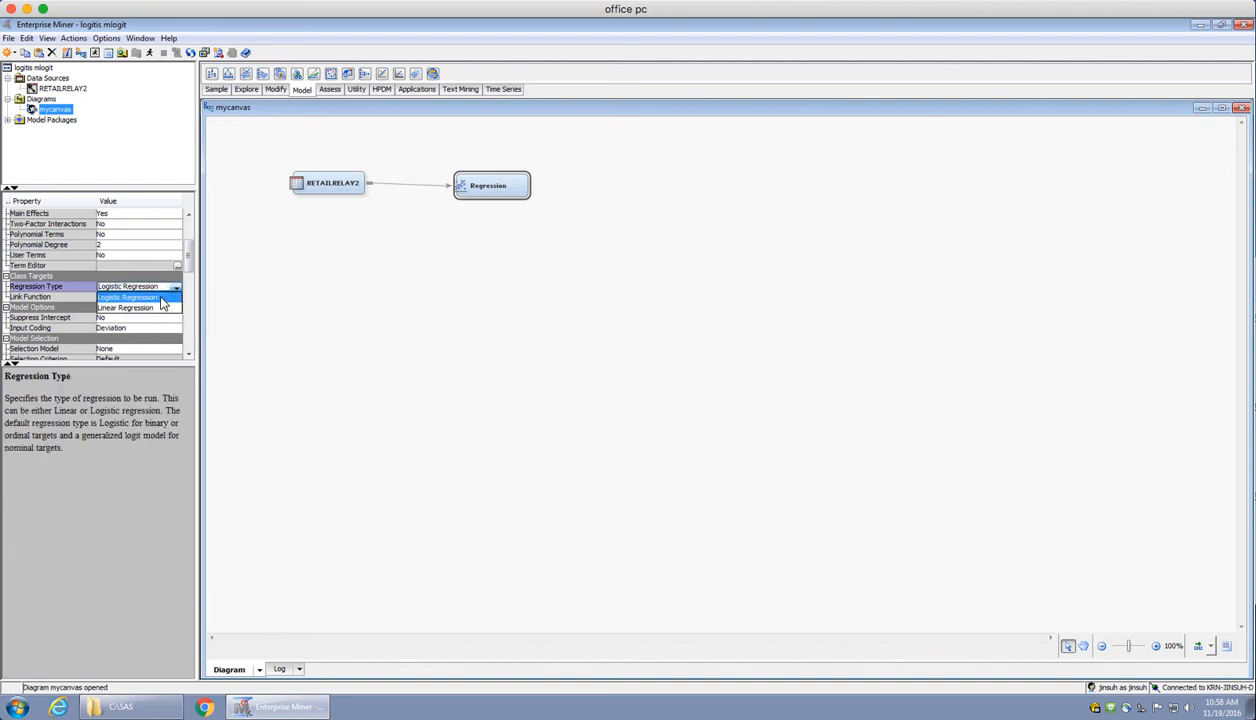
click(158, 299)
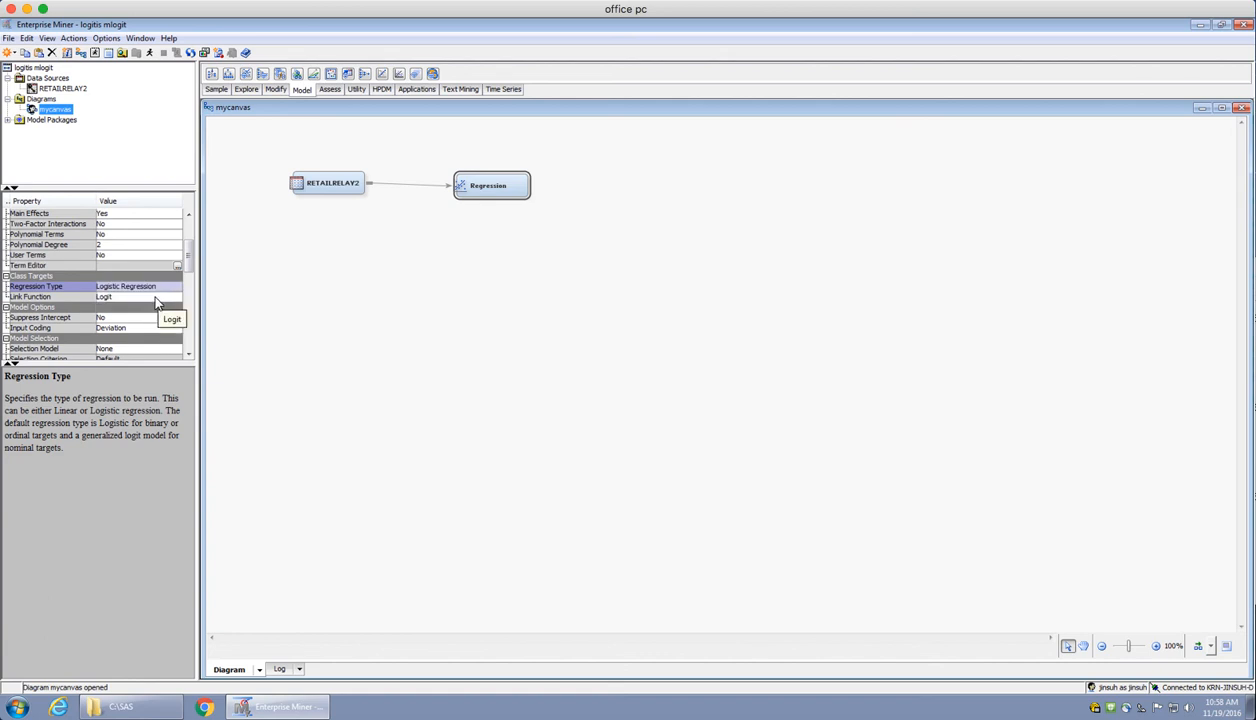
click(157, 299)
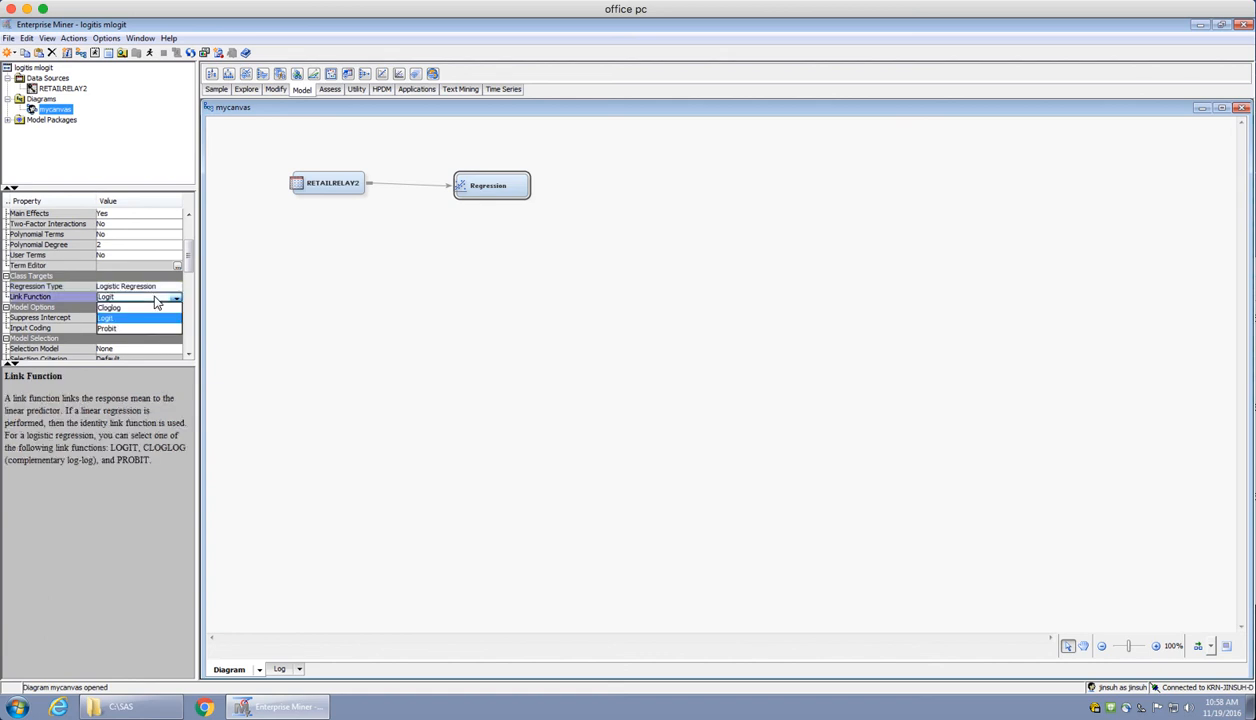
click(156, 299)
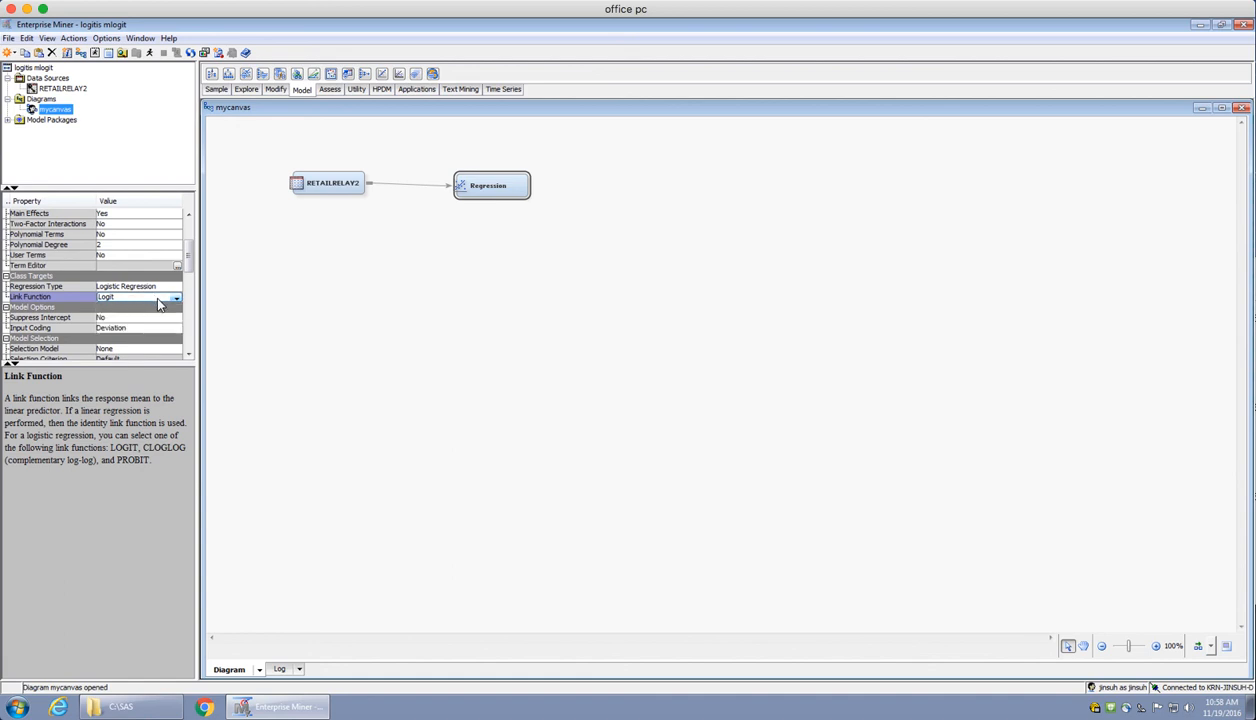
click(317, 294)
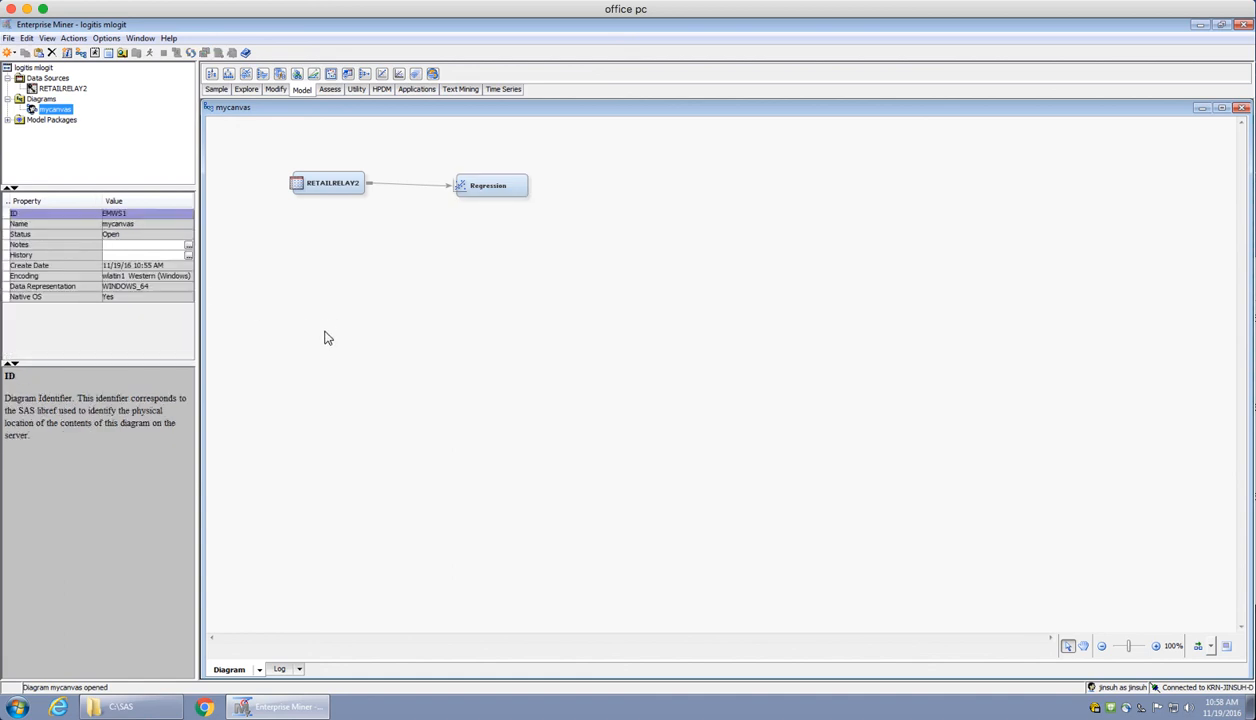
Run the Regression node's path and open its results in a maximized window
click(488, 186)
right_click(490, 184)
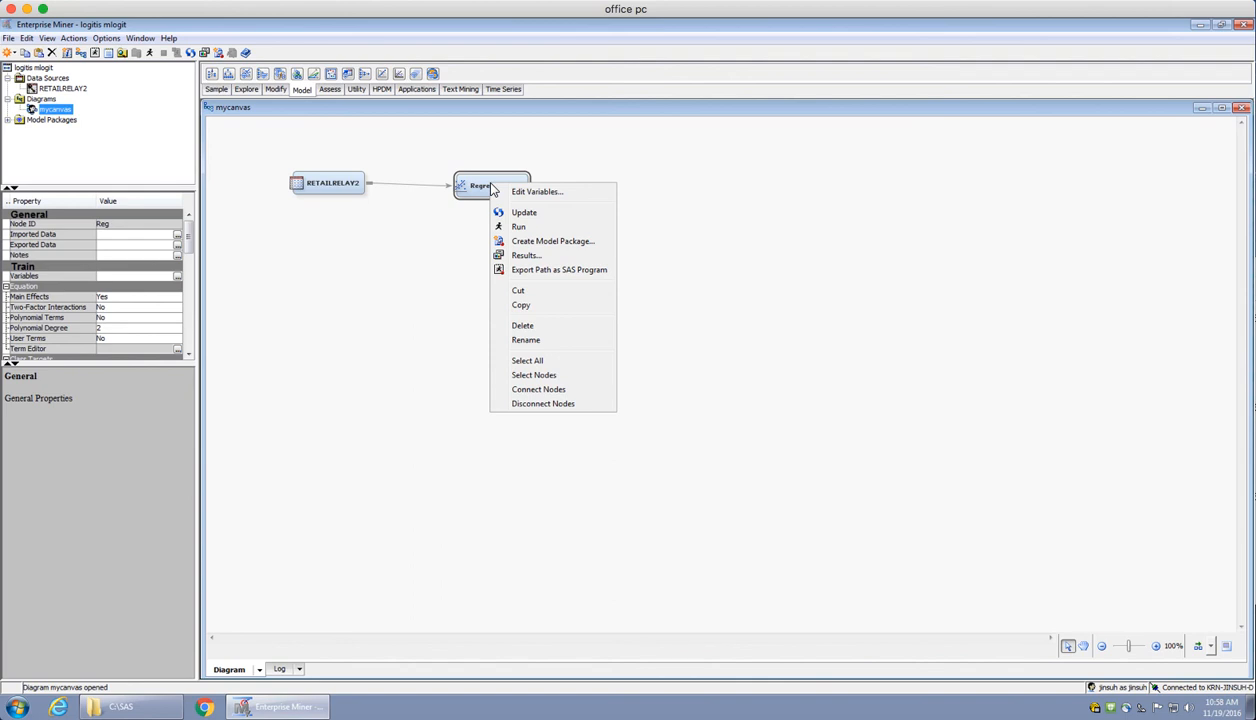
click(519, 228)
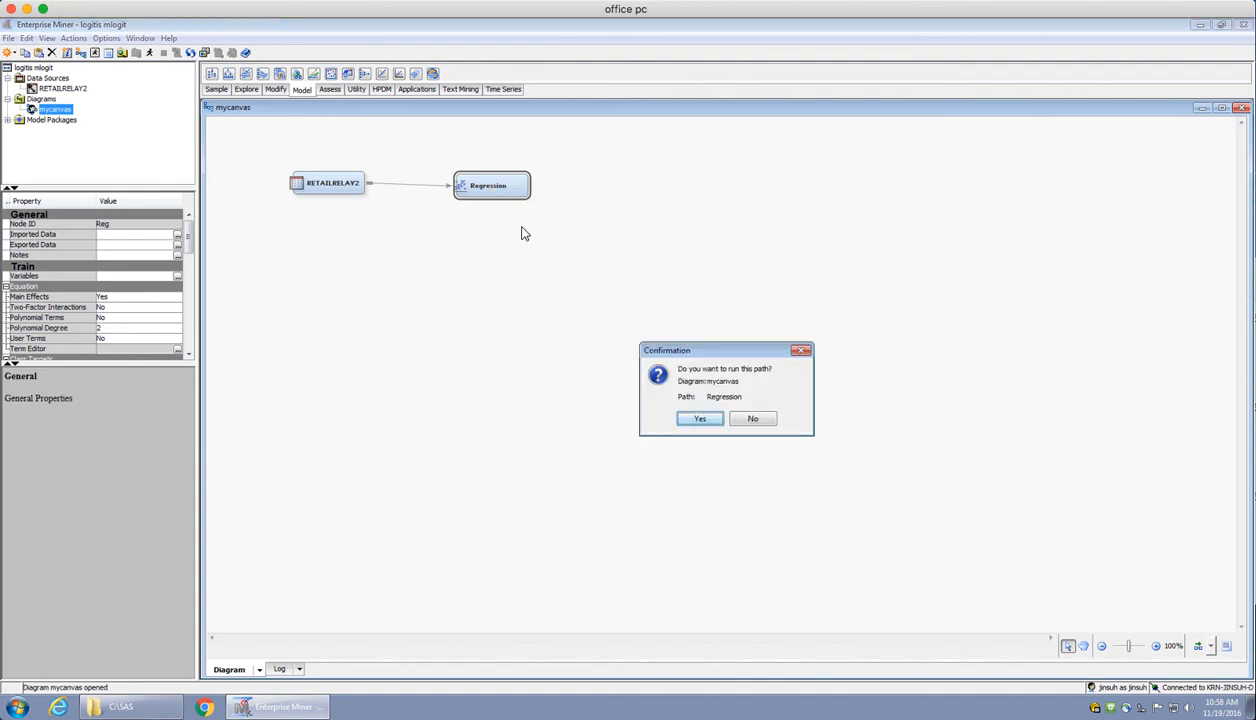
click(700, 418)
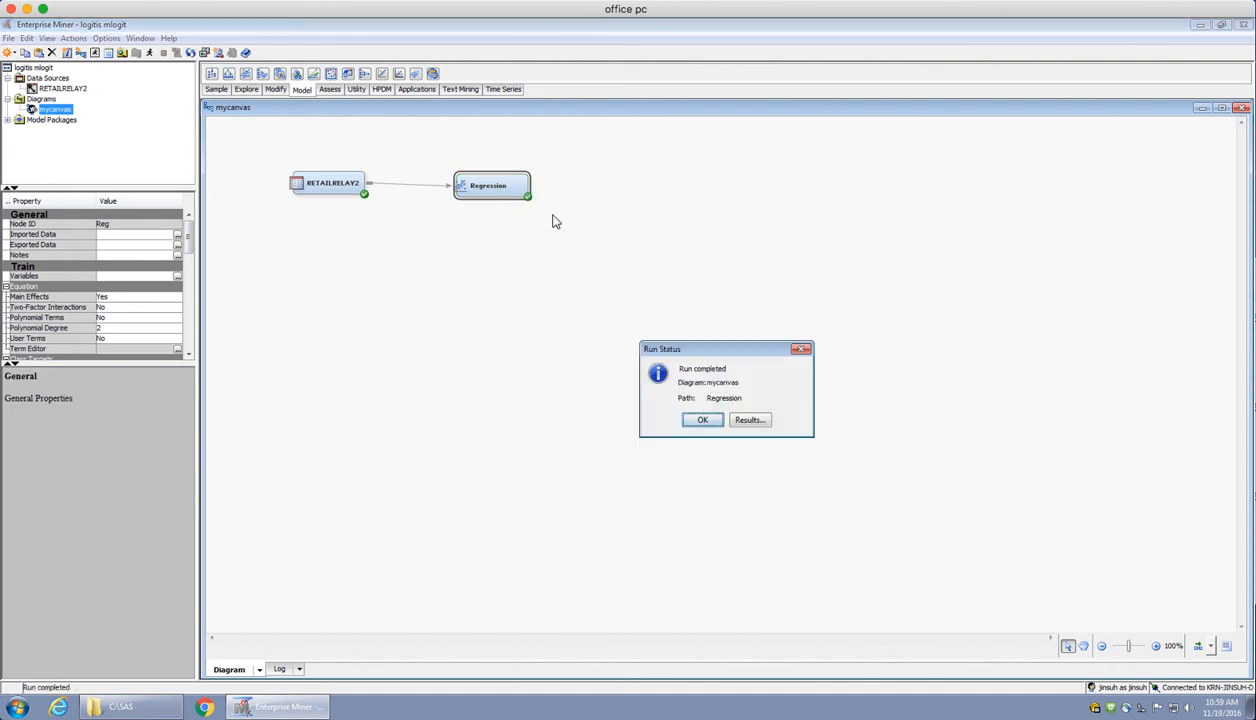
click(751, 420)
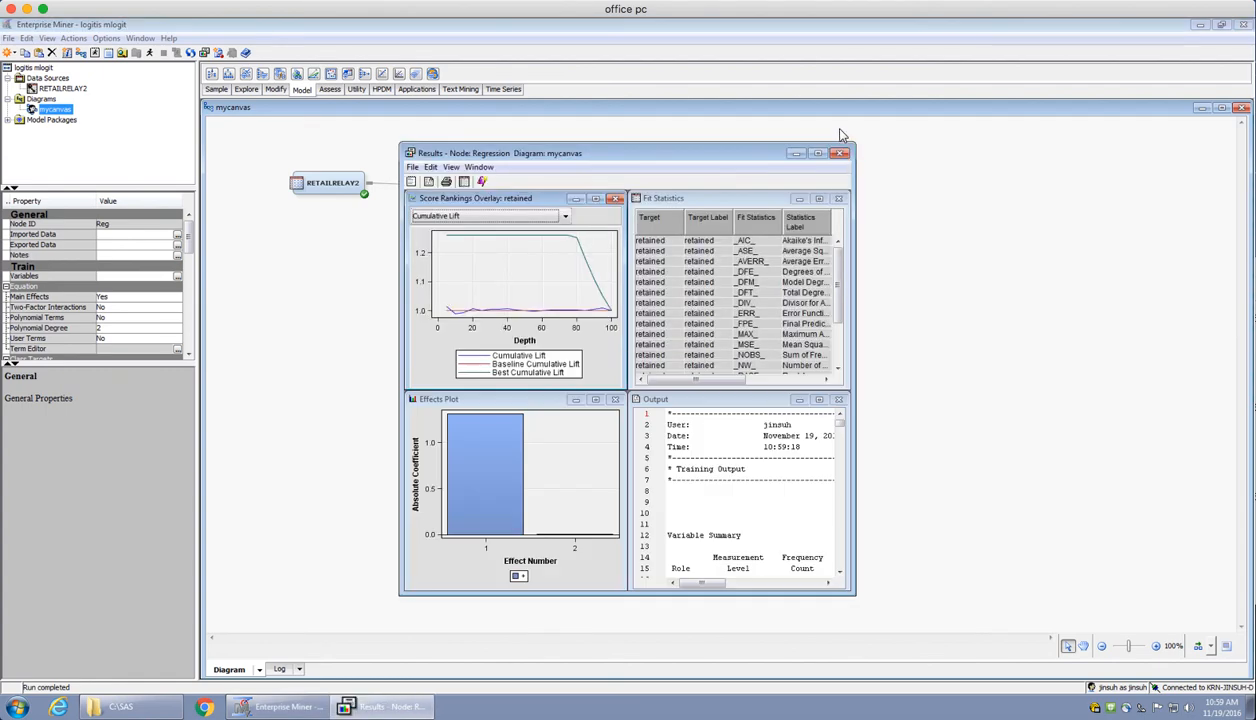
click(817, 154)
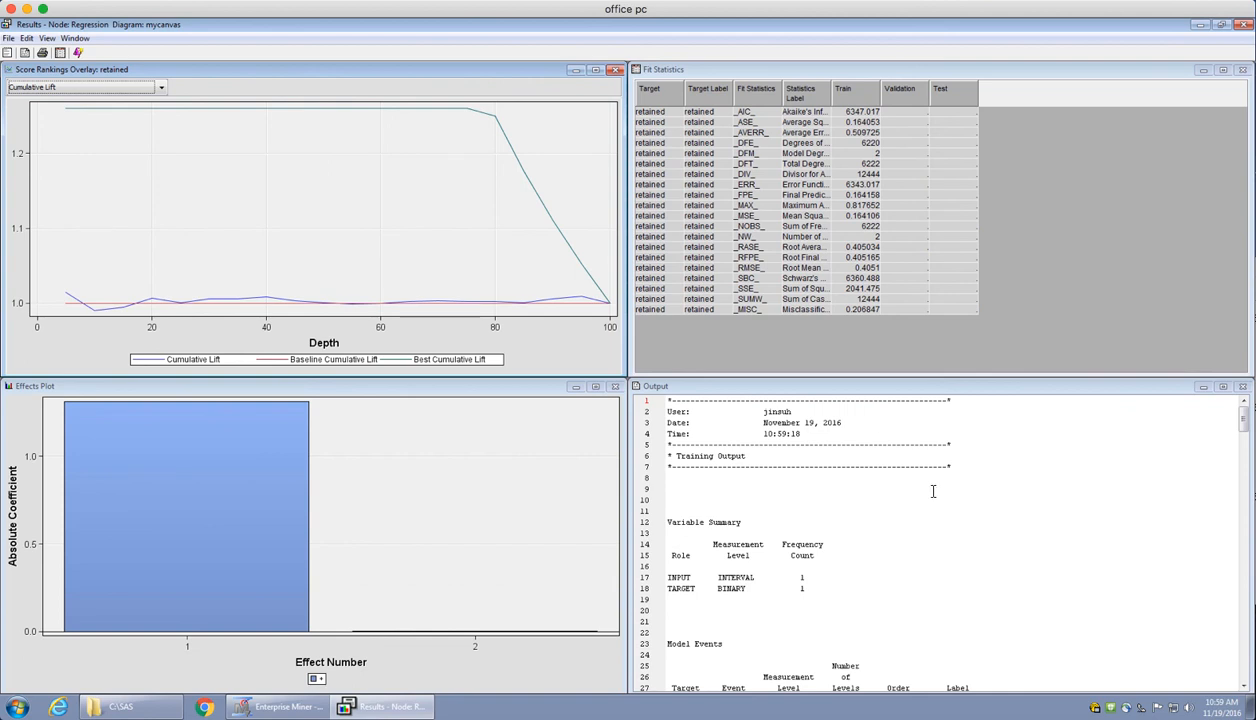
Examine the avgorder maximum likelihood and odds ratio estimates in the regression output, then close the results
scroll(964, 545, down, 4)
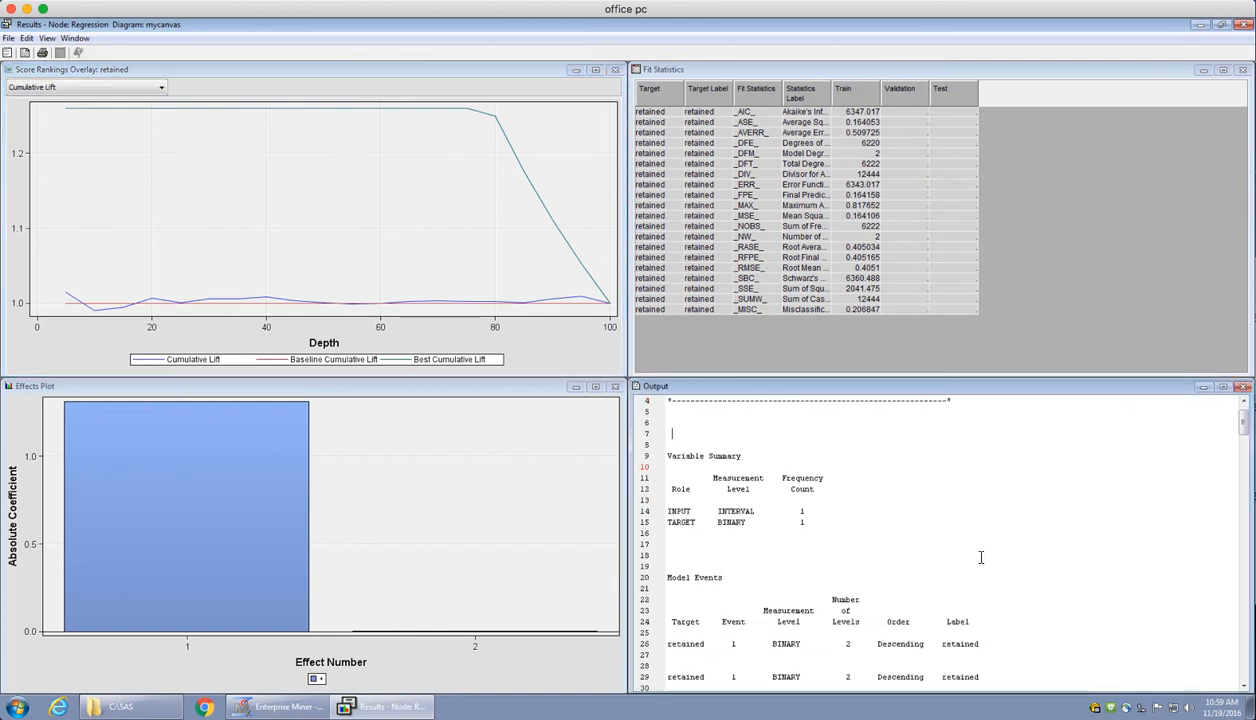
scroll(981, 557, down, 12)
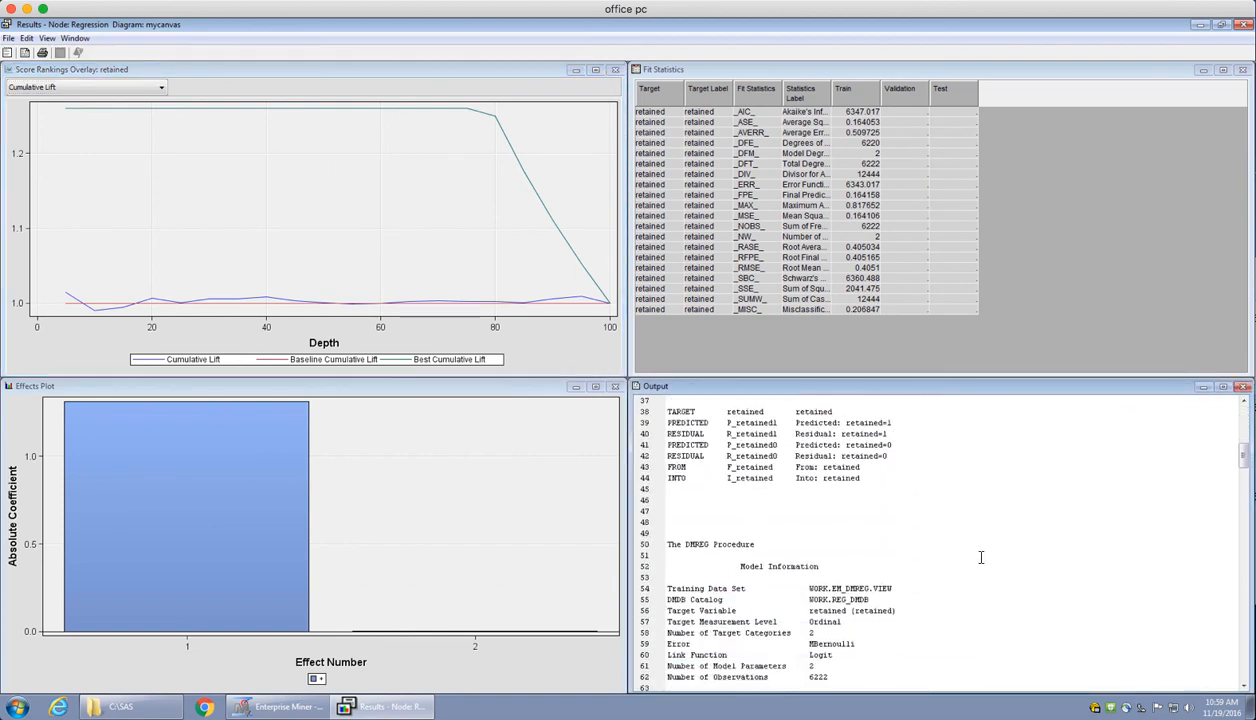
scroll(981, 557, down, 11)
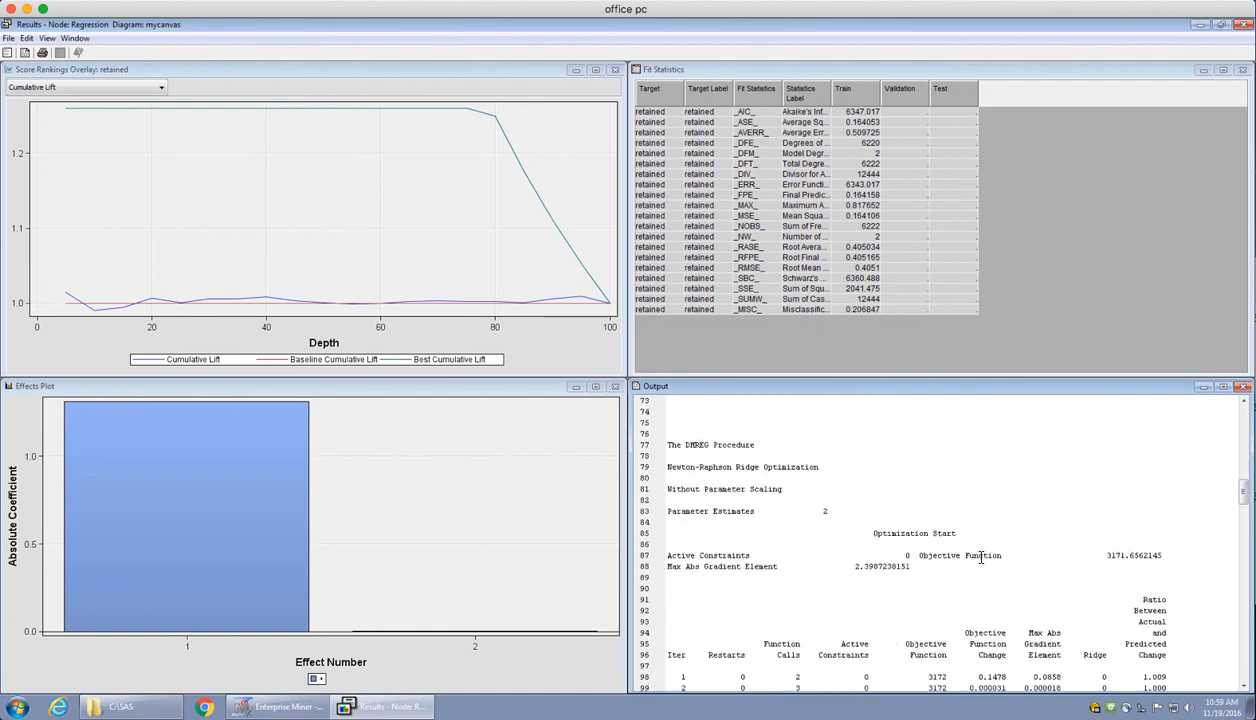
scroll(981, 557, down, 9)
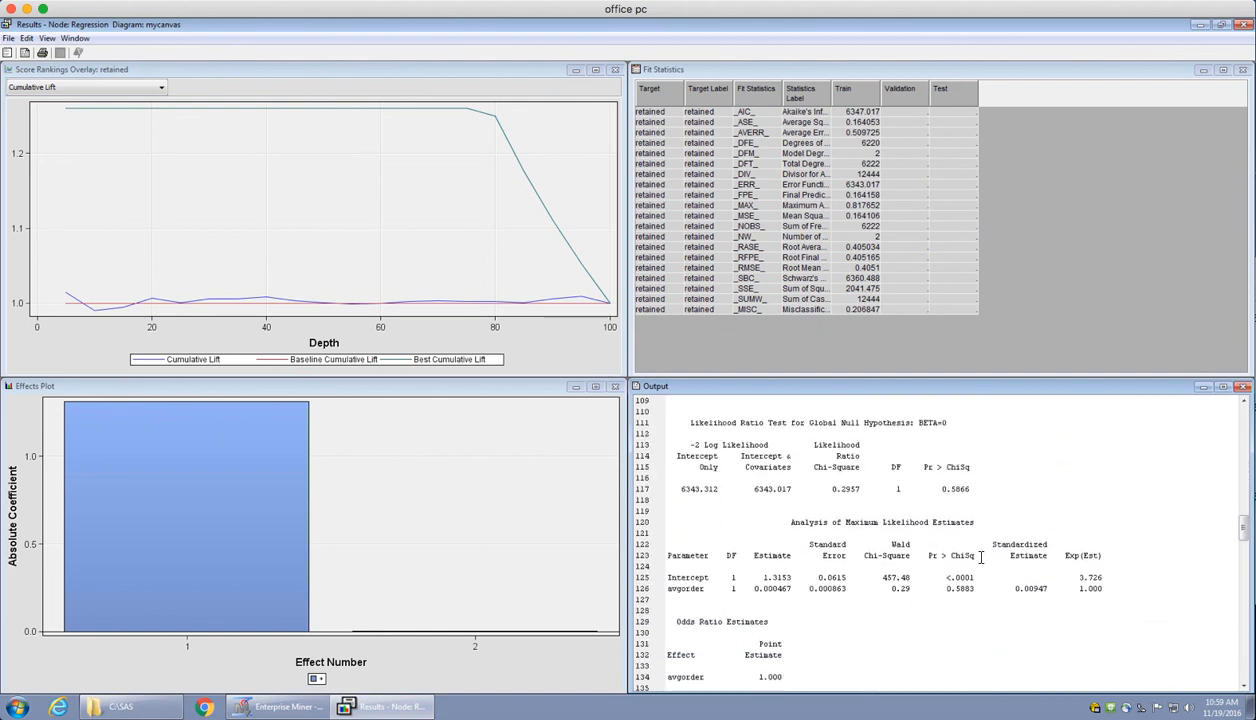
scroll(981, 557, down, 2)
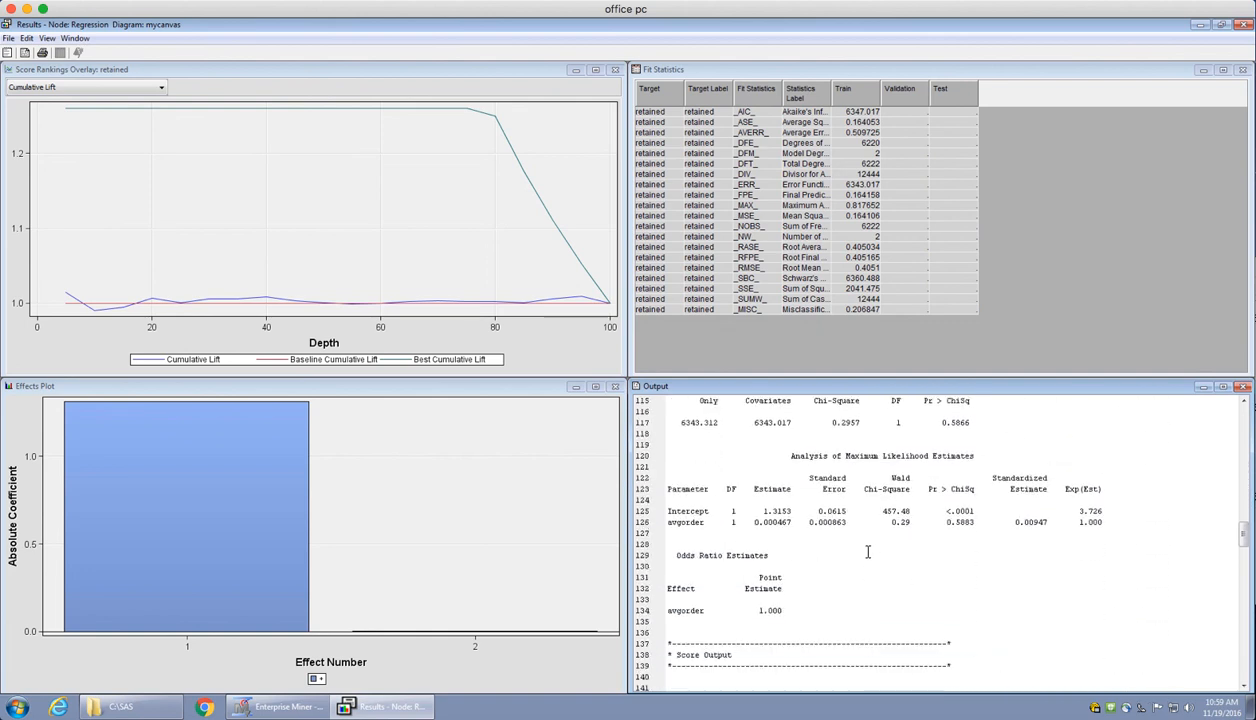
drag(668, 523, 802, 527)
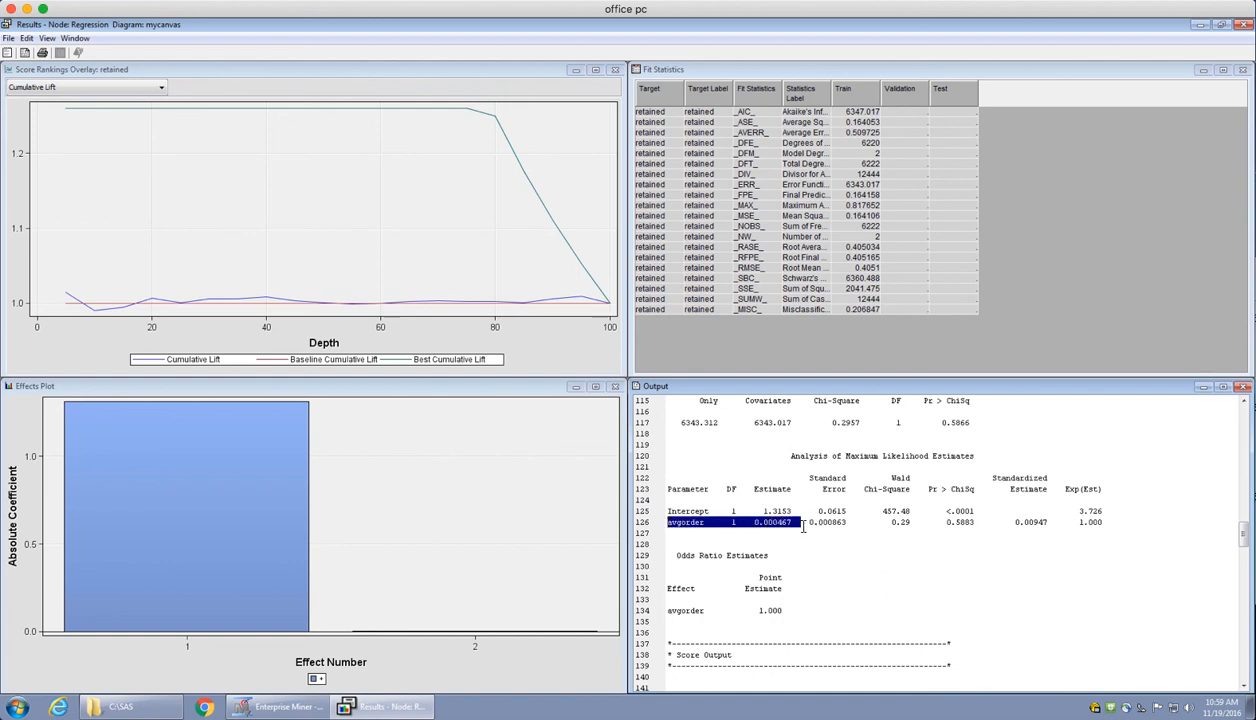
click(798, 526)
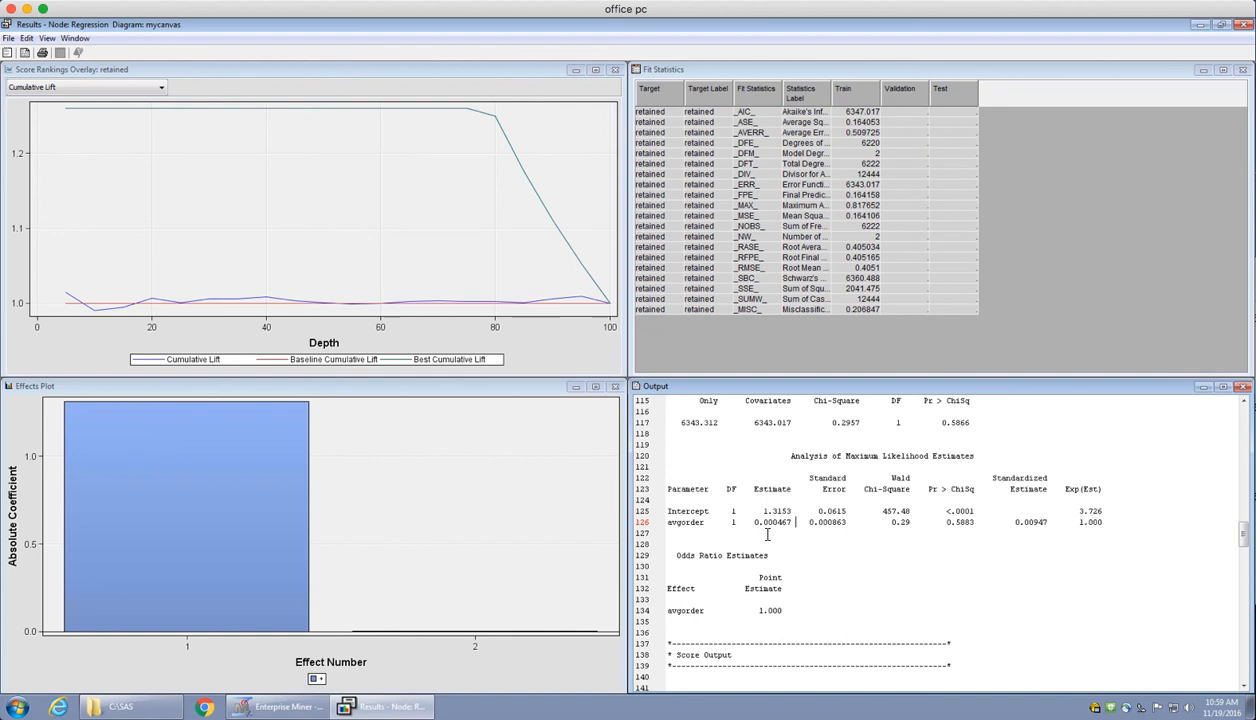
double_click(772, 611)
click(808, 614)
click(1244, 26)
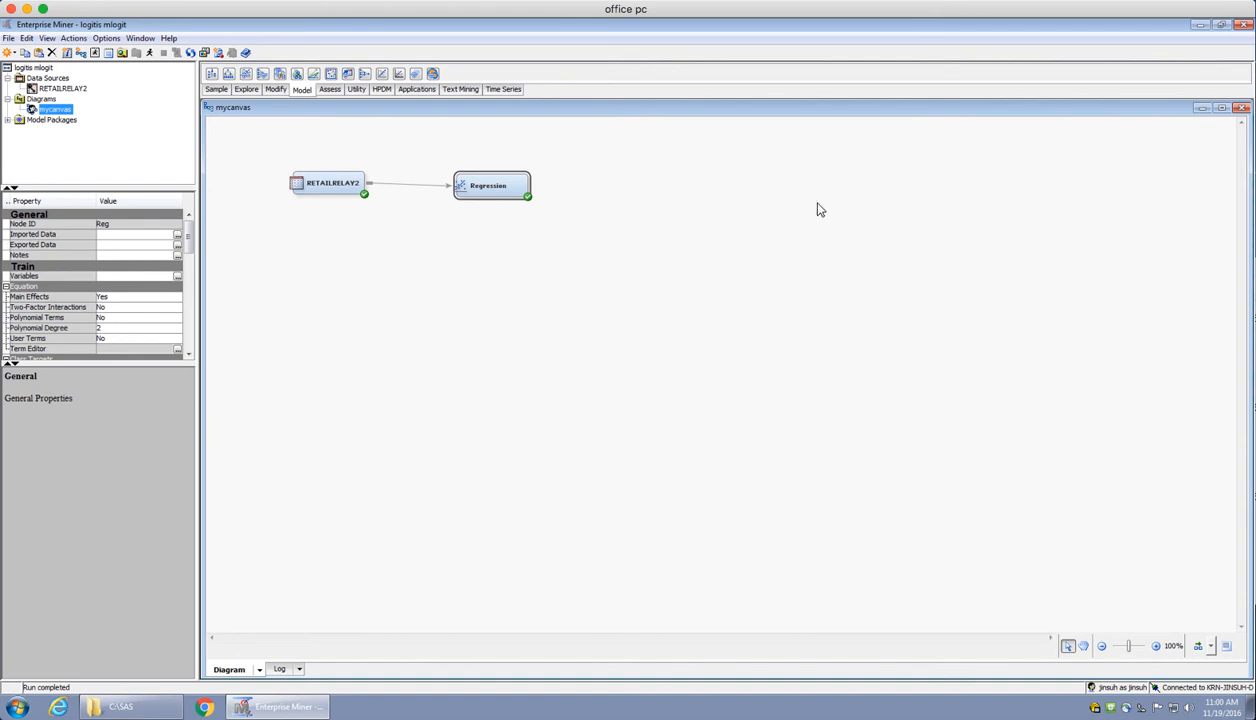
Edit the variables of the RETAILRELAY2 node again, giving esent the Input role
click(345, 182)
right_click(345, 182)
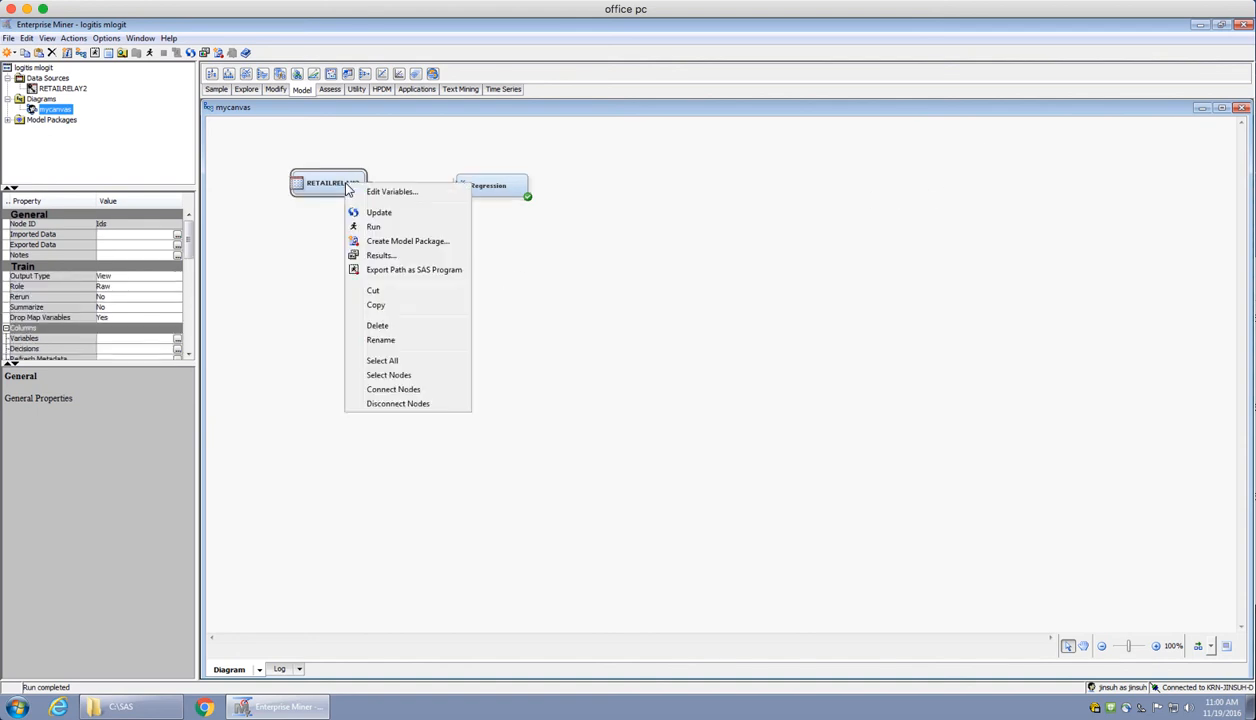
click(377, 189)
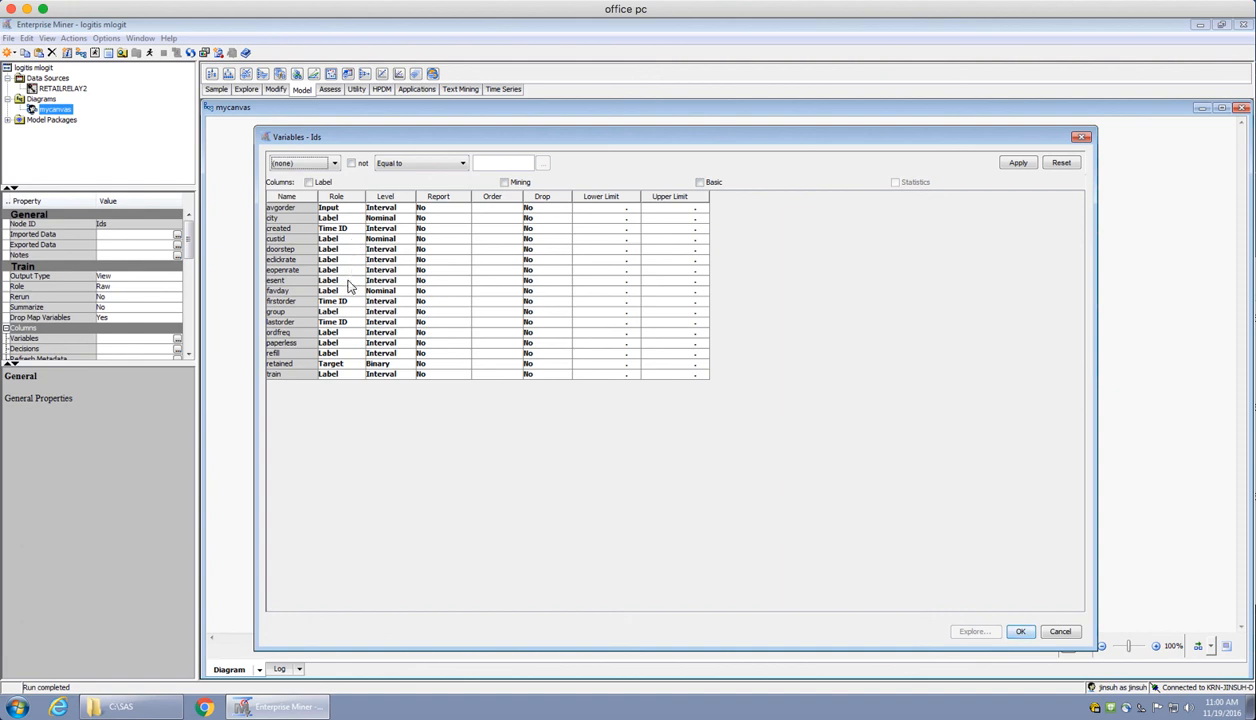
click(348, 281)
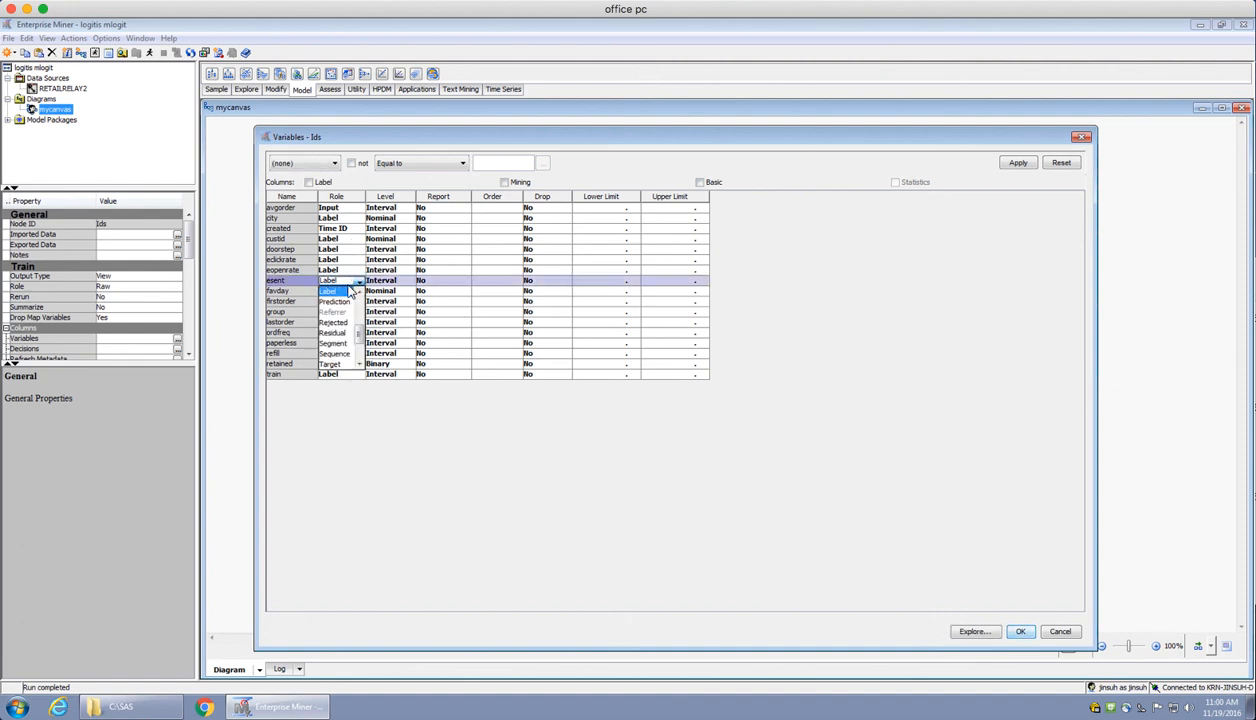
key(i)
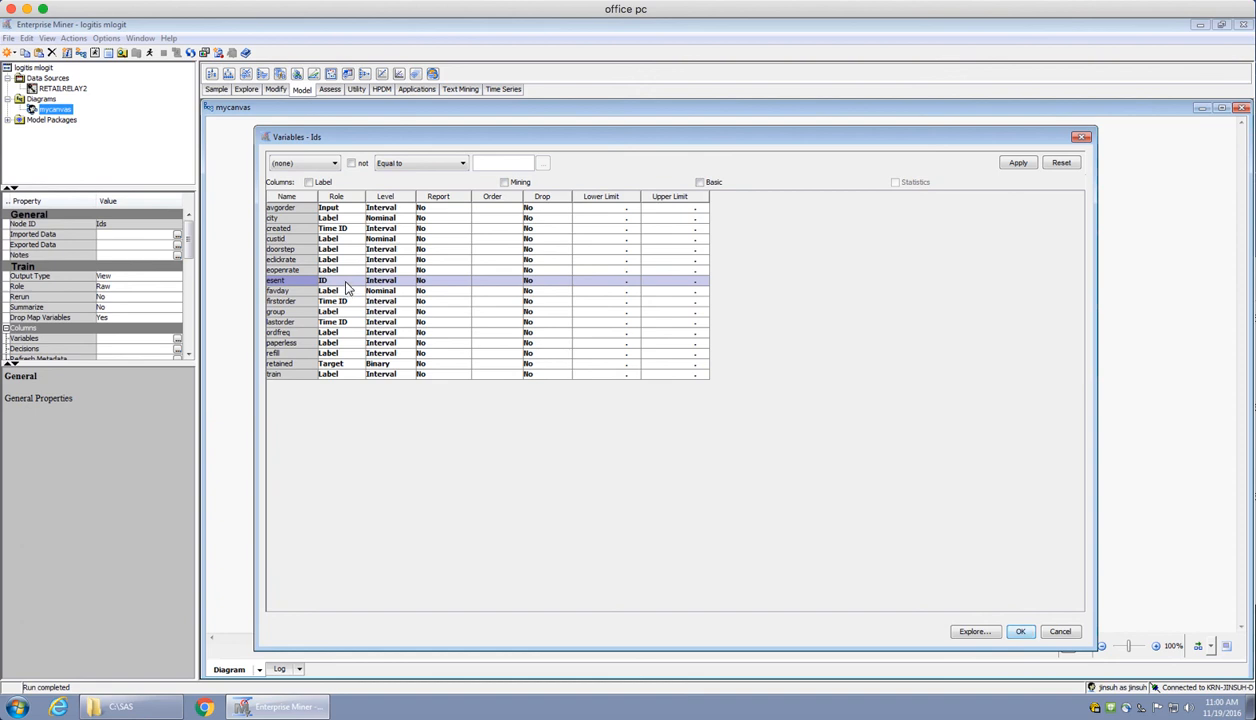
click(345, 281)
scroll(361, 367, down, 3)
click(338, 364)
Set the role of the avgorder variable to Label and accept the variable changes
click(350, 210)
scroll(345, 225, down, 3)
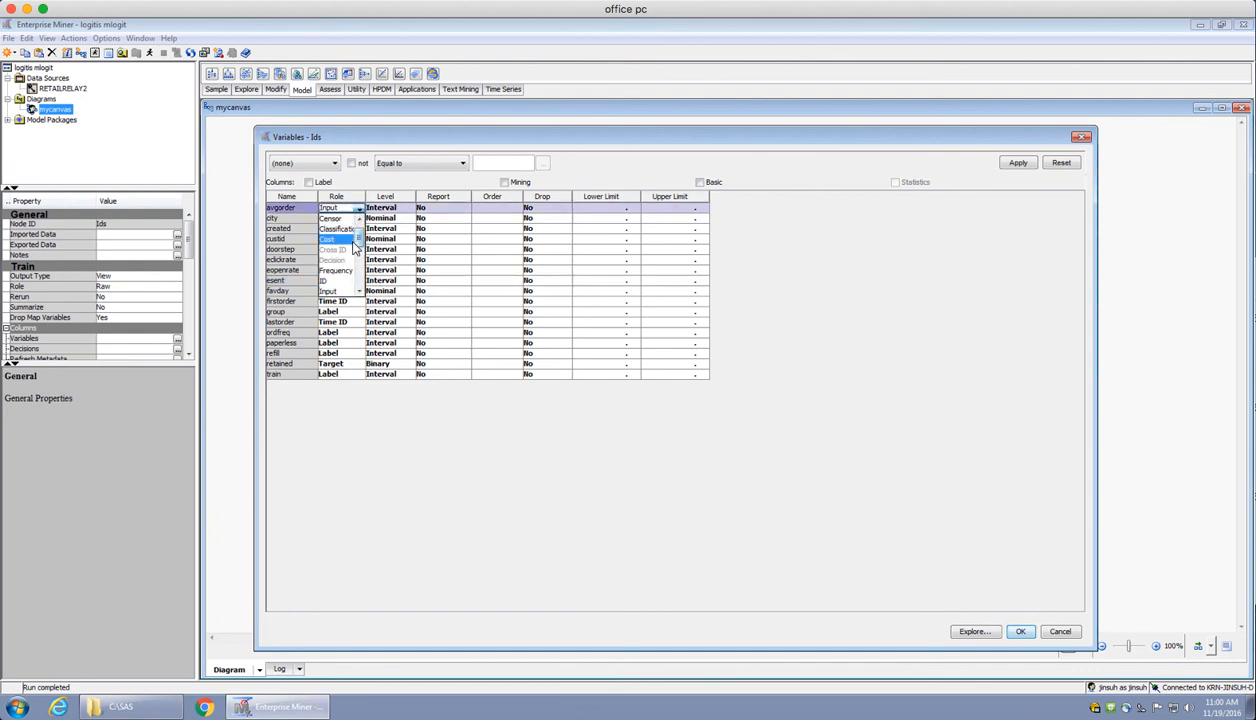
click(338, 221)
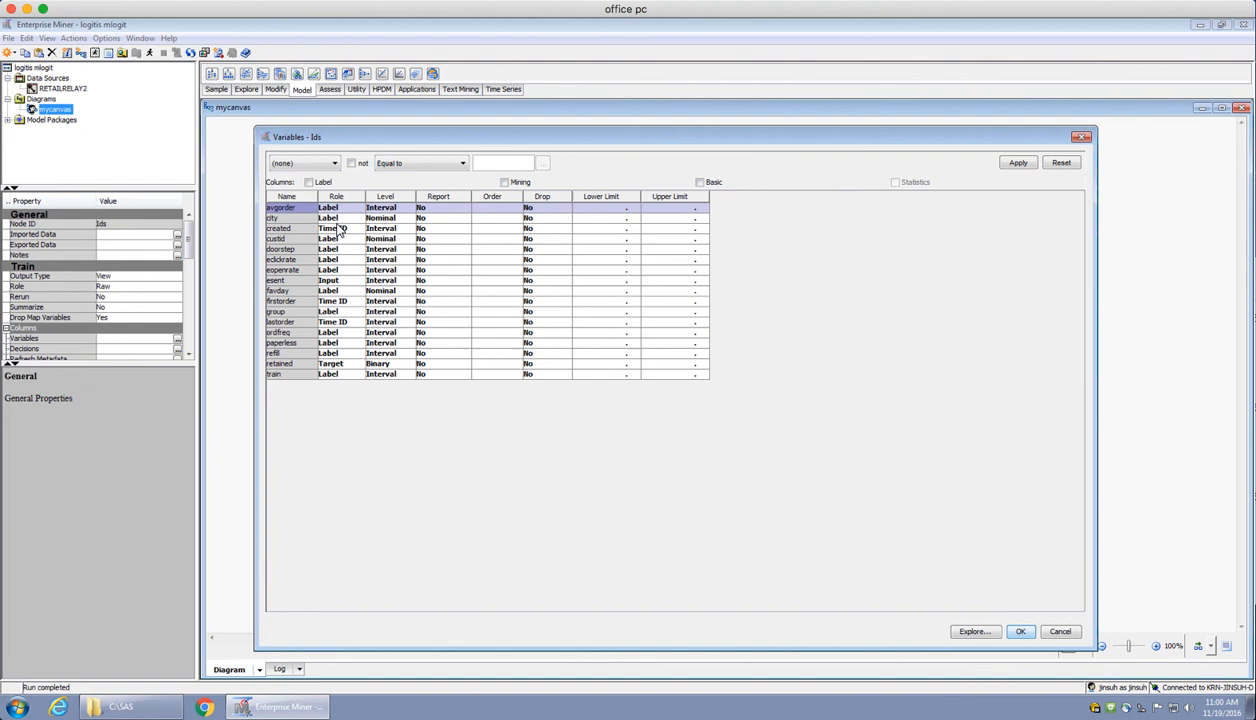
click(1021, 632)
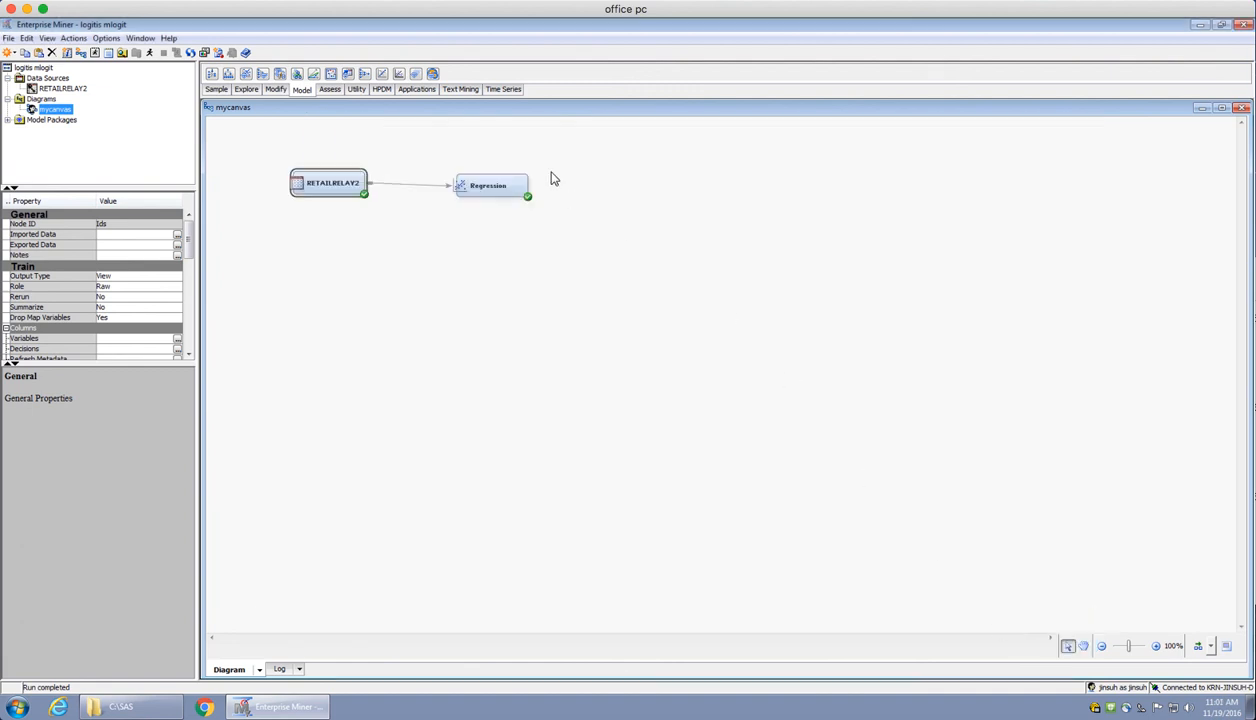
Run the Regression node's path with esent as input and open the run's results
right_click(494, 186)
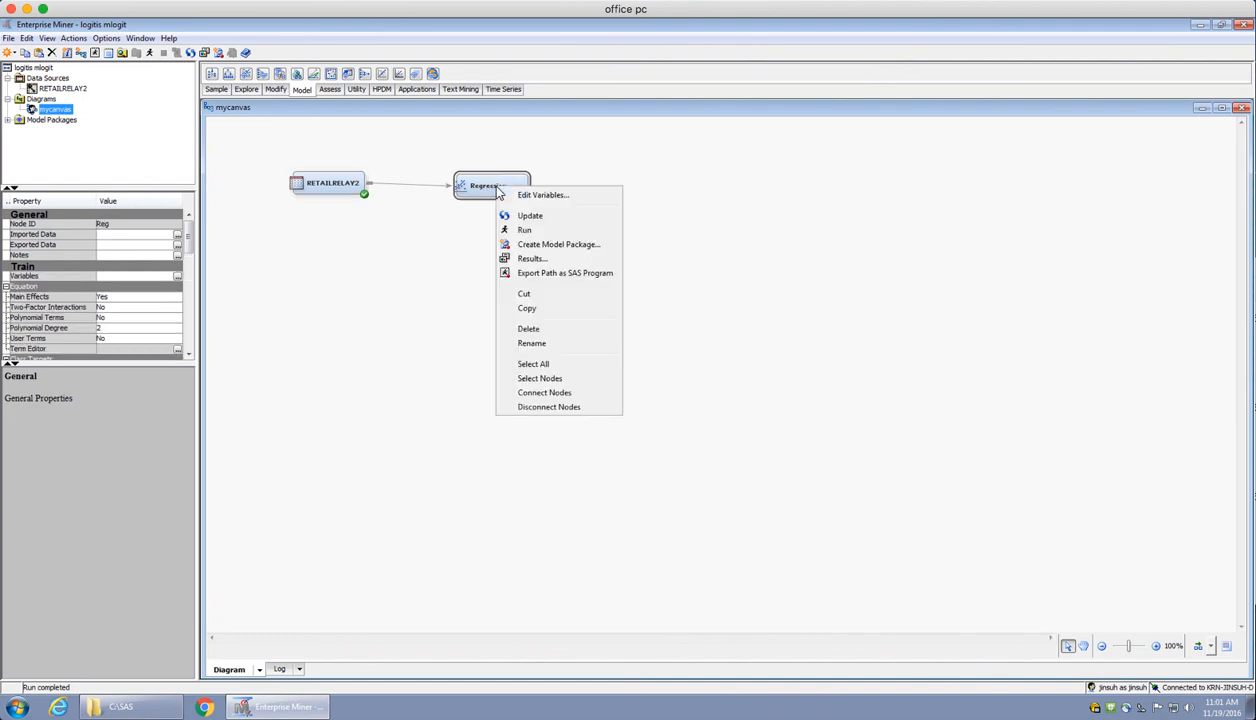
click(527, 231)
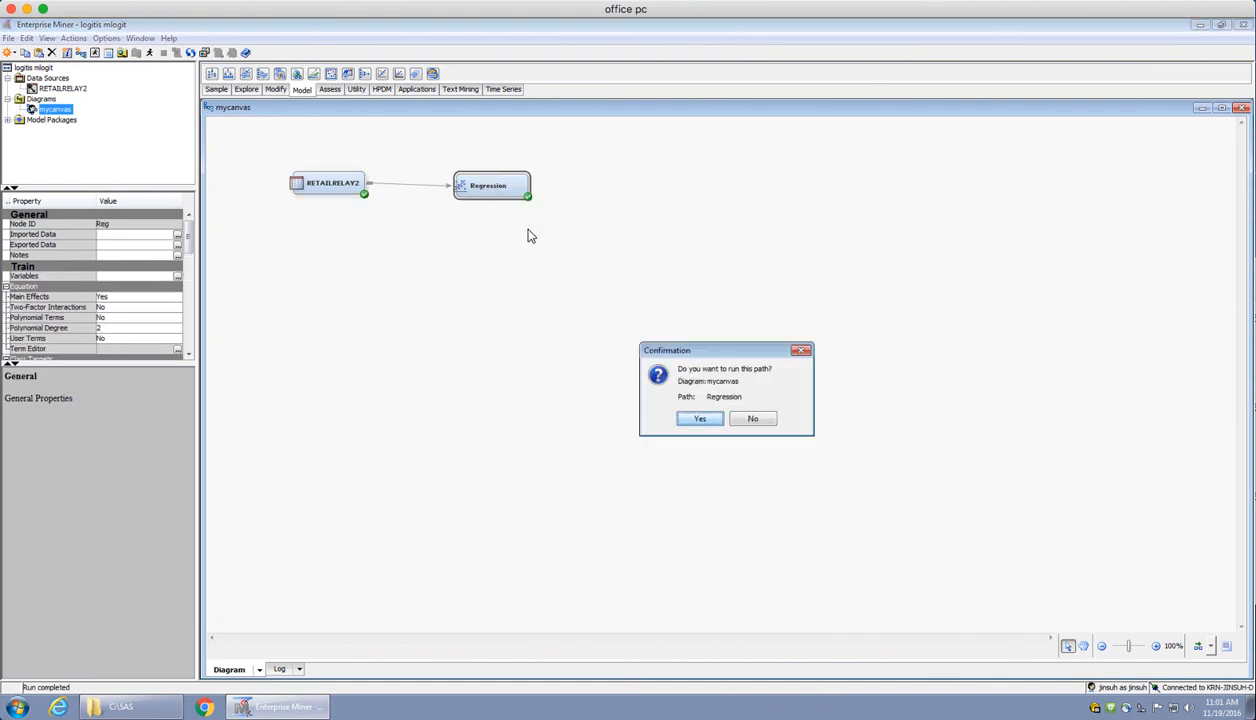
click(700, 419)
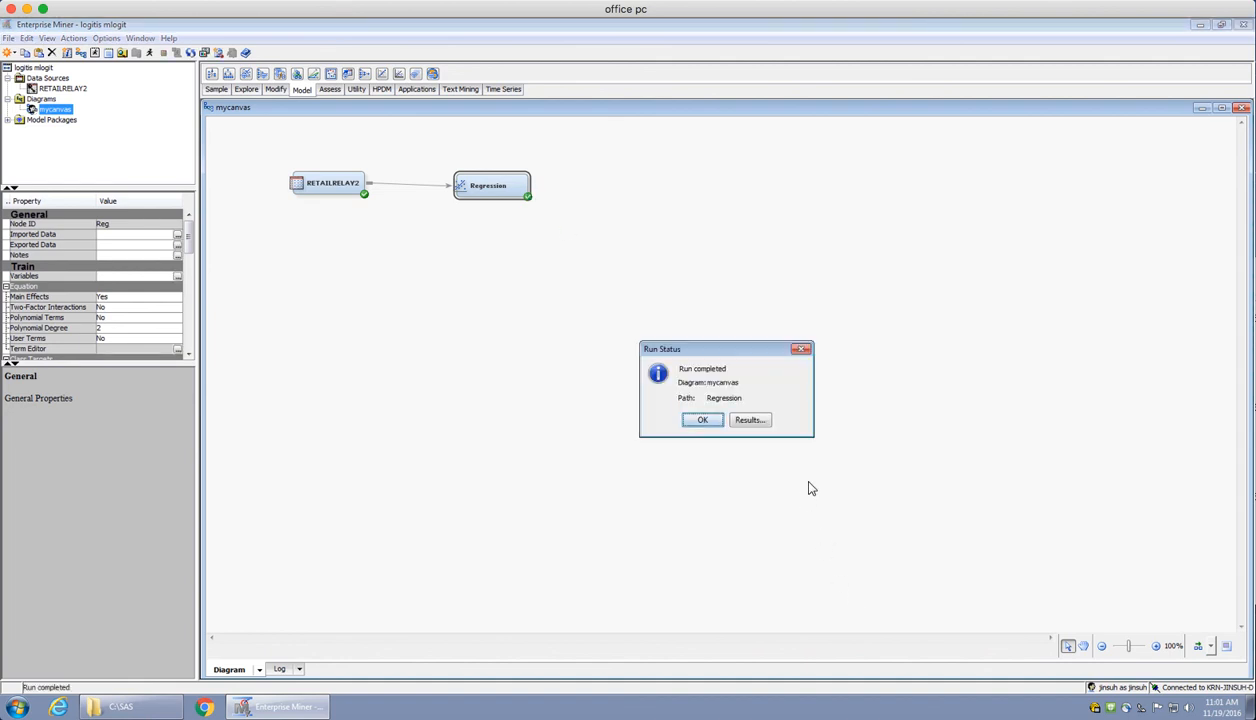
click(760, 422)
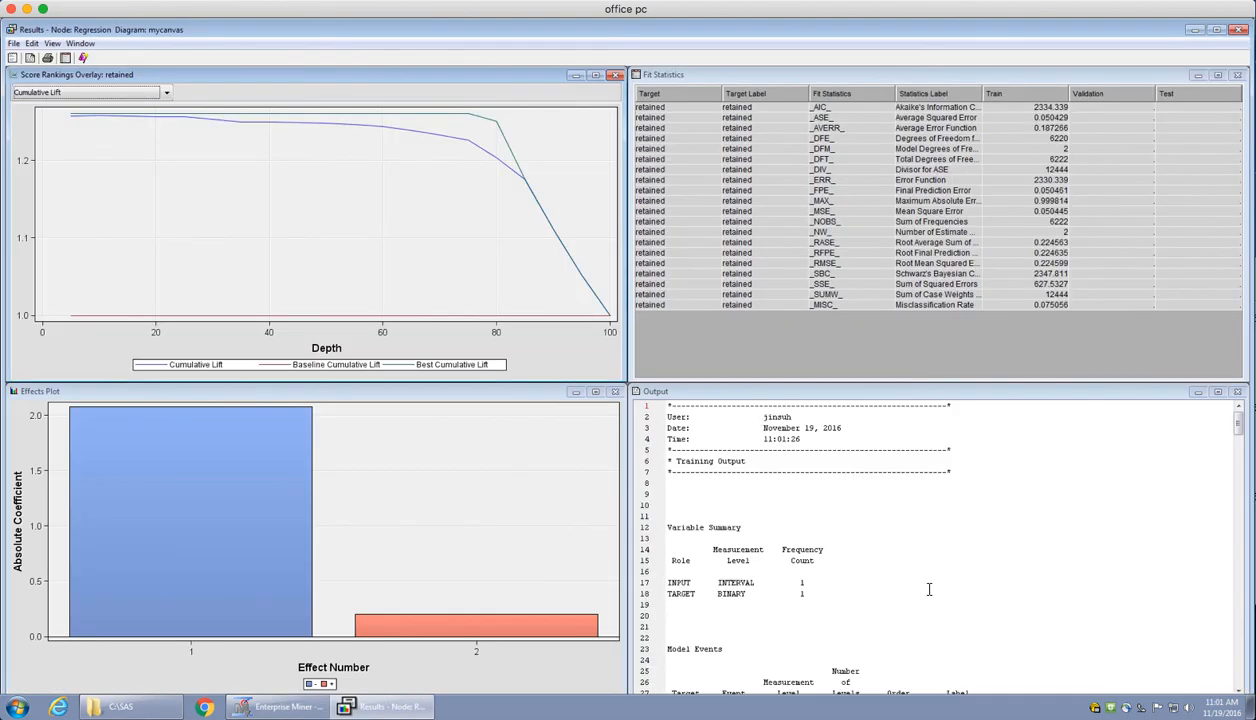
Examine the esent maximum likelihood and odds ratio estimates in the regression output, then close the results
click(929, 589)
scroll(929, 589, down, 10)
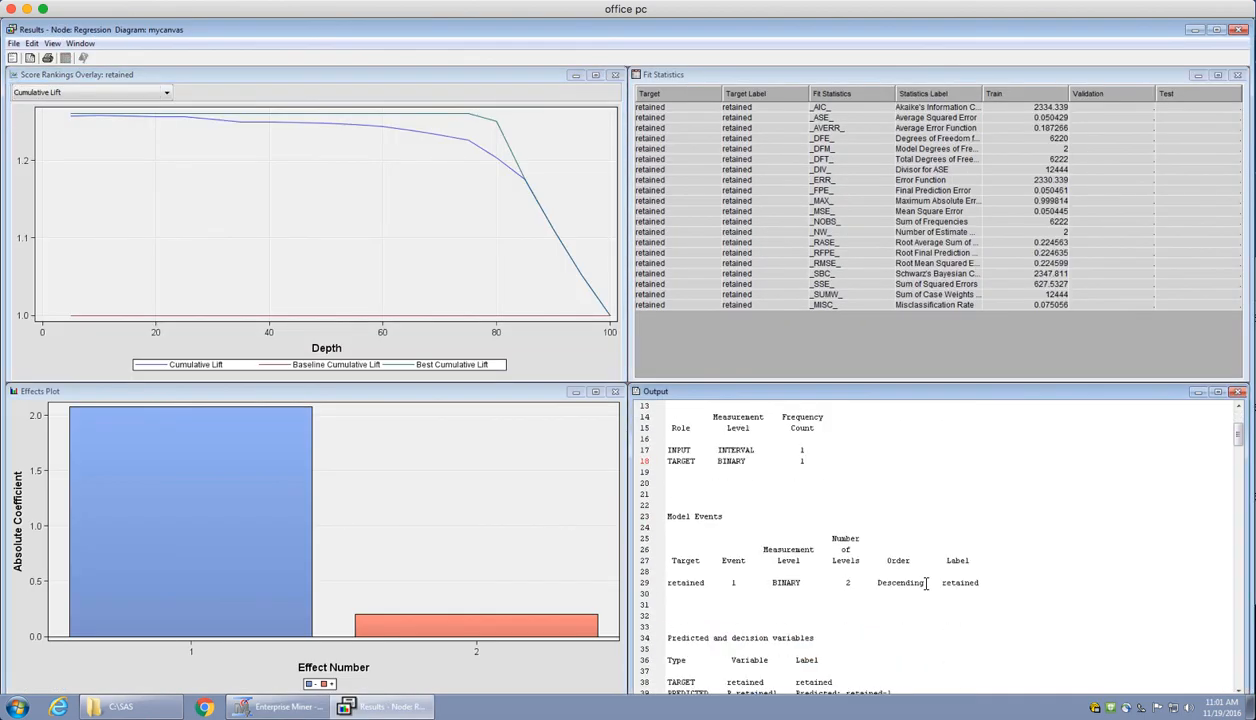
scroll(926, 584, down, 20)
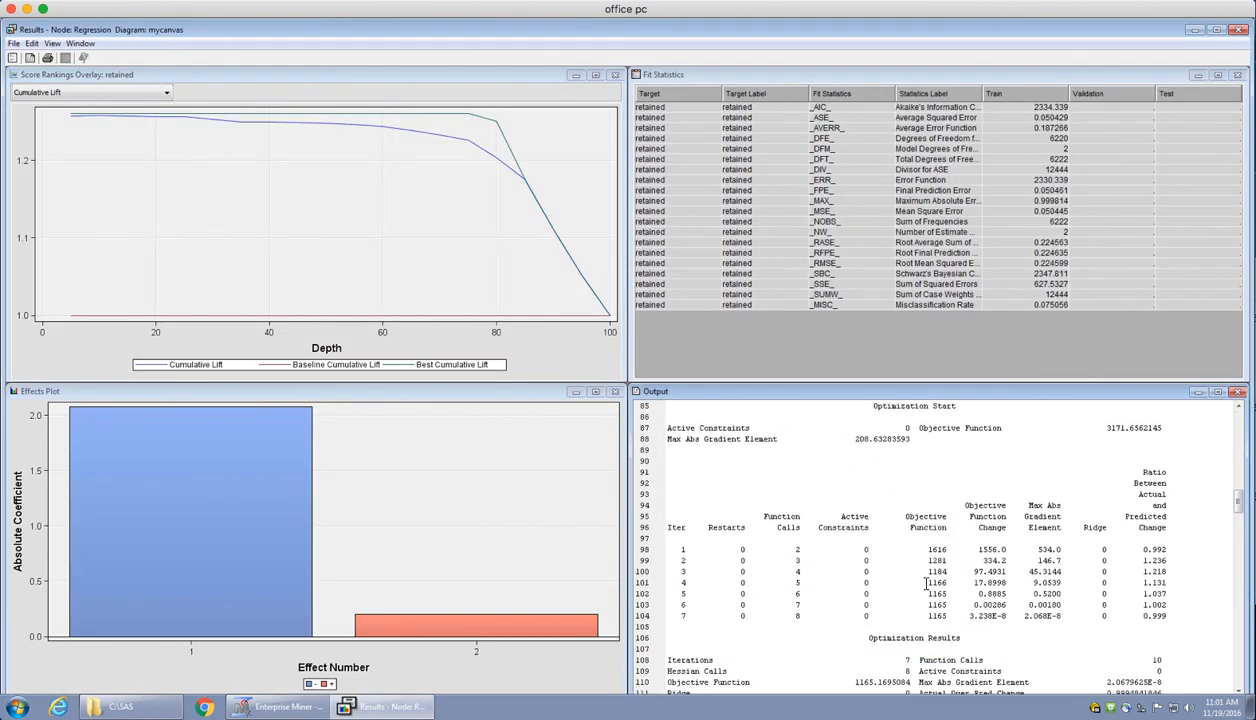
scroll(926, 584, down, 6)
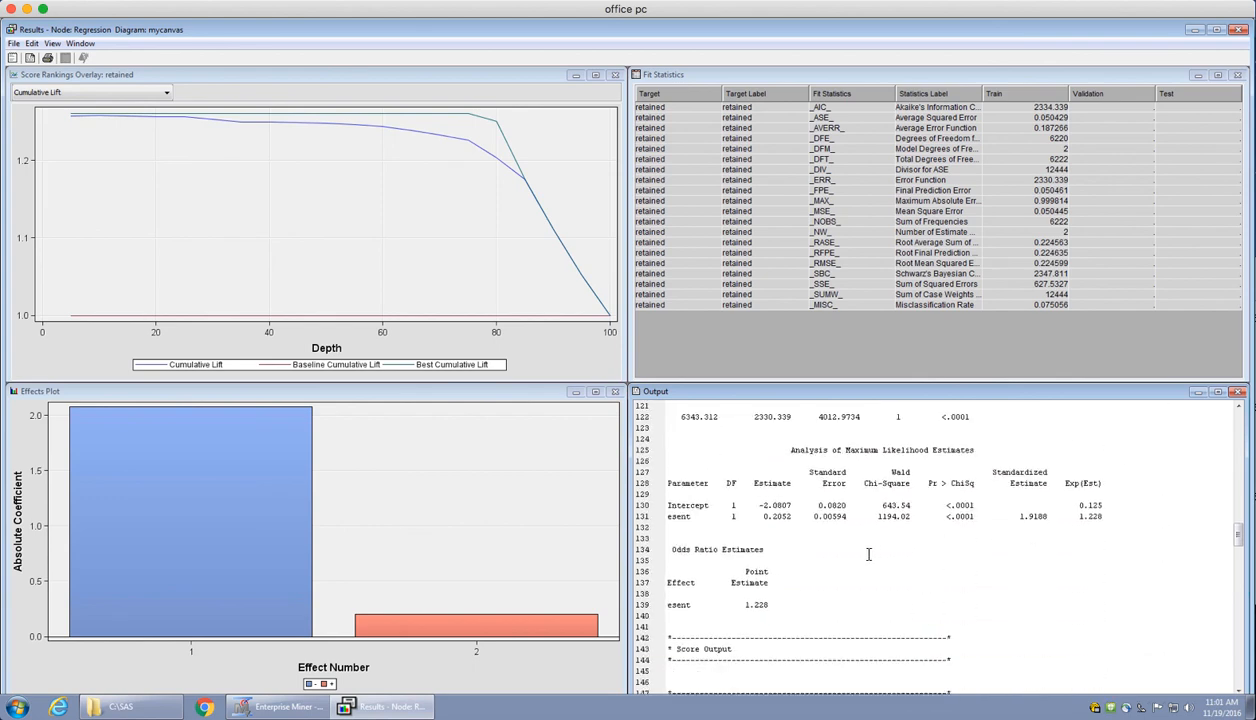
double_click(680, 518)
click(762, 612)
double_click(955, 516)
click(784, 605)
click(1239, 31)
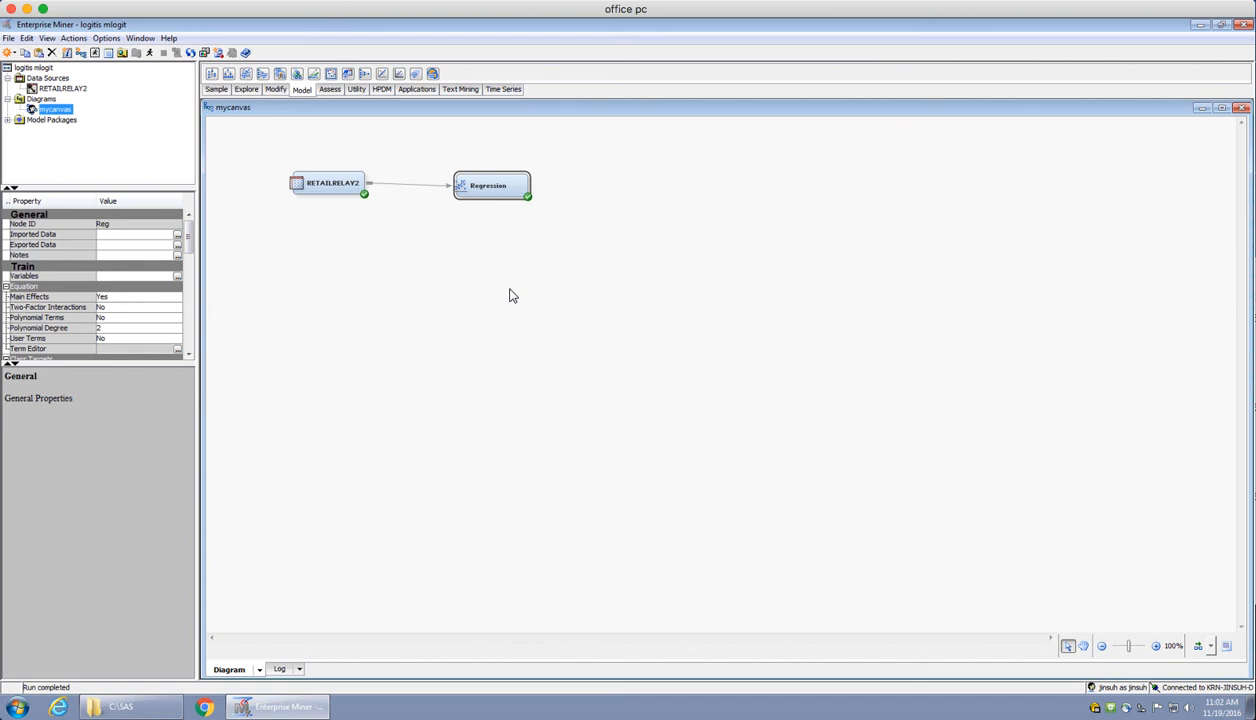
Explore the RETAILRELAY2 data source, check the group values of individual customers, and close the data view
click(66, 89)
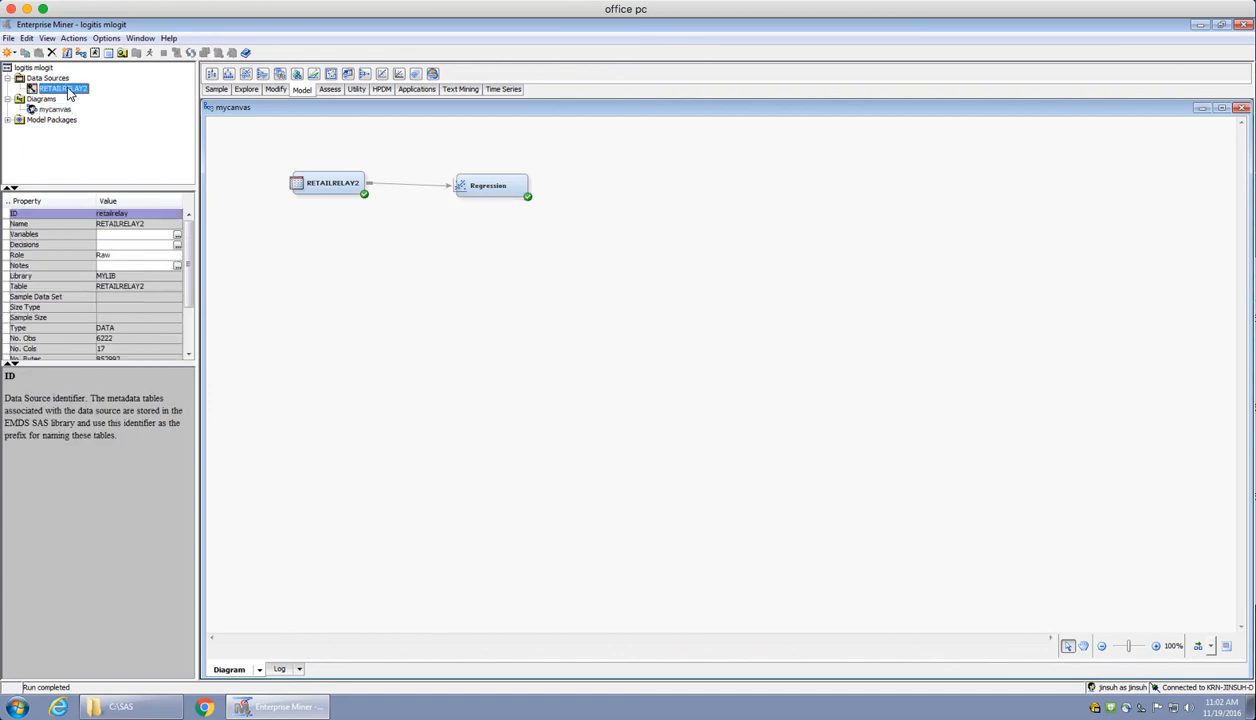
right_click(68, 92)
click(104, 194)
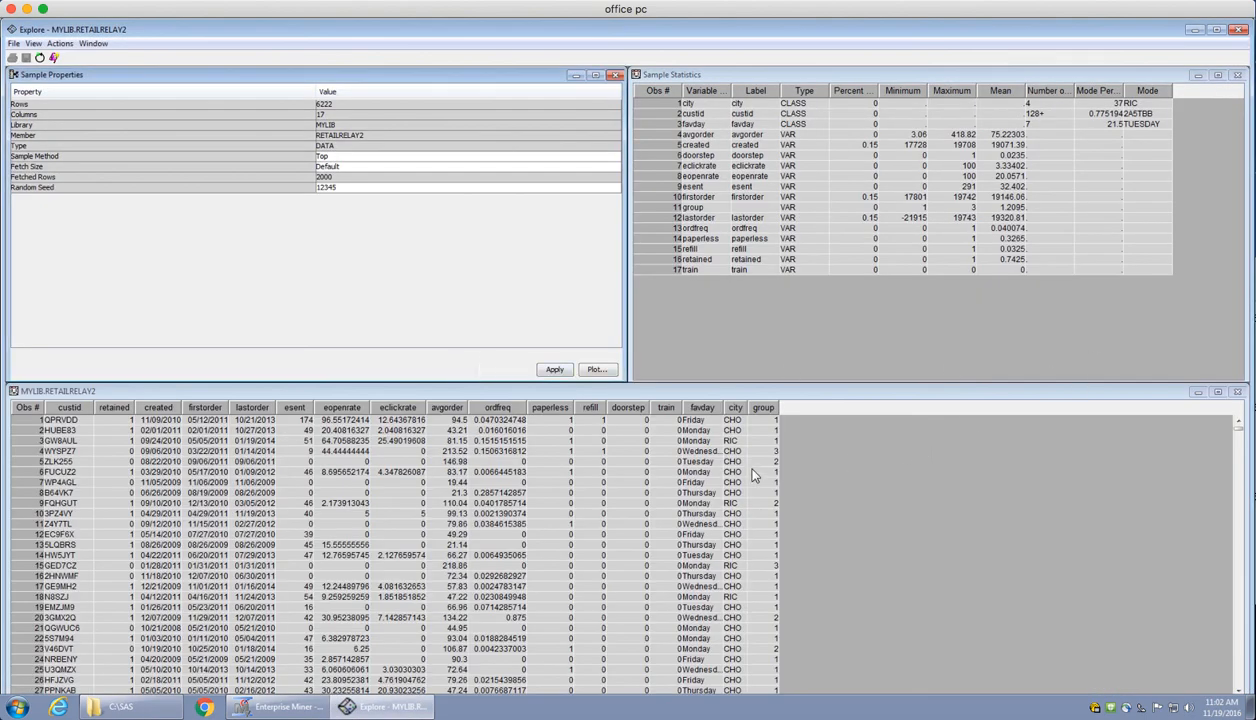
click(759, 426)
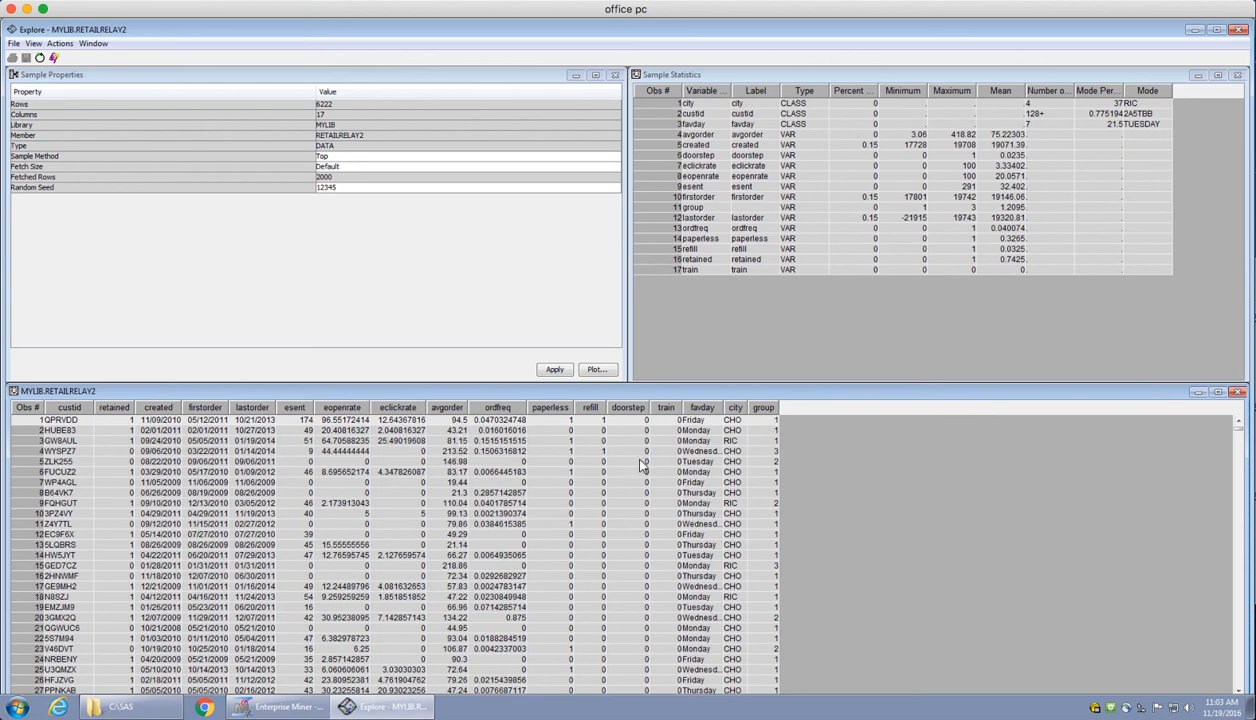
click(755, 461)
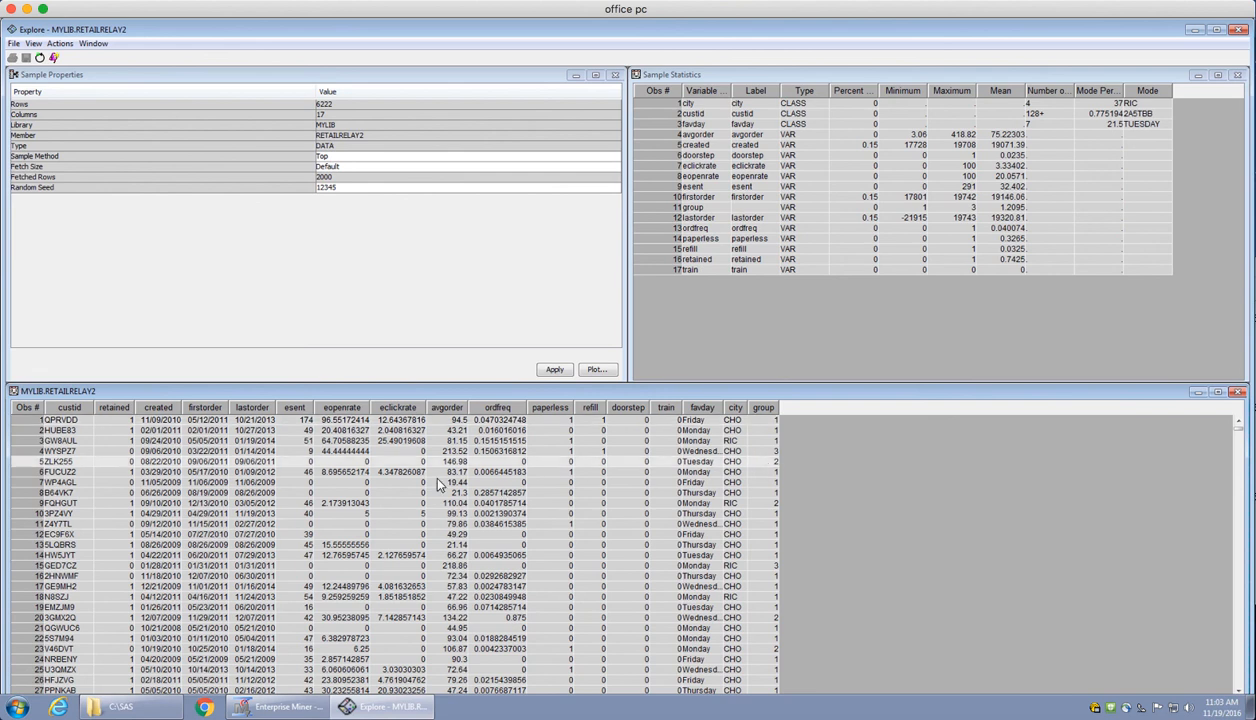
click(752, 451)
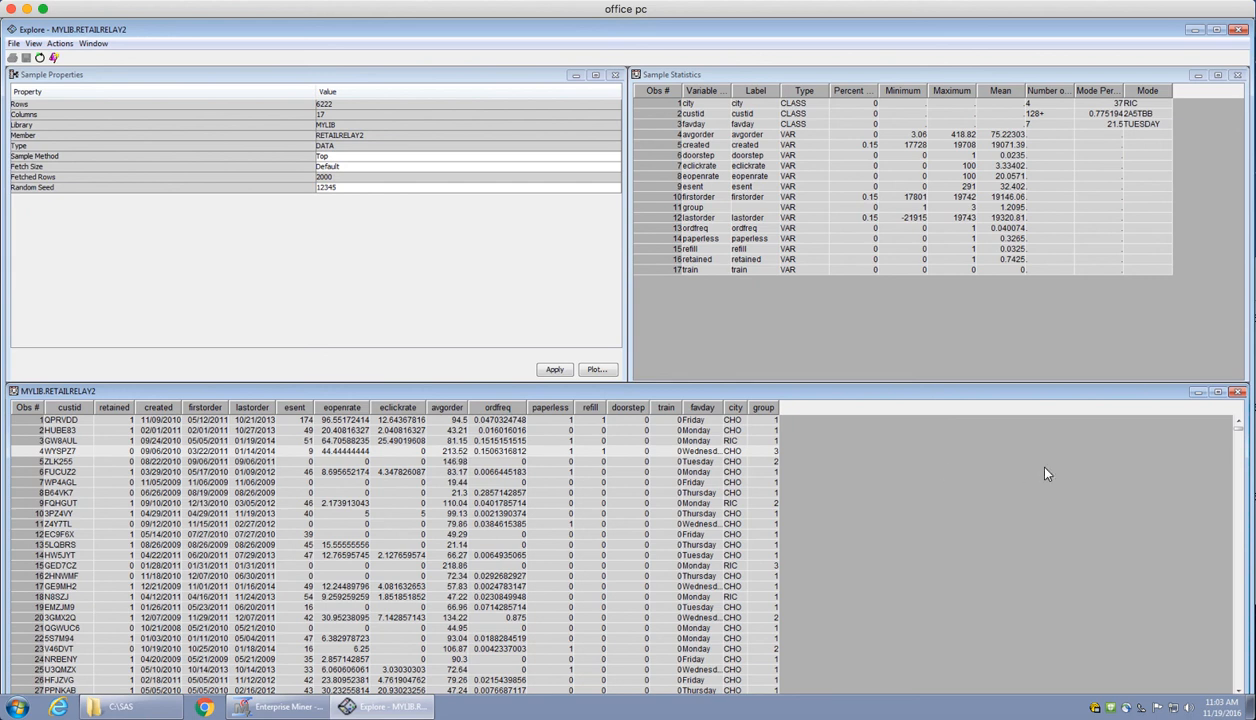
click(1240, 35)
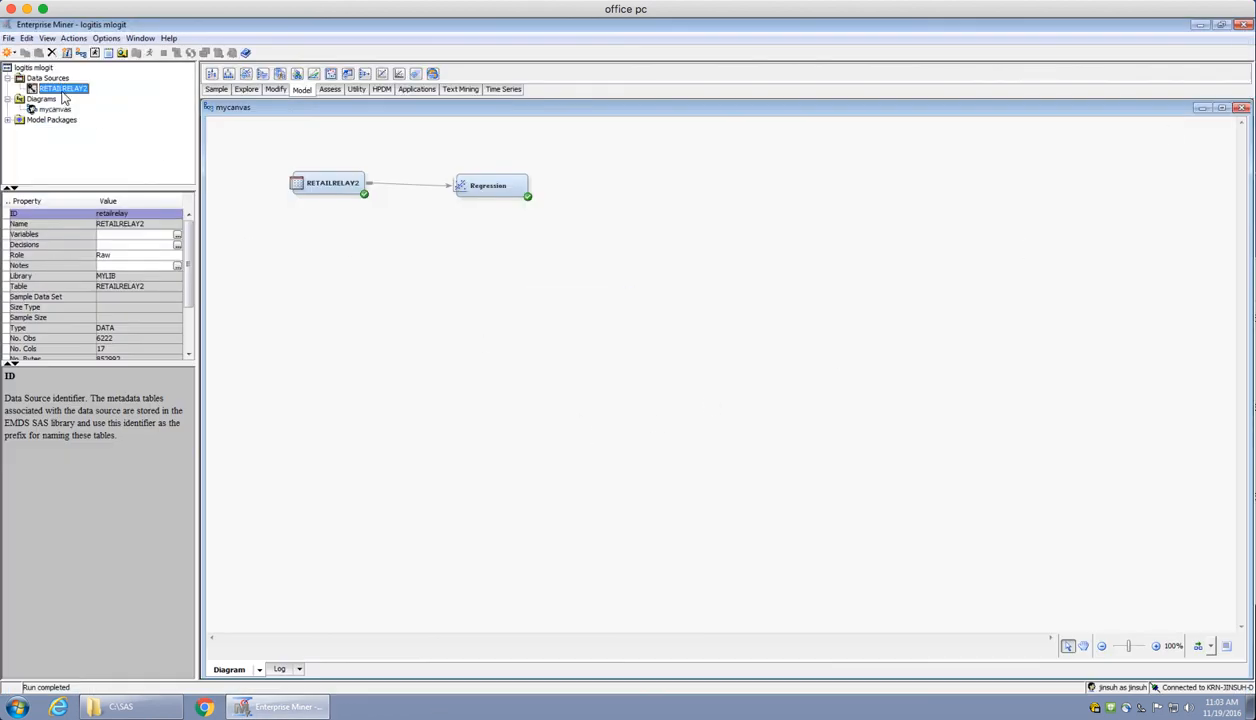
Add a second RETAILRELAY2 data node and a second Regression node to mycanvas, below the existing pair
drag(63, 90, 332, 257)
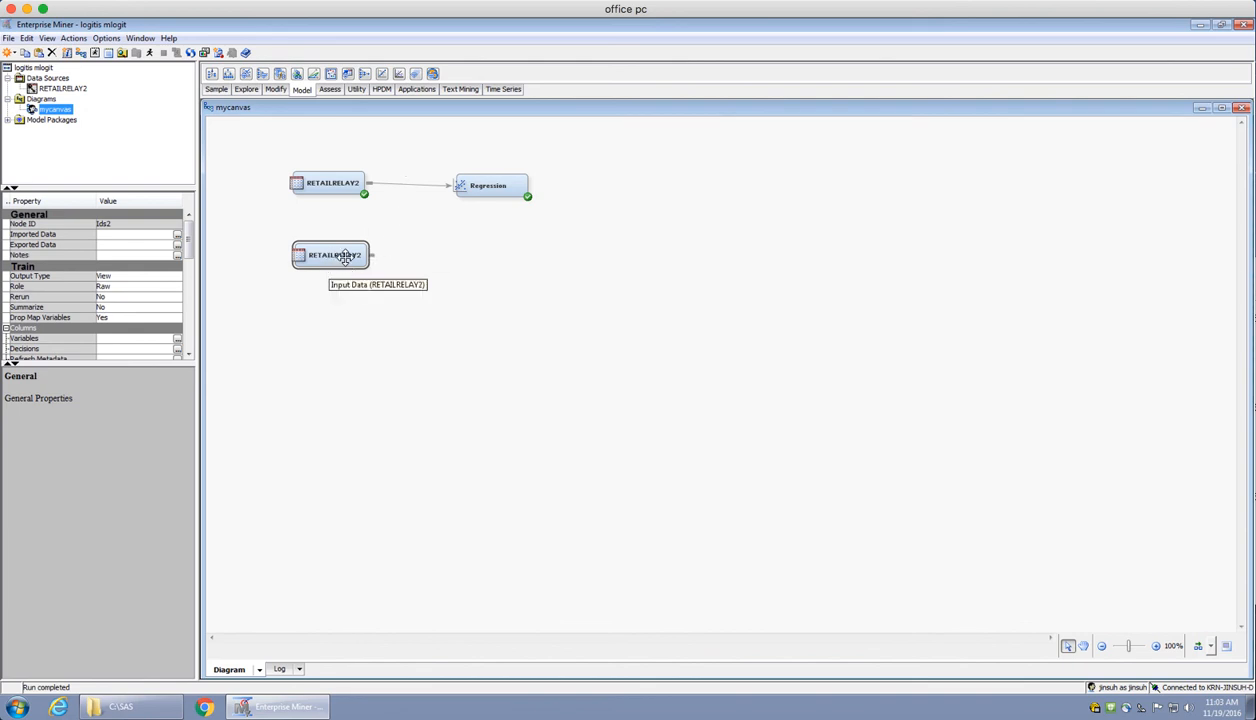
drag(398, 74, 473, 253)
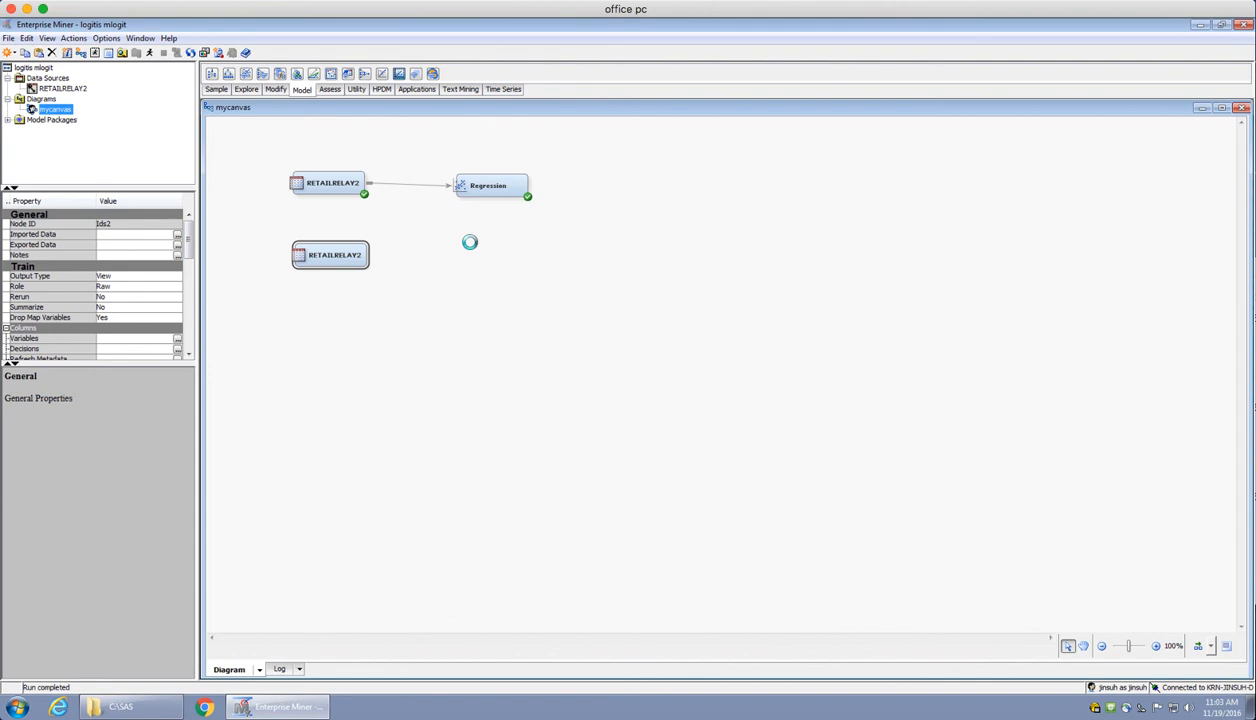
Rename the new Regression node to "M logit Regression" and connect the second RETAILRELAY2 node to it
right_click(504, 262)
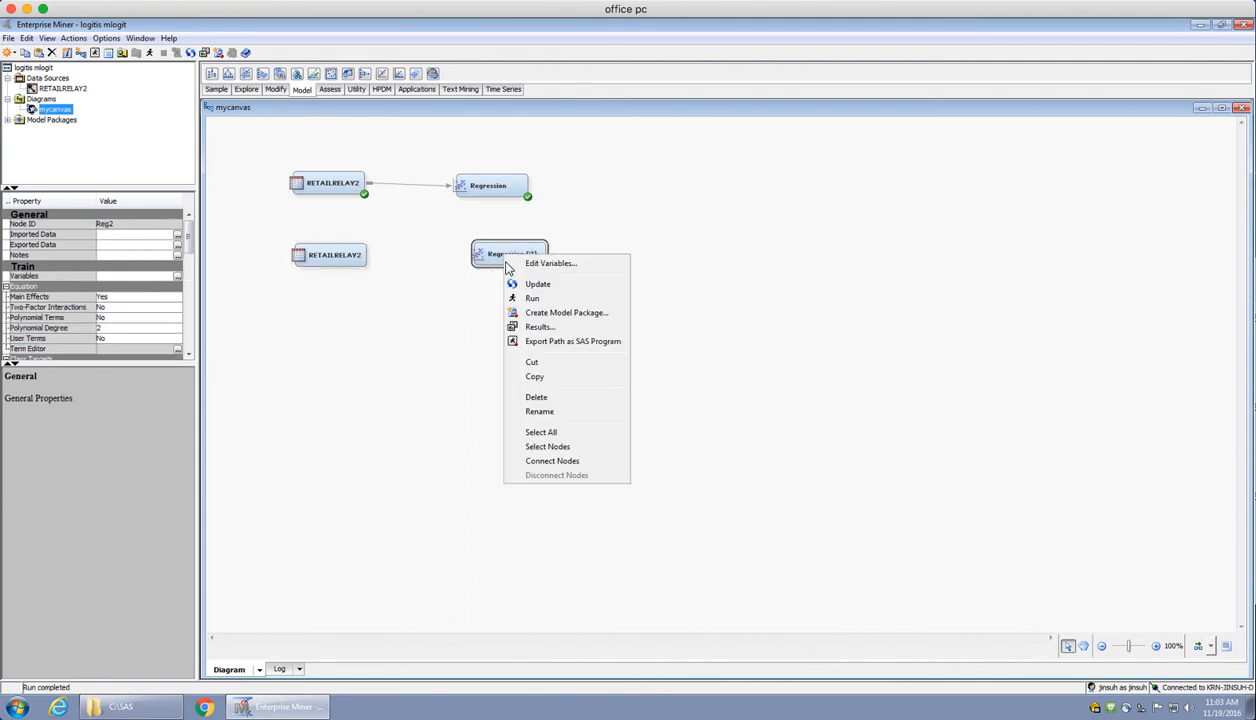
click(546, 411)
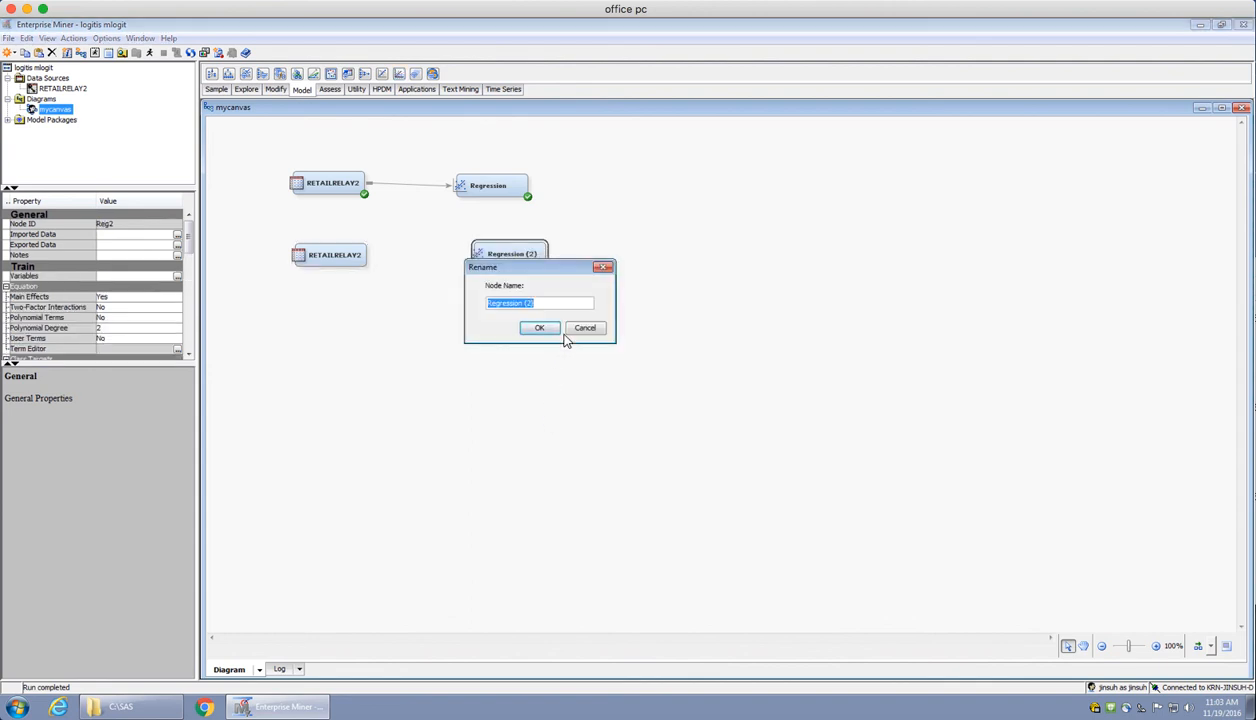
key(Right)
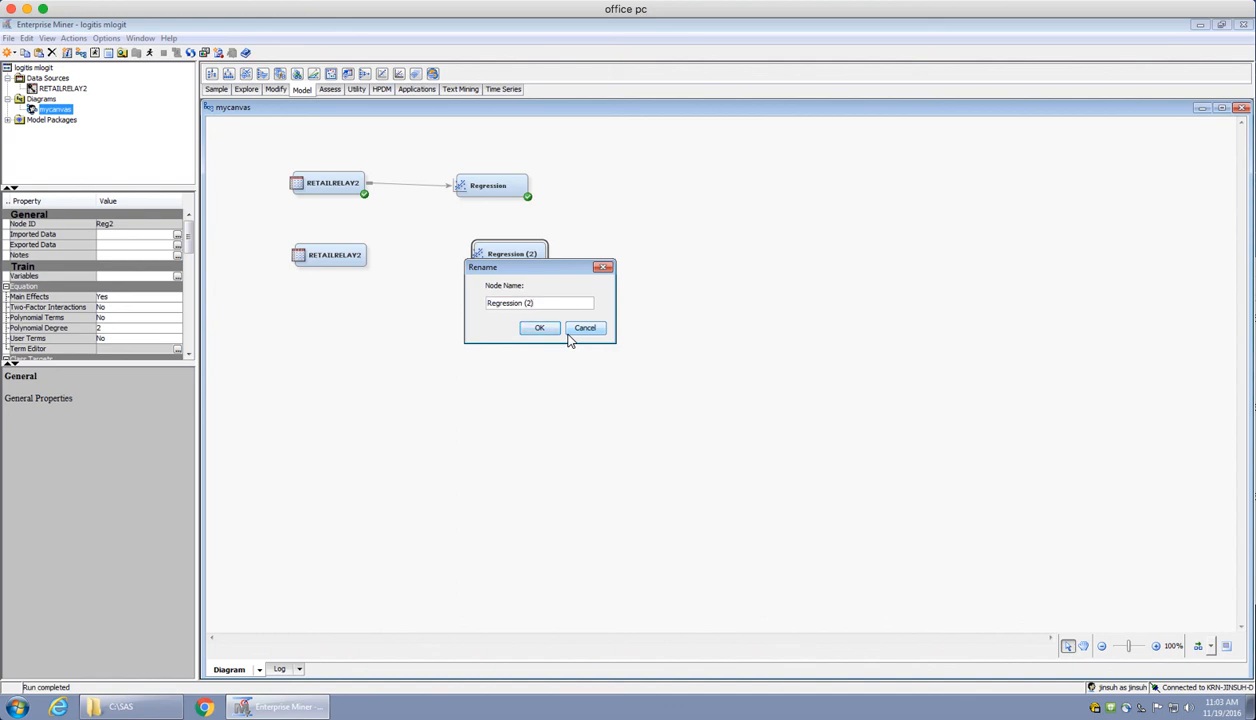
key(BackSpace)
key(BackSpace)
key(Left)
key(Left)
key(Left)
key(Left)
key(Left)
key(Left)
key(Left)
key(Left)
key(Left)
text(M logit)
click(537, 329)
drag(372, 249, 477, 249)
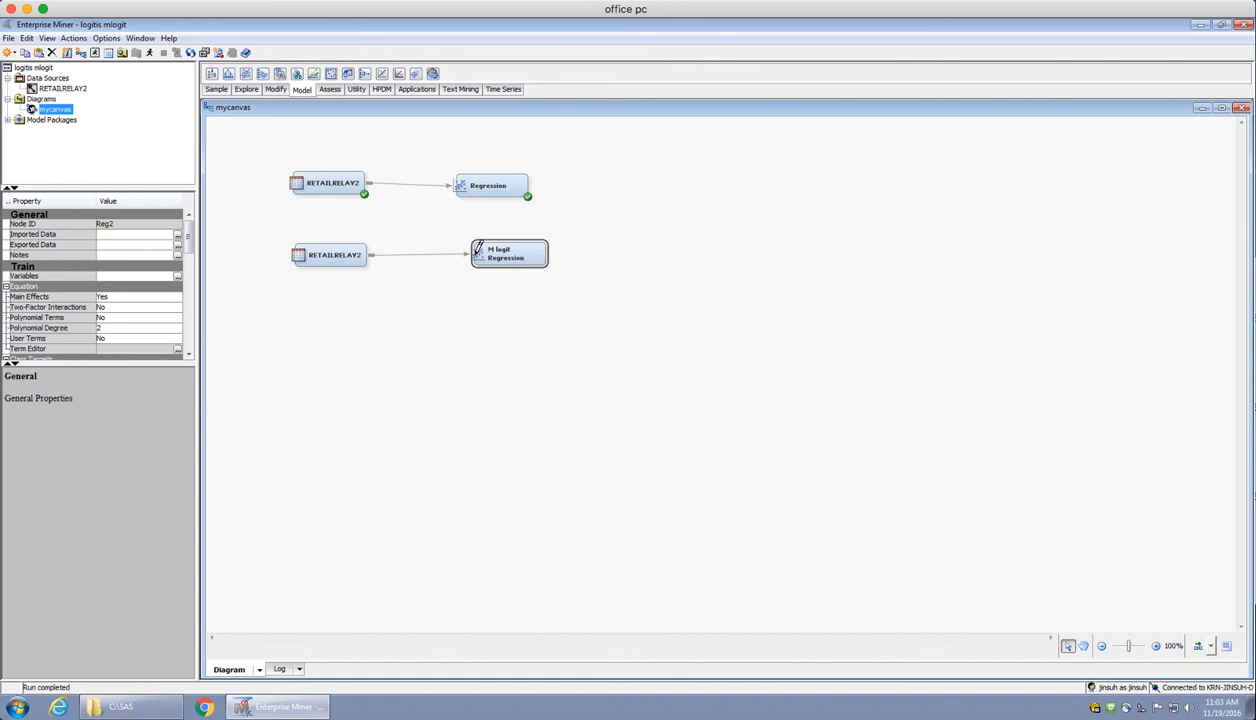
In the second RETAILRELAY2 node's variables, set group to the Target role with a Nominal level
right_click(339, 261)
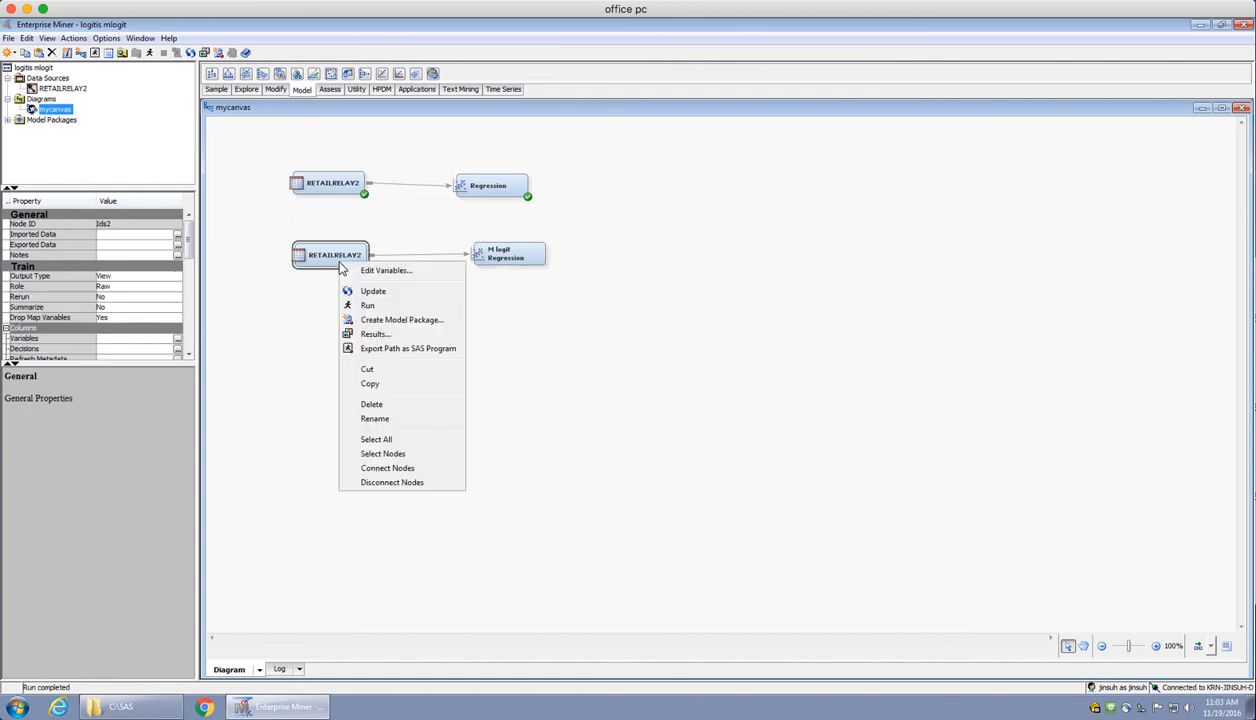
click(380, 269)
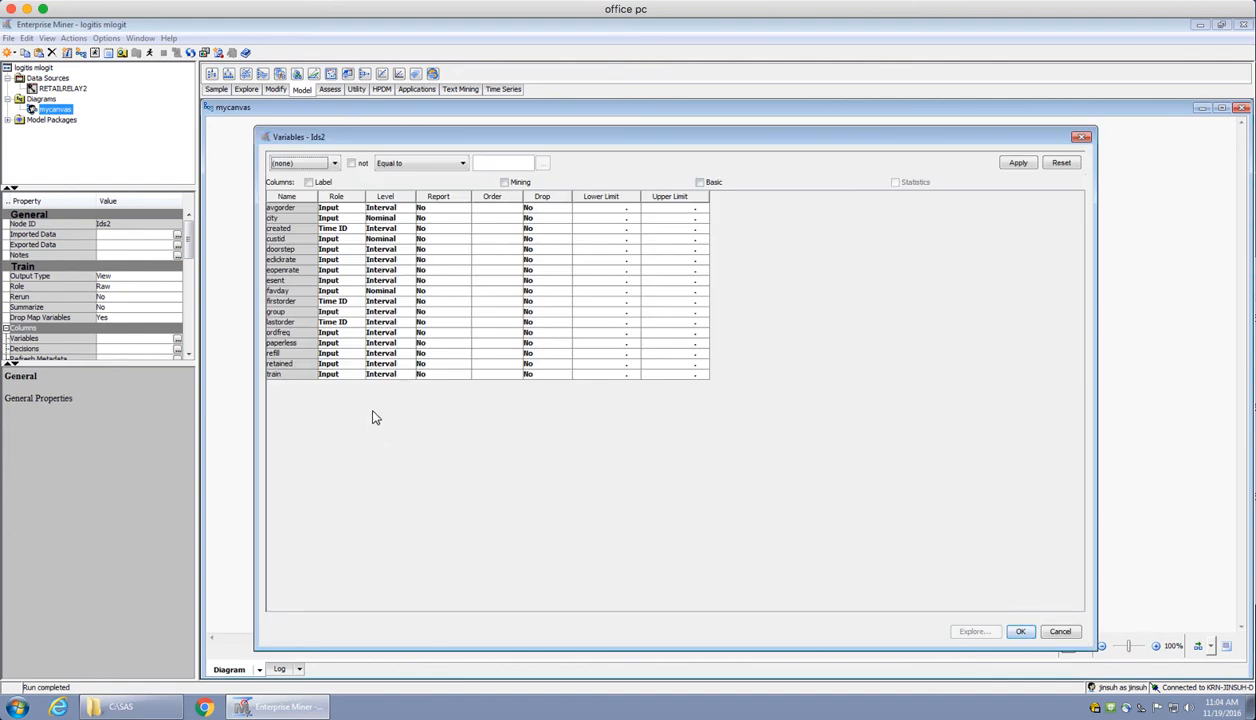
click(354, 313)
click(355, 314)
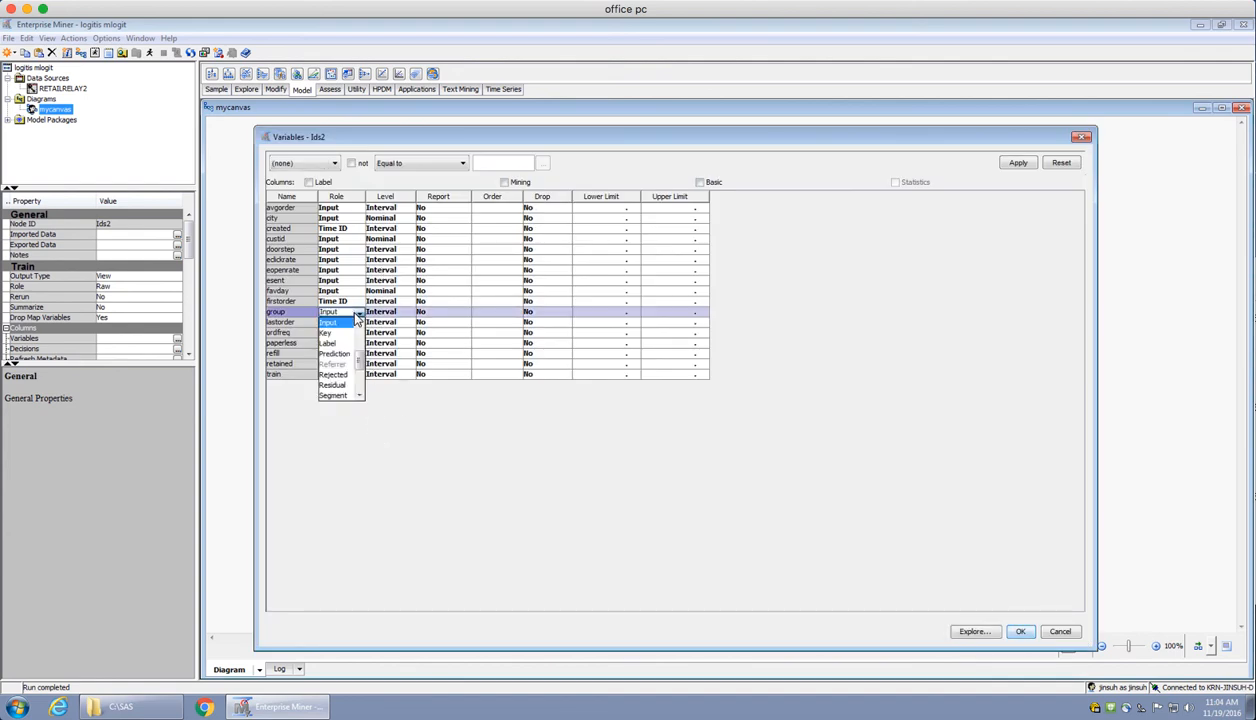
click(360, 396)
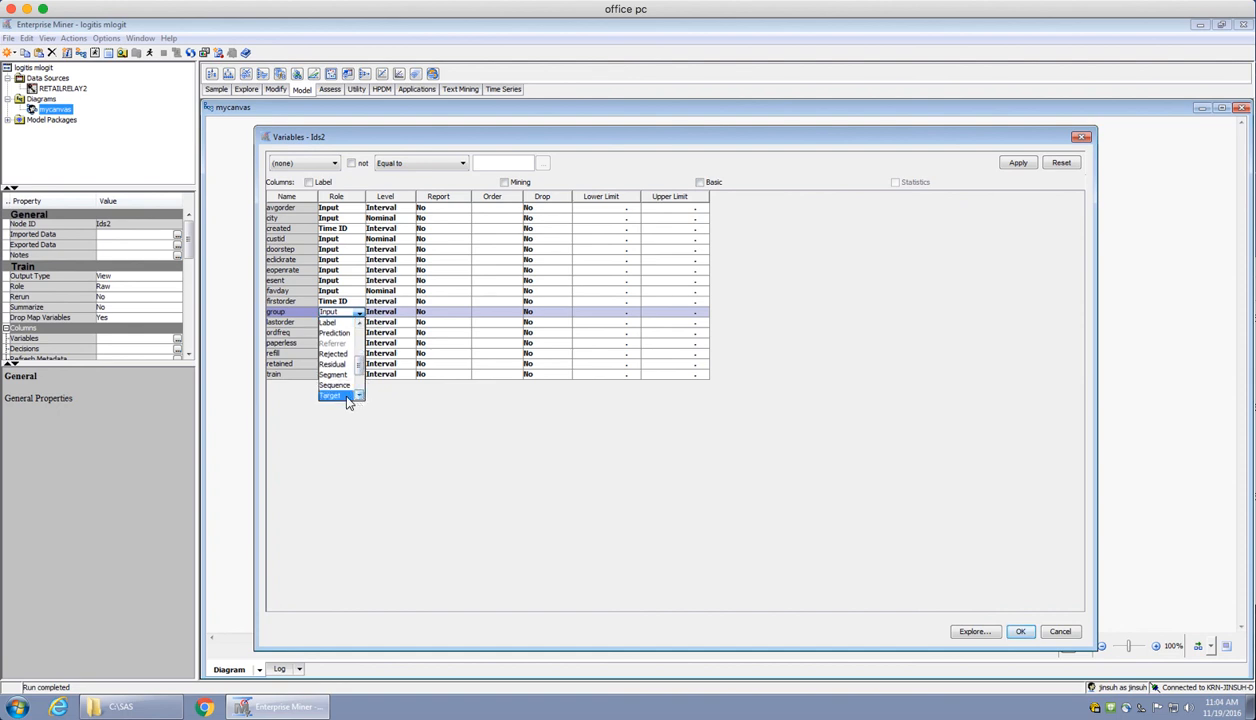
click(338, 395)
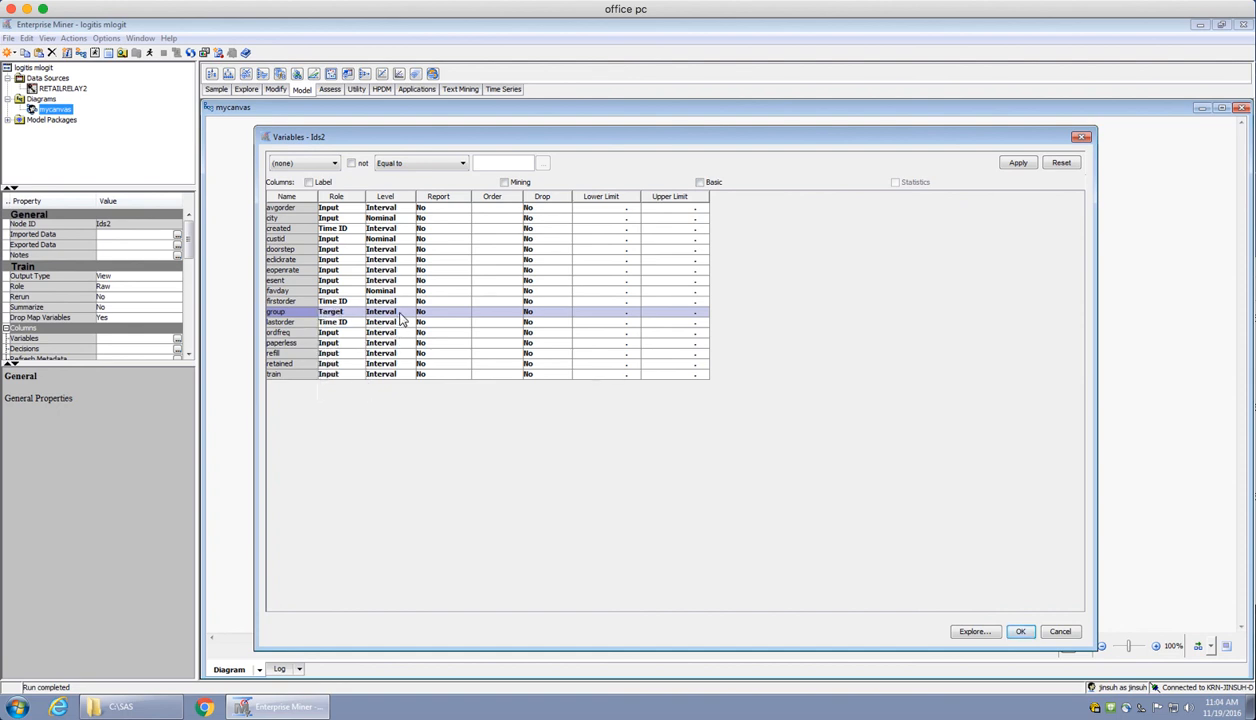
click(401, 316)
click(386, 343)
Set the role of the avgorder and city variables to Label, leaving doorstep as Input
click(342, 249)
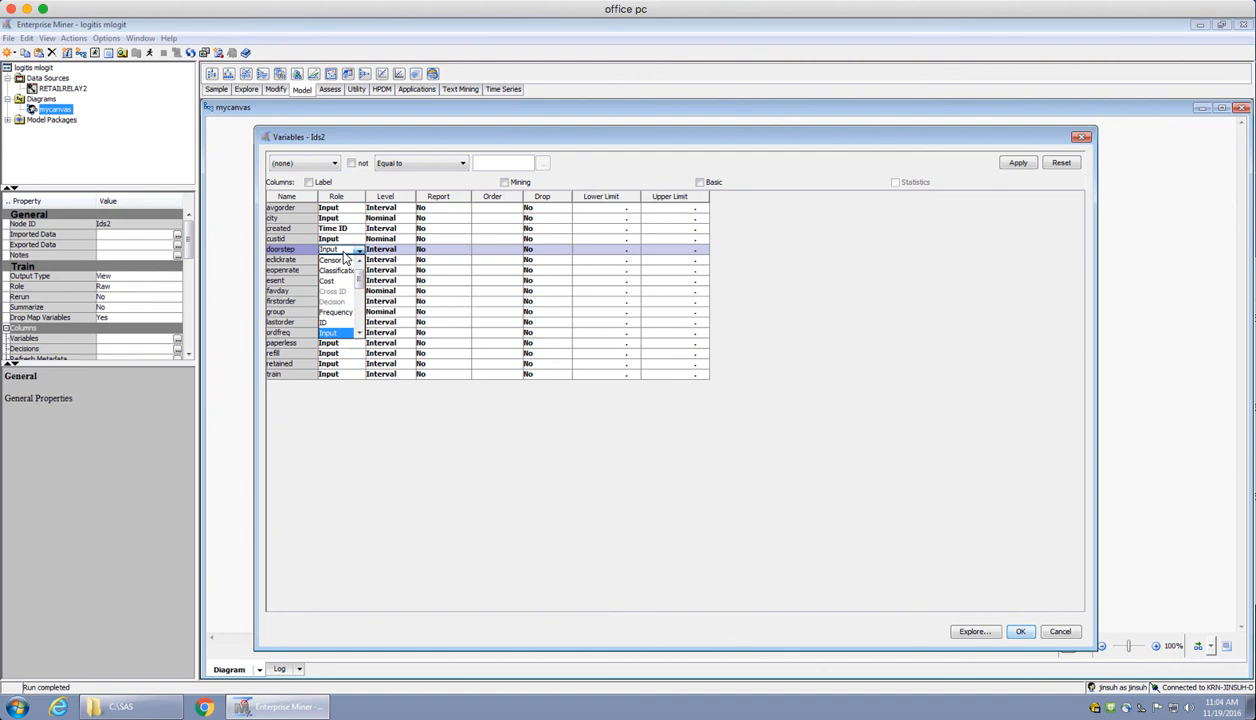
click(356, 250)
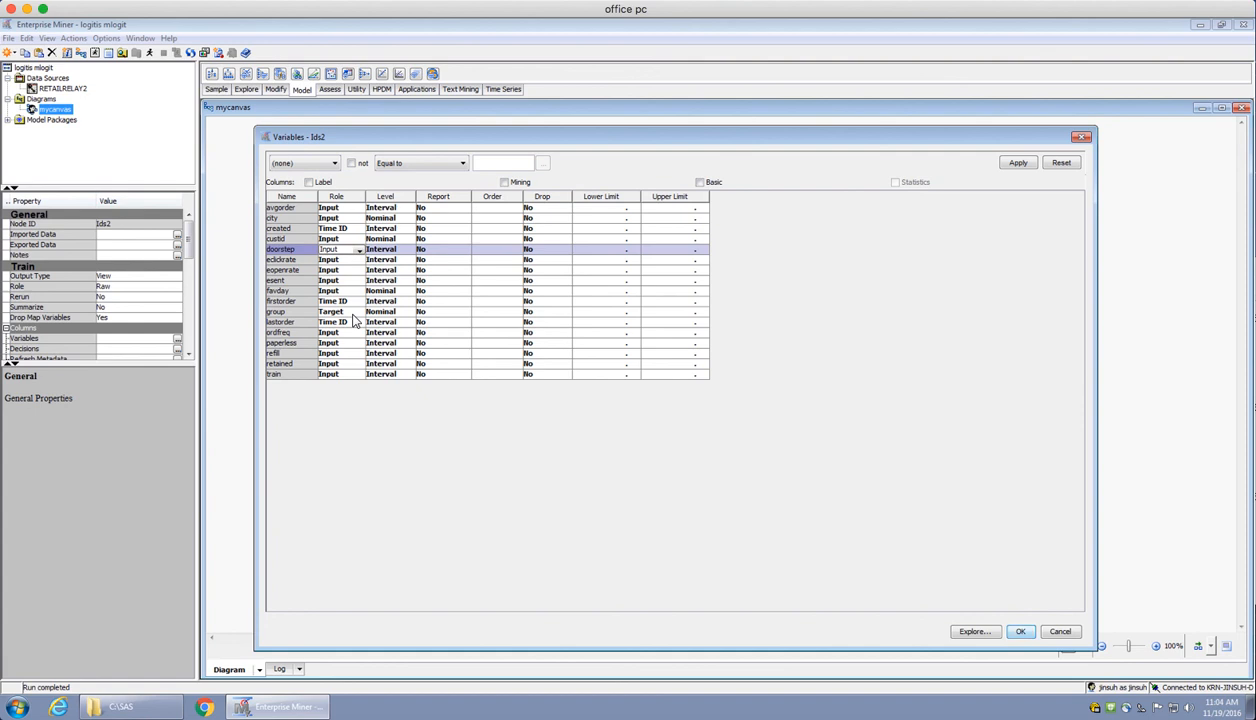
click(359, 208)
click(359, 212)
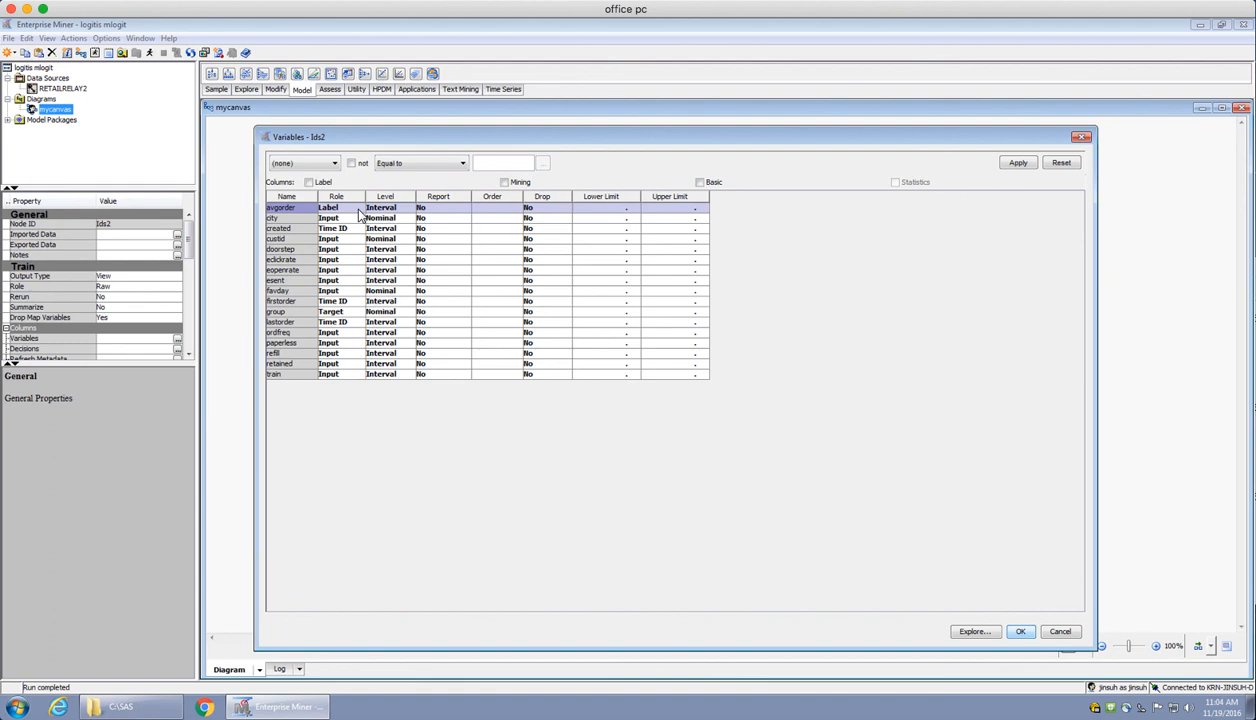
click(355, 219)
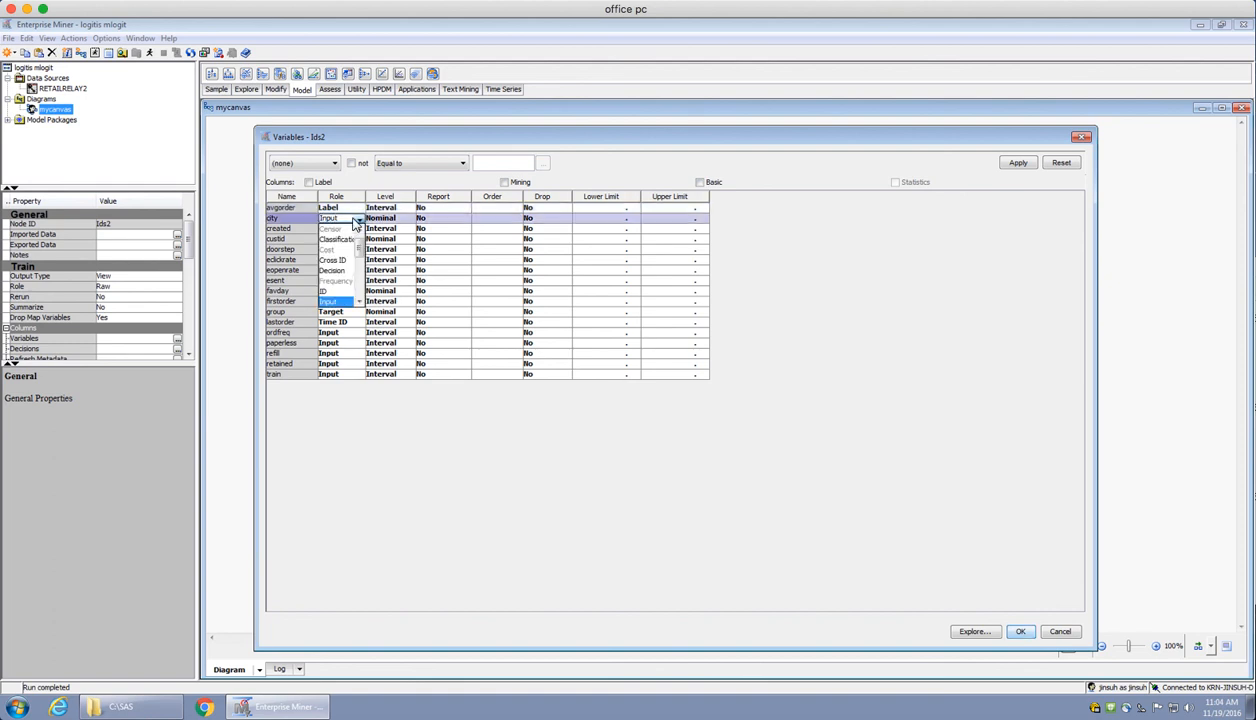
click(352, 224)
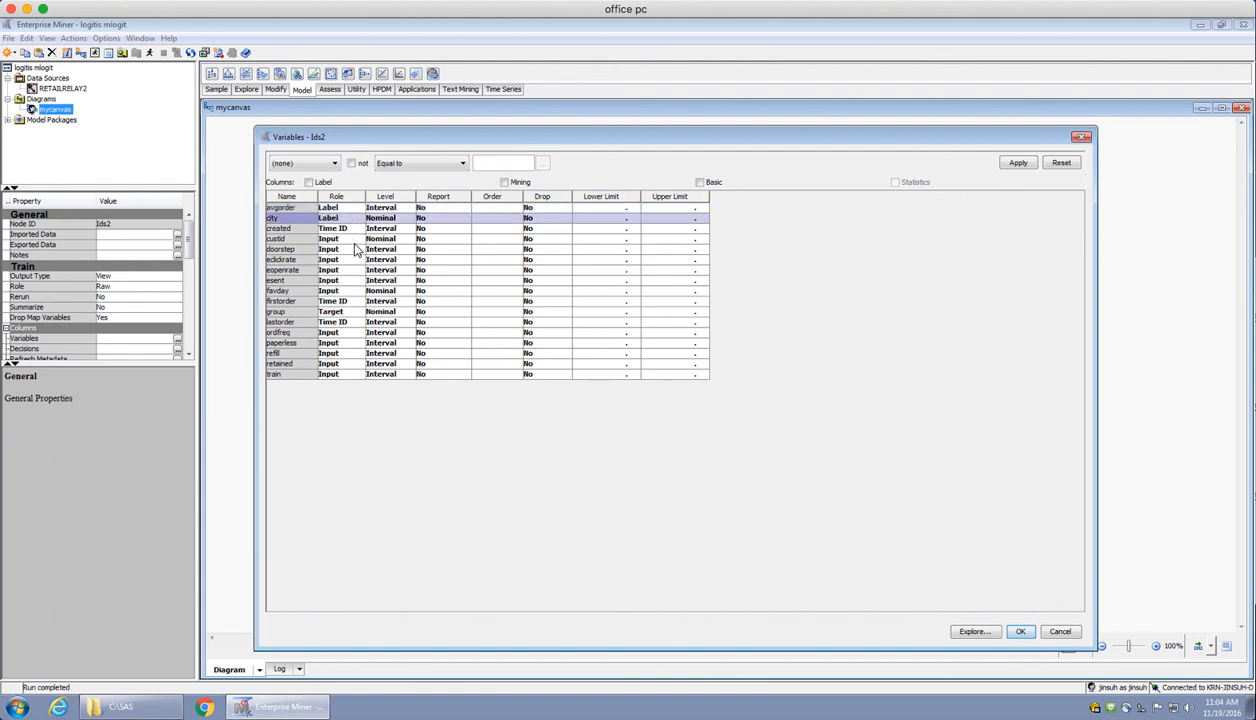
Set the role of the custid, eclickrate, eopenrate and esent variables to Label
click(357, 240)
key(l)
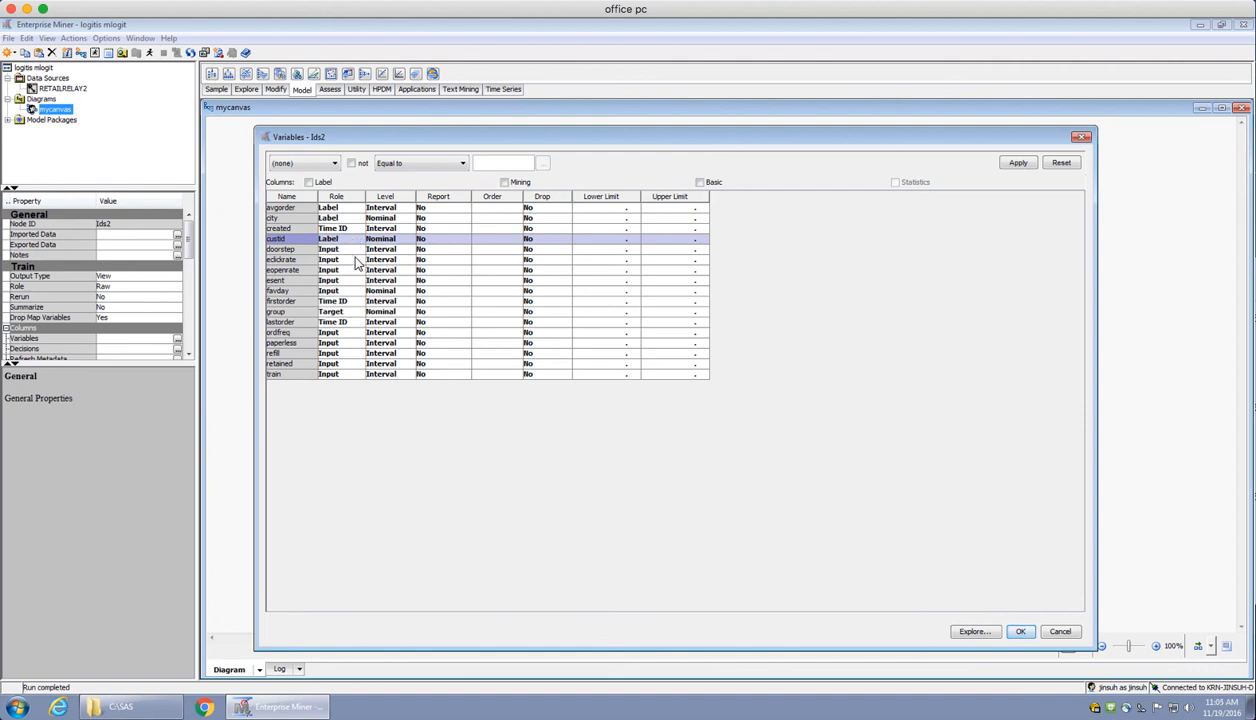
click(357, 261)
key(l)
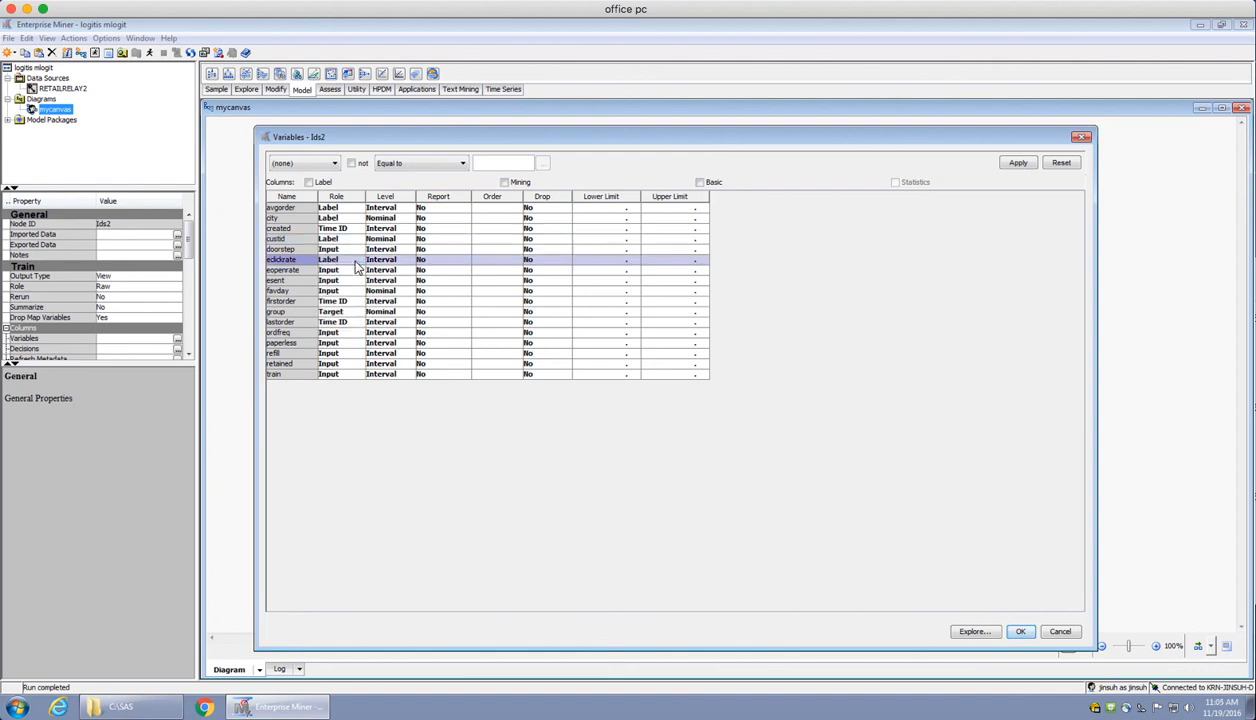
click(354, 272)
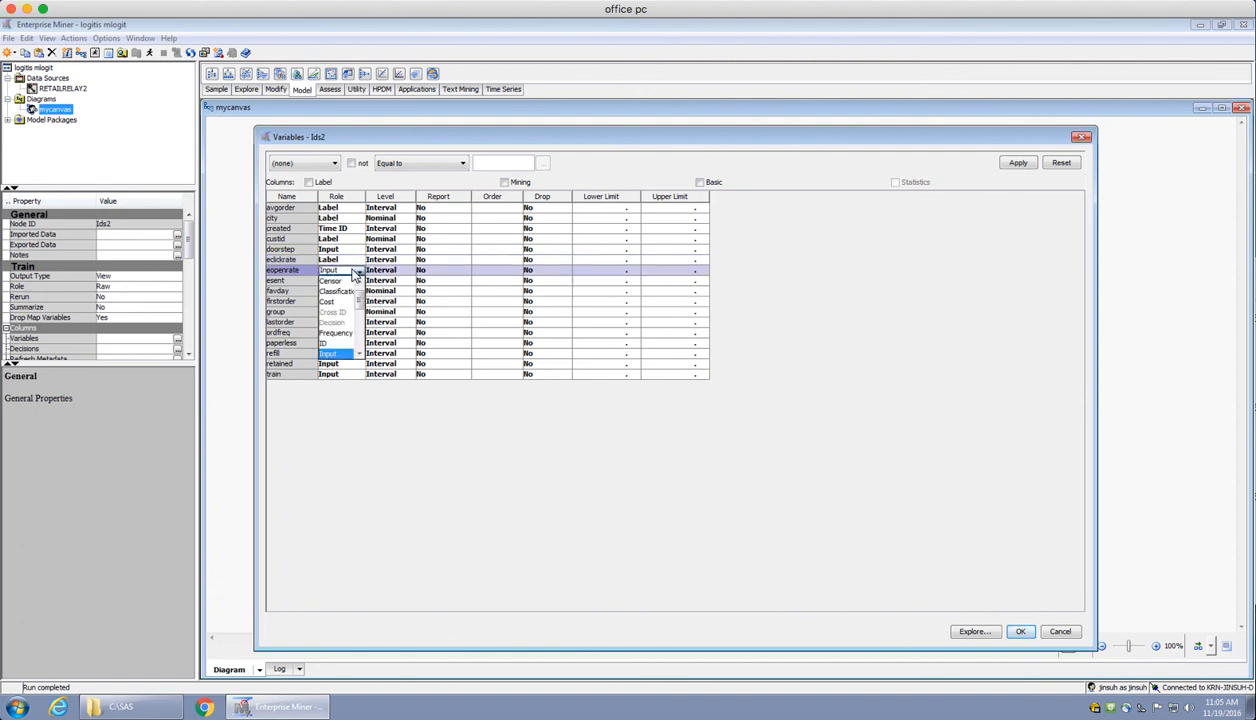
key(l)
click(350, 281)
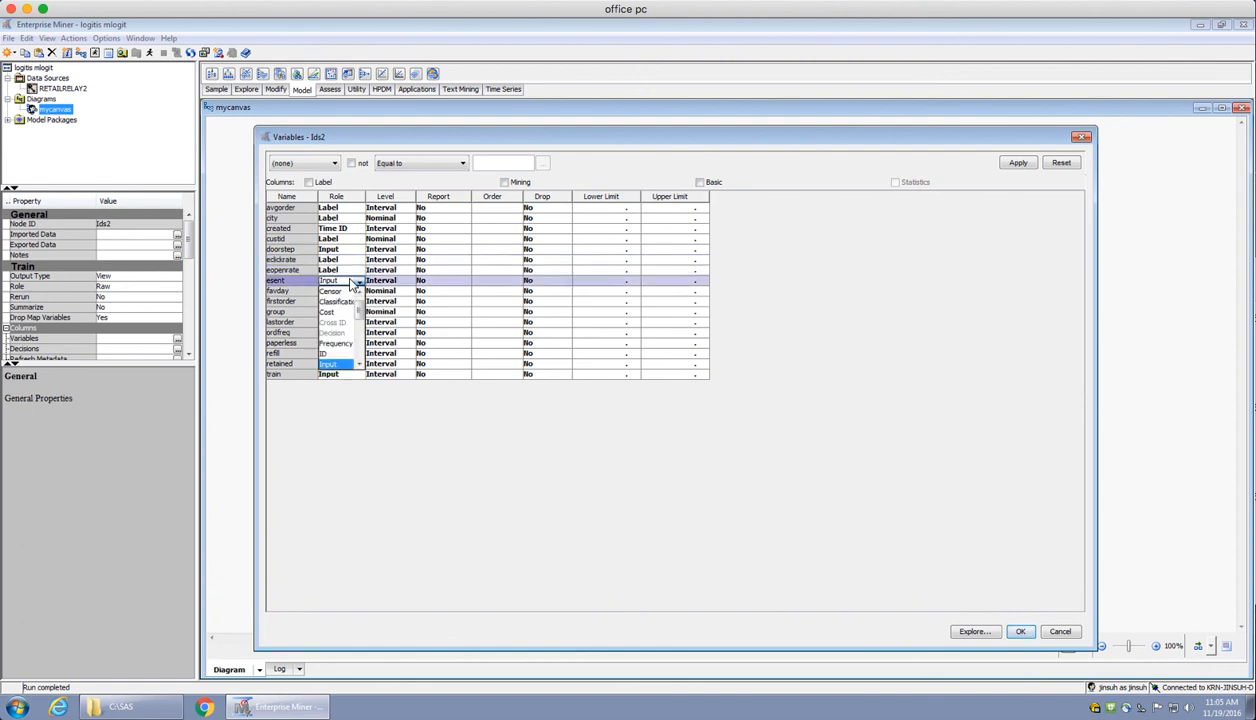
key(l)
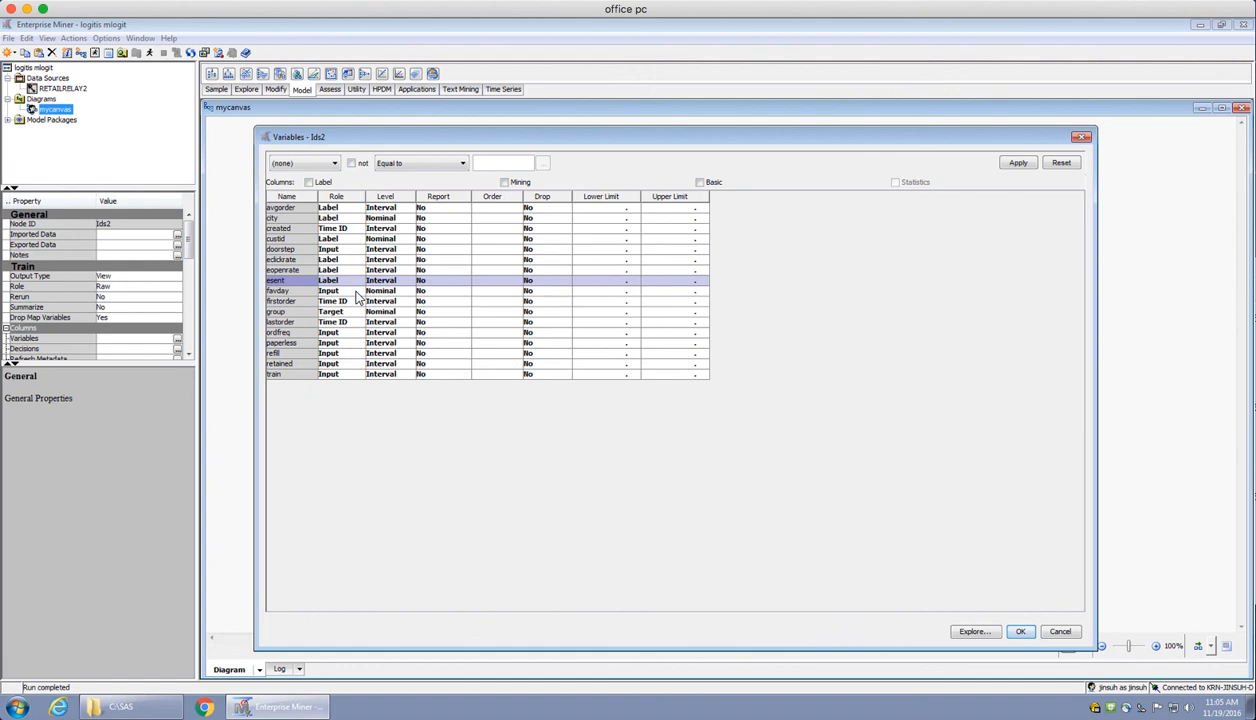
Set the role of the favday, ordfreq and paperless variables to Label
click(356, 291)
key(l)
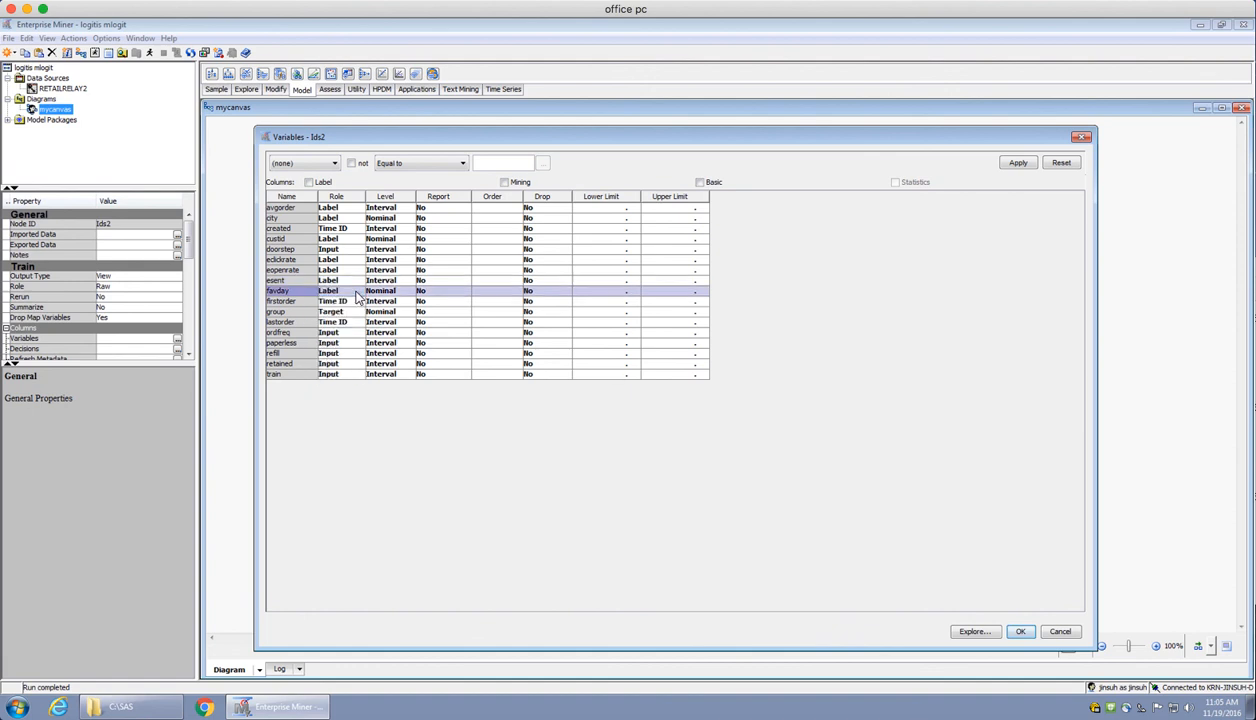
click(342, 334)
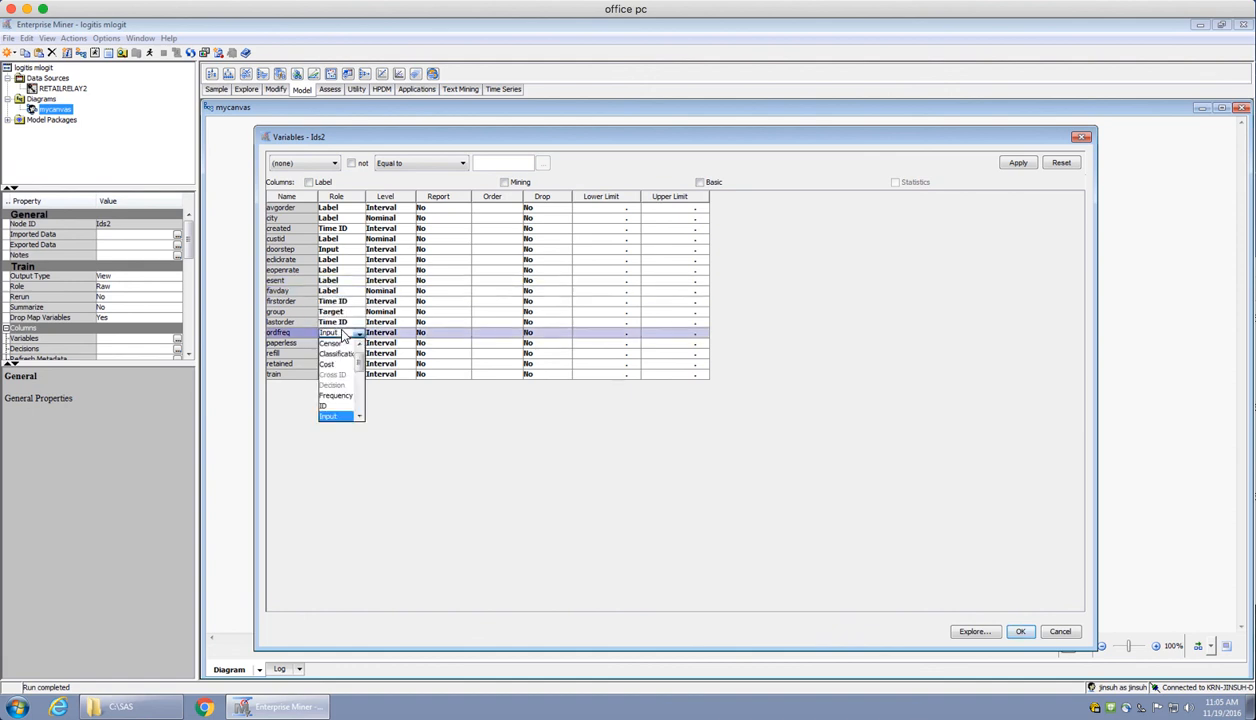
key(l)
click(345, 344)
key(l)
Set the role of the refill, retained and train variables to Label
click(349, 356)
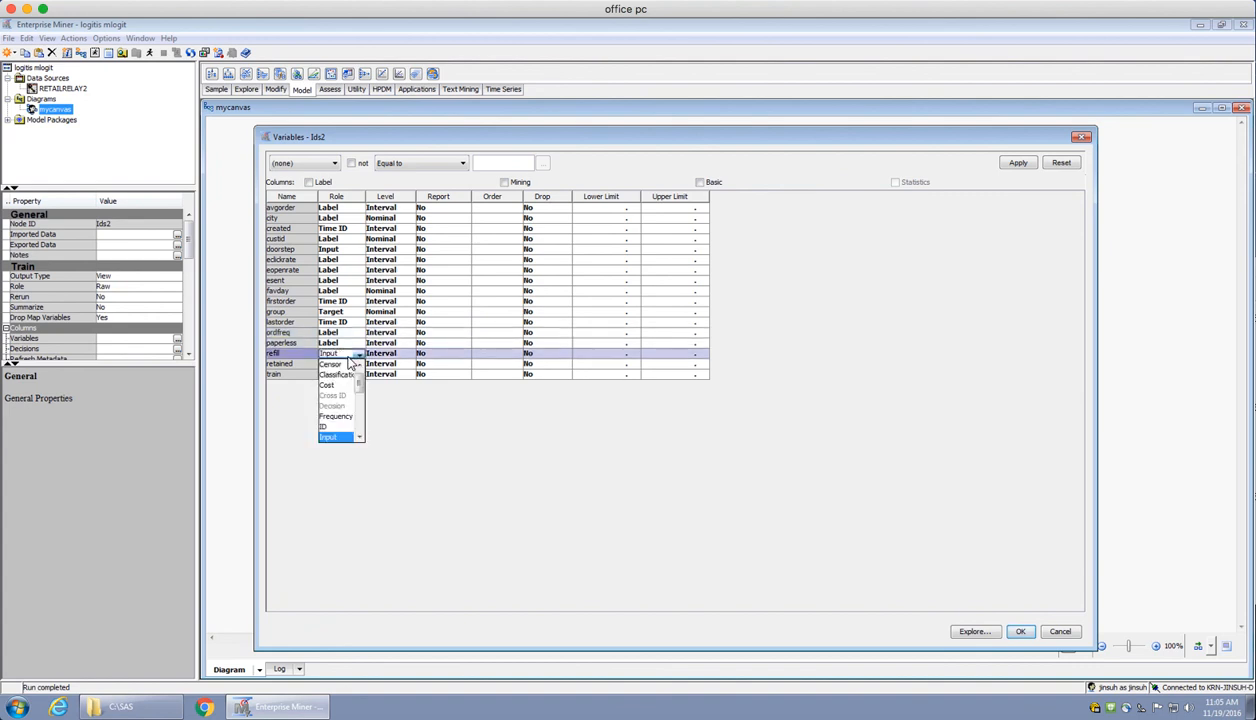
key(l)
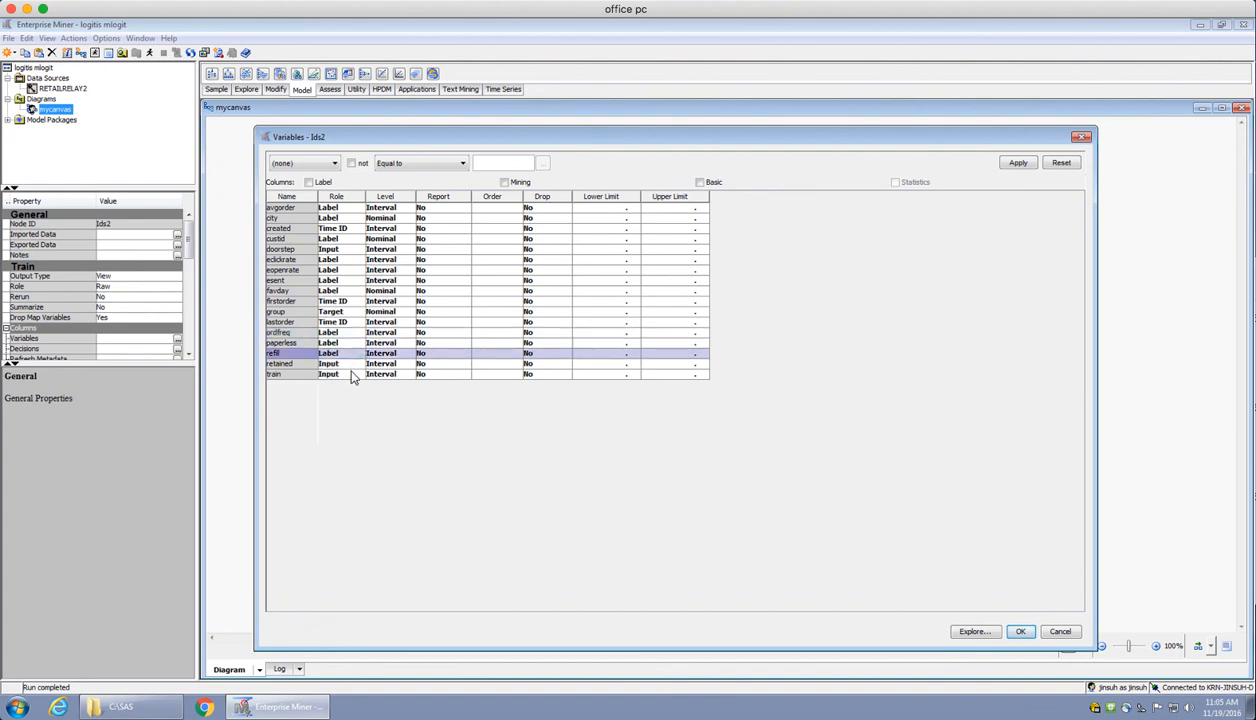
click(350, 366)
key(l)
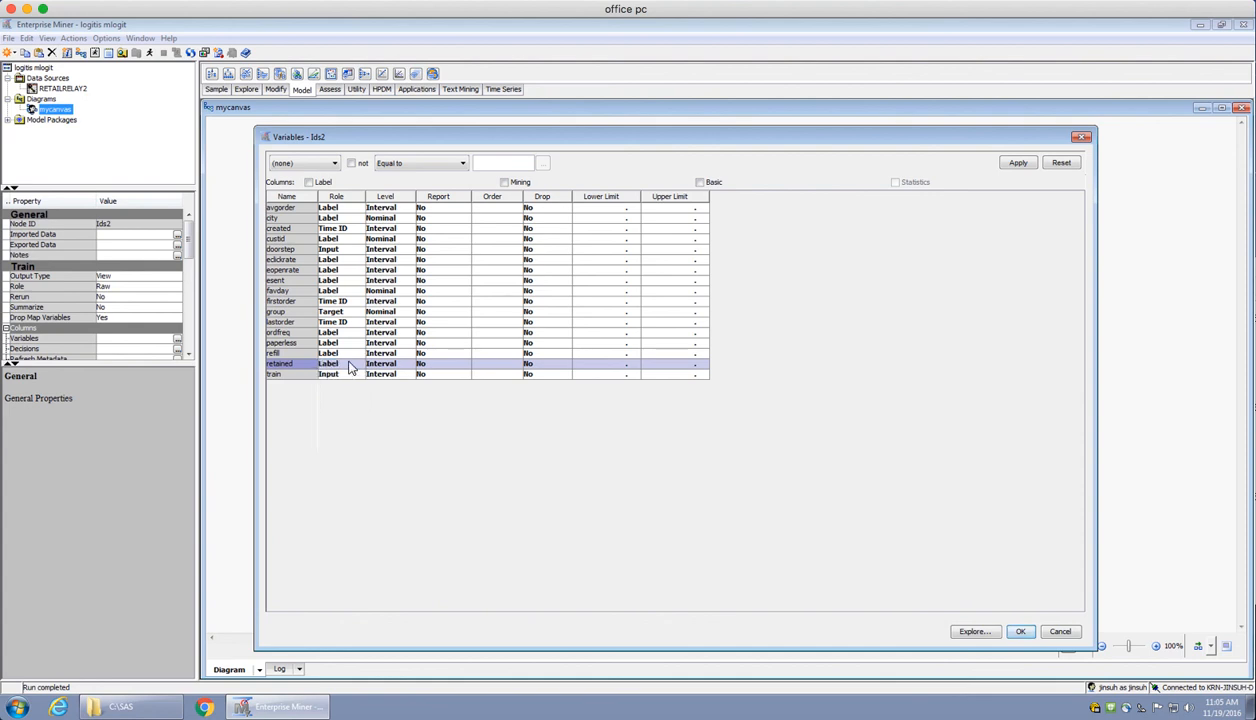
click(349, 376)
key(l)
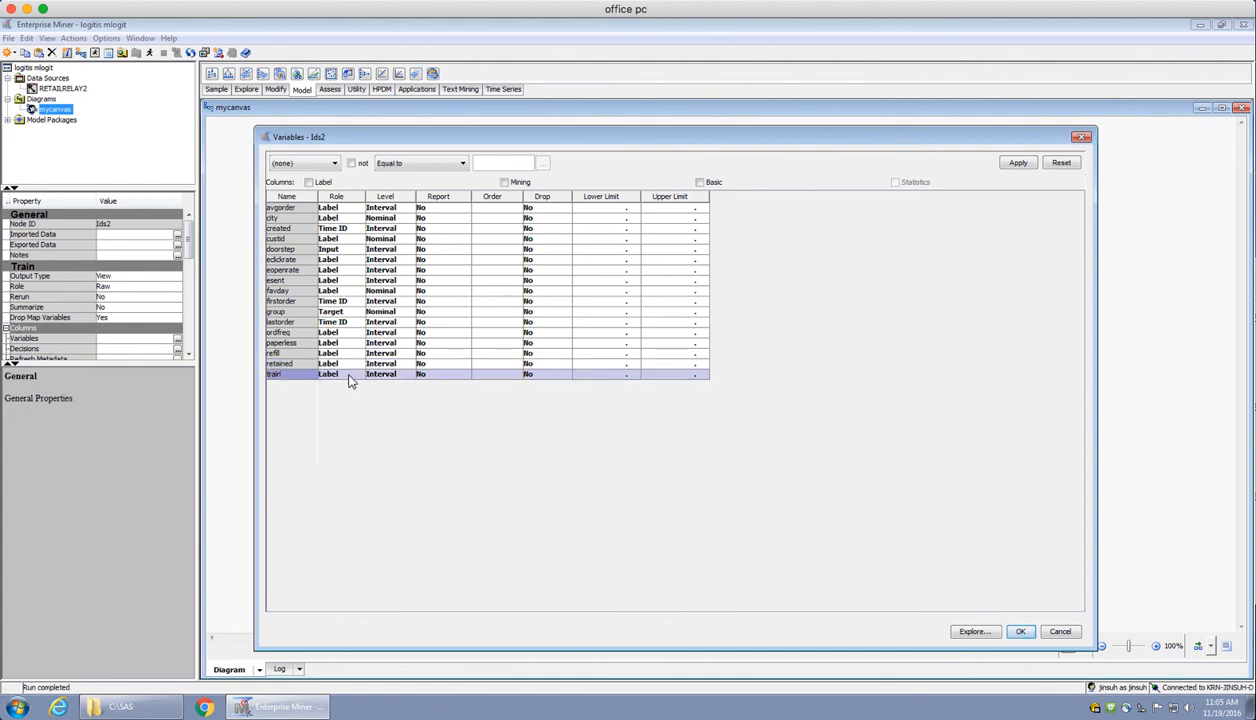
Check the level options for group and the role options for doorstep, keeping Nominal and Input, and save the variable settings
click(394, 312)
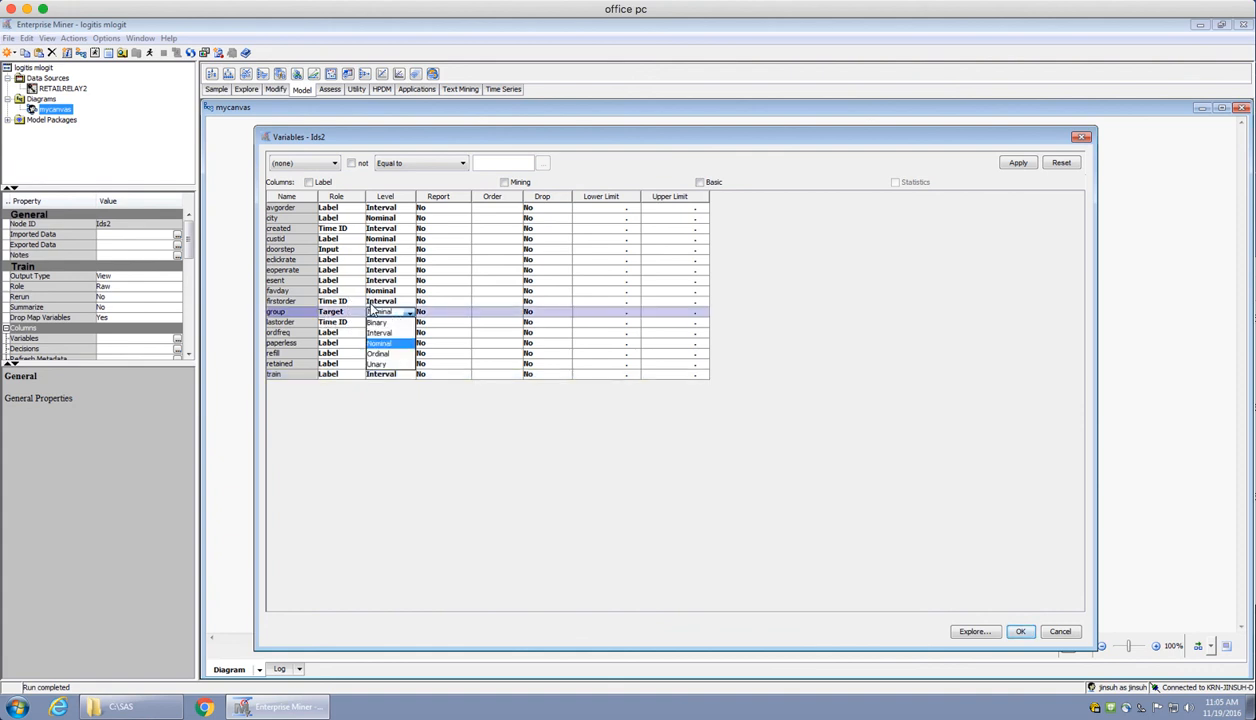
click(343, 251)
click(340, 250)
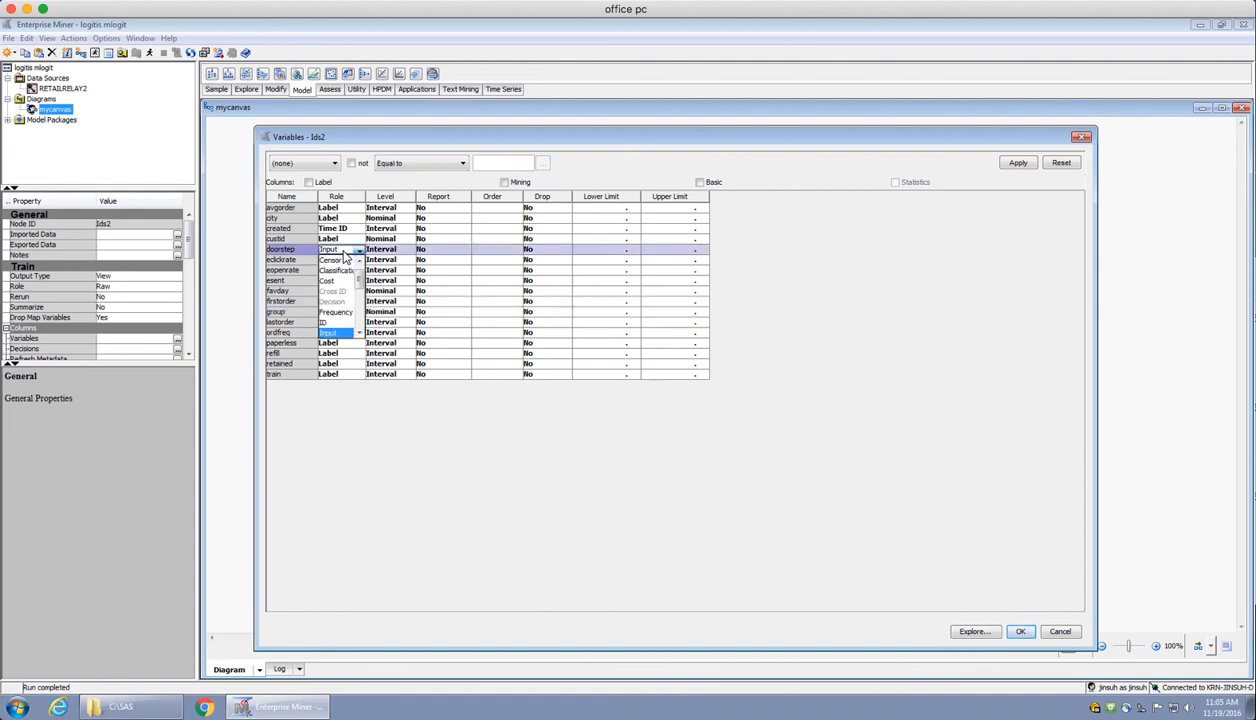
click(343, 252)
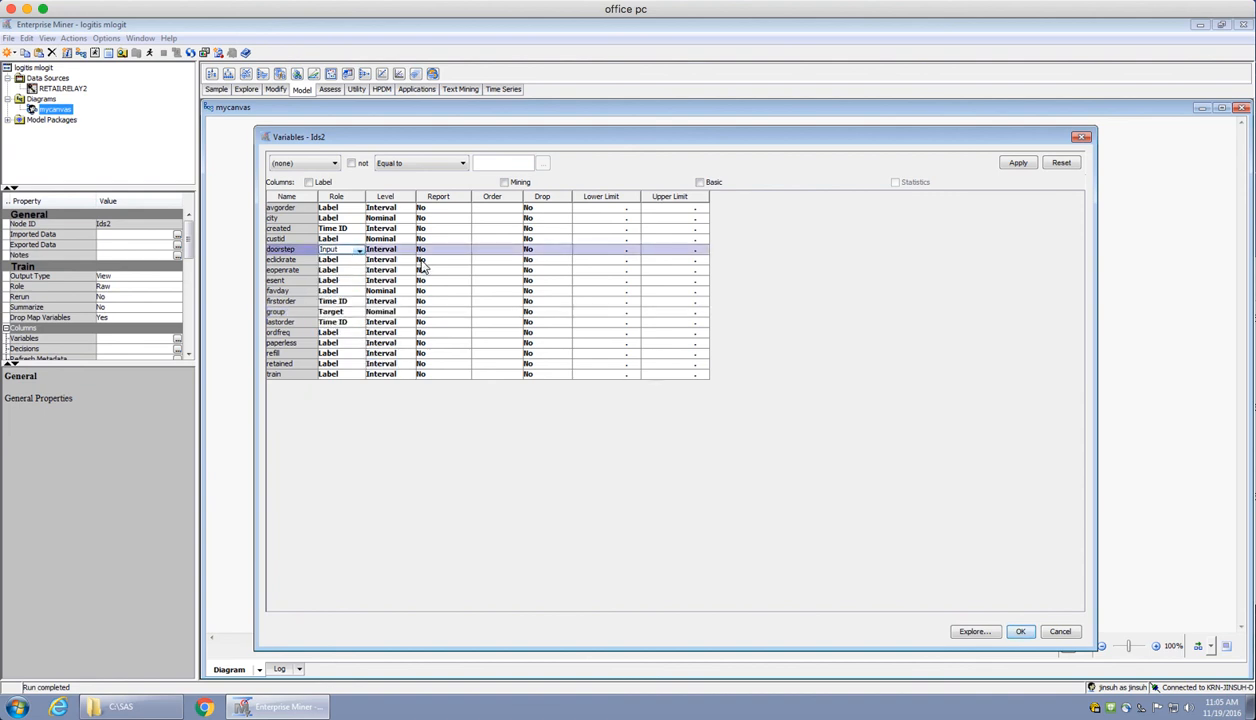
click(1018, 631)
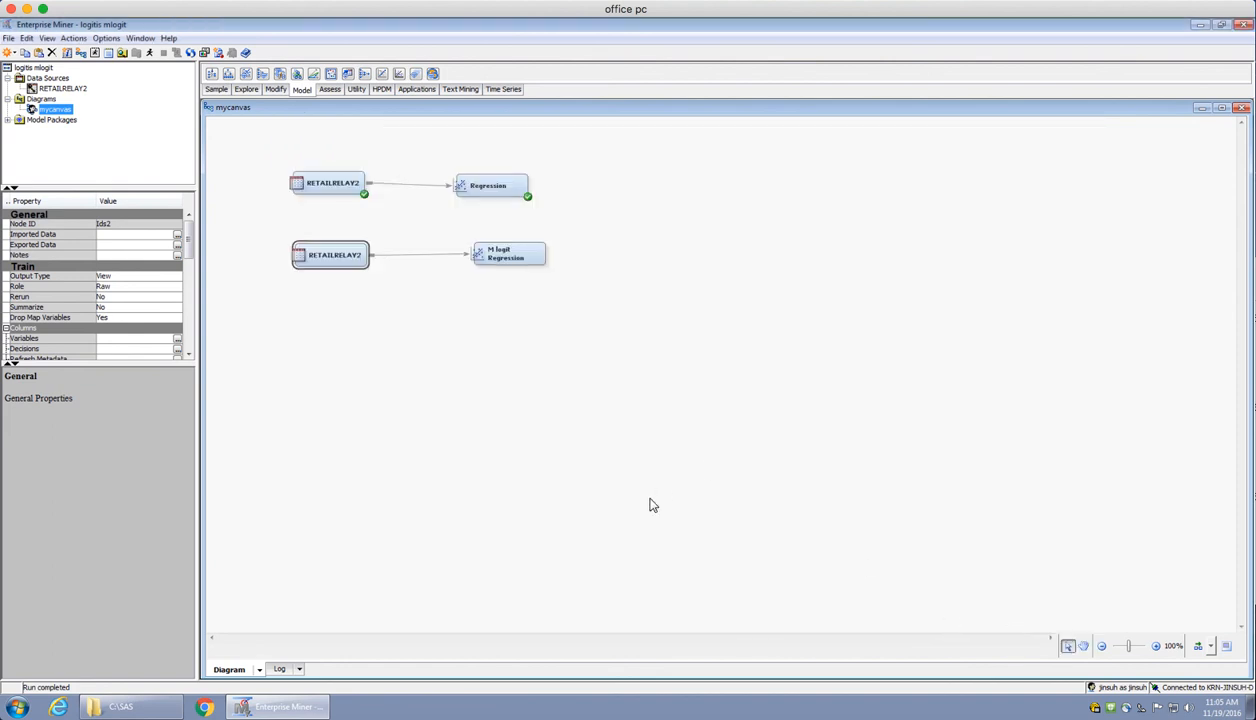
Run the M logit Regression node's path and open its results
click(508, 256)
right_click(511, 257)
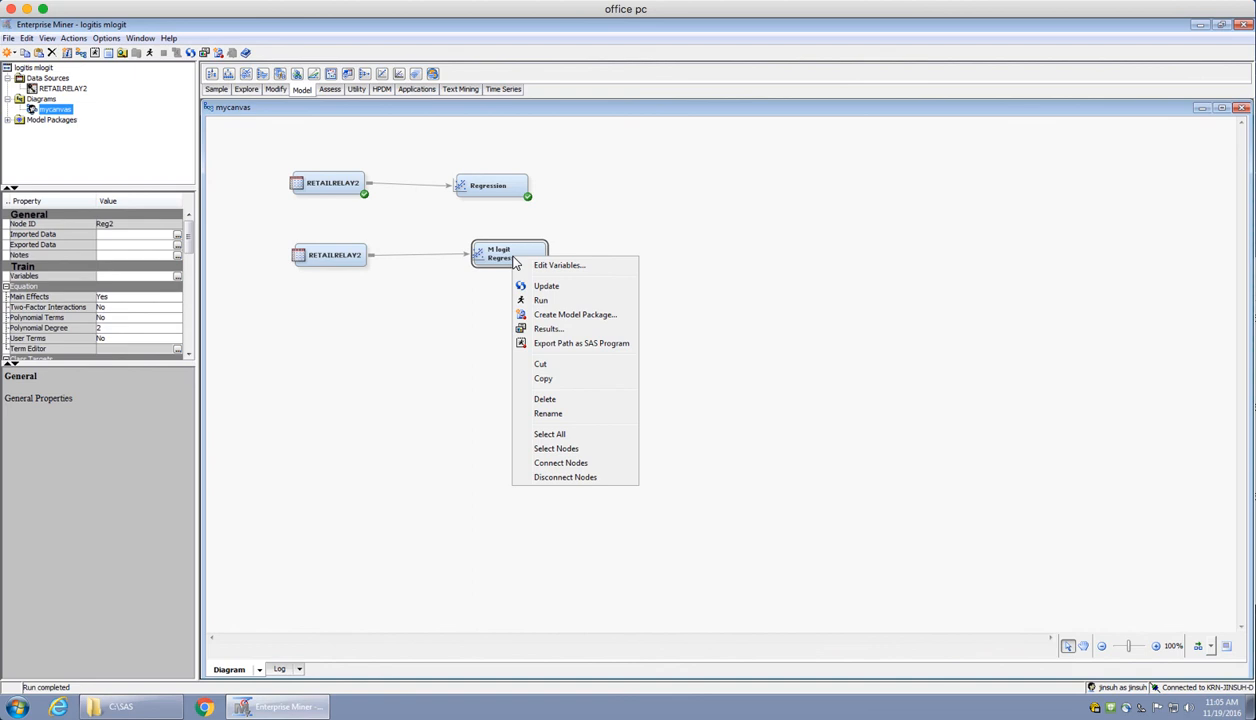
click(541, 301)
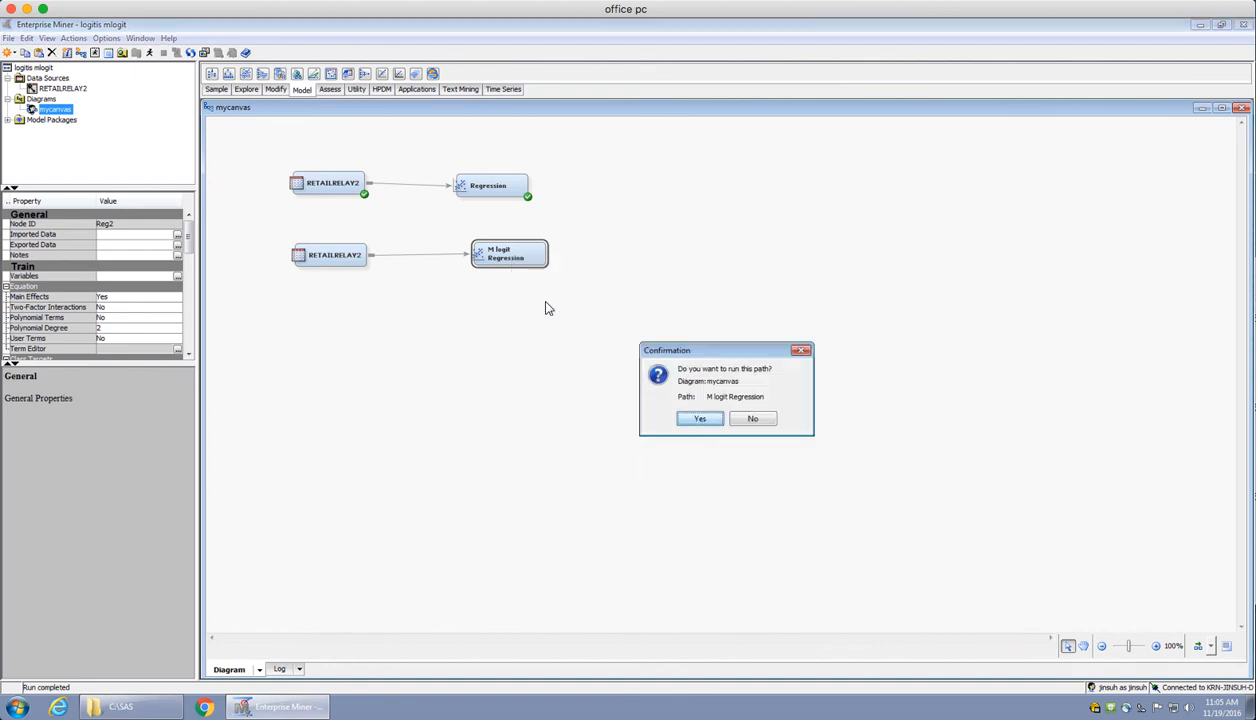
click(697, 419)
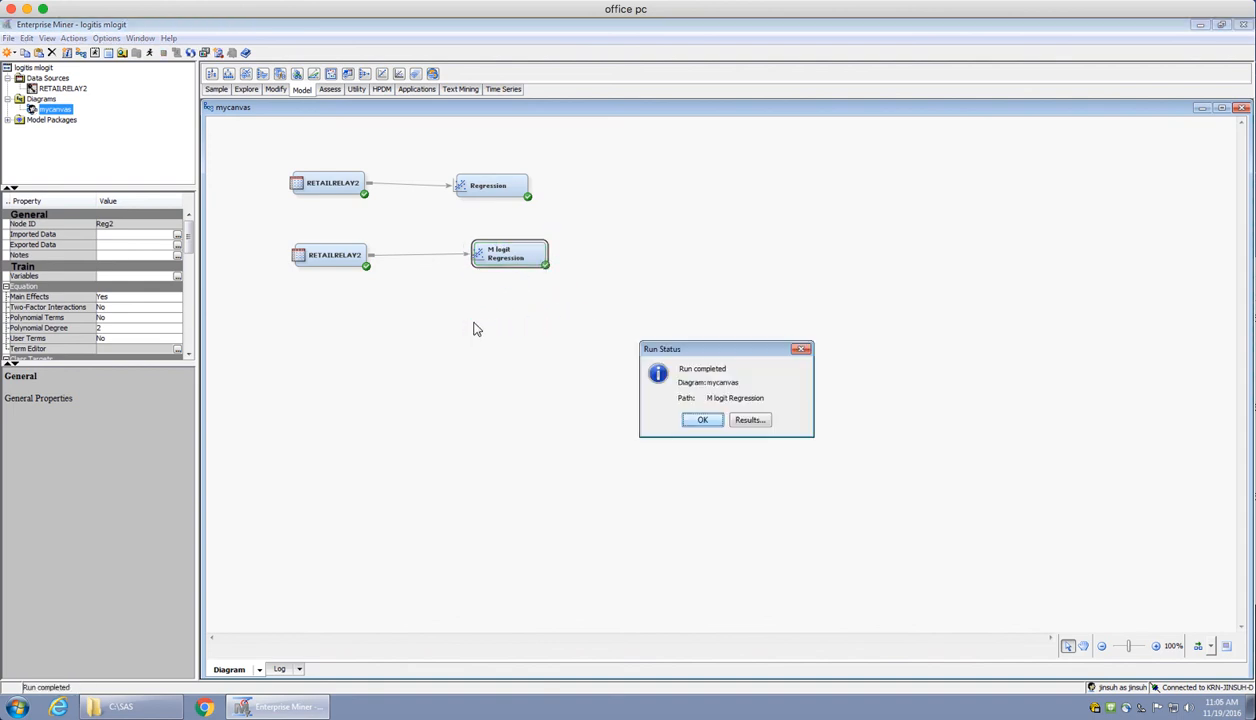
click(746, 420)
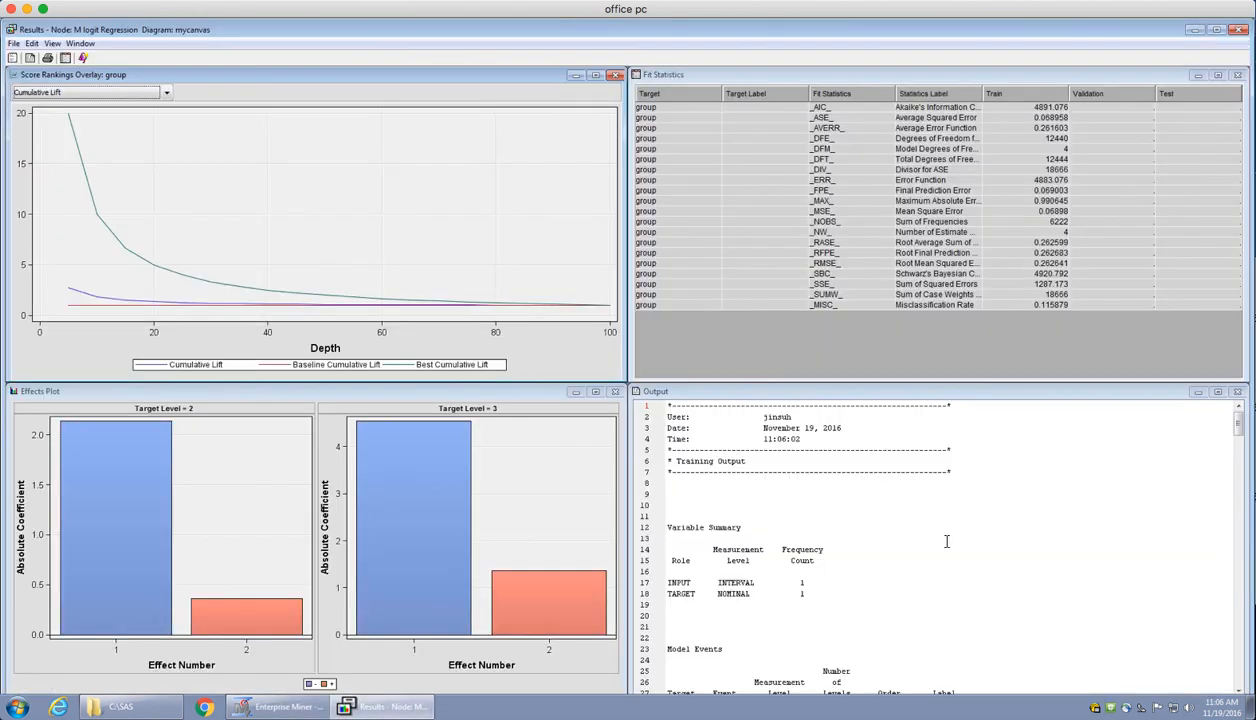
Examine the regression output through the Analysis of Maximum Likelihood Estimates, focusing on the doorstep rows for groups 3 and 2
click(946, 541)
scroll(946, 541, down, 9)
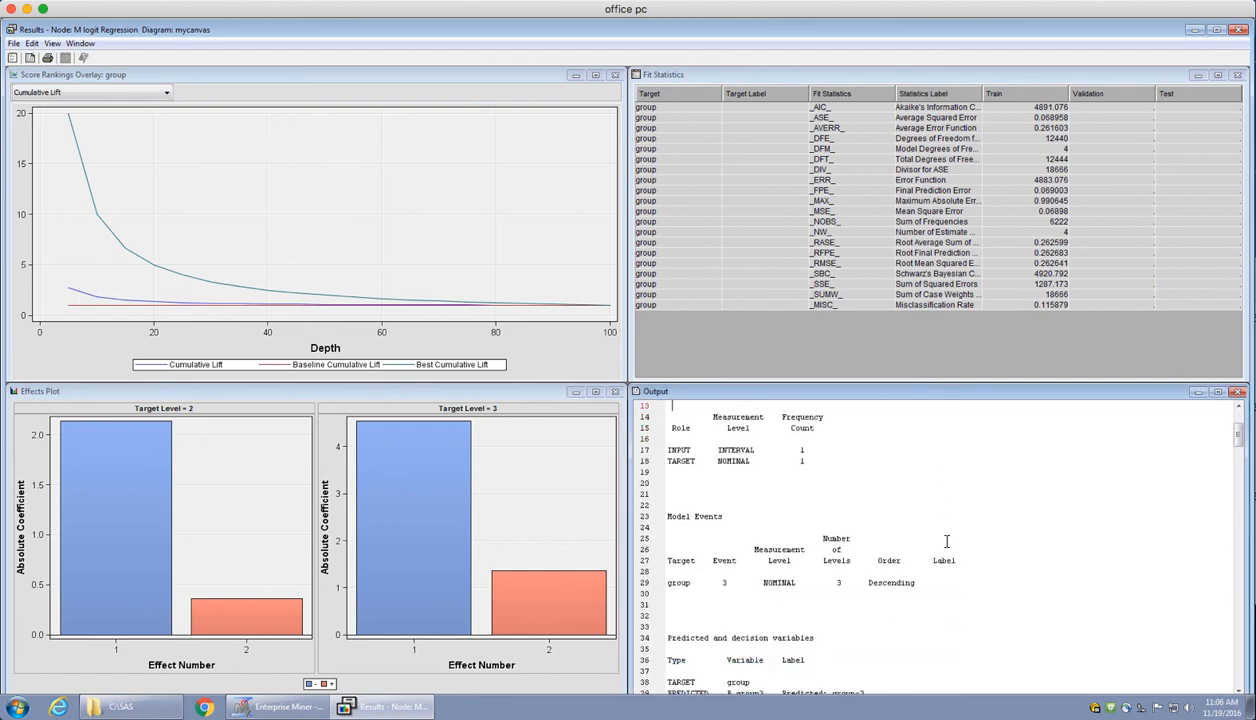
scroll(946, 541, down, 14)
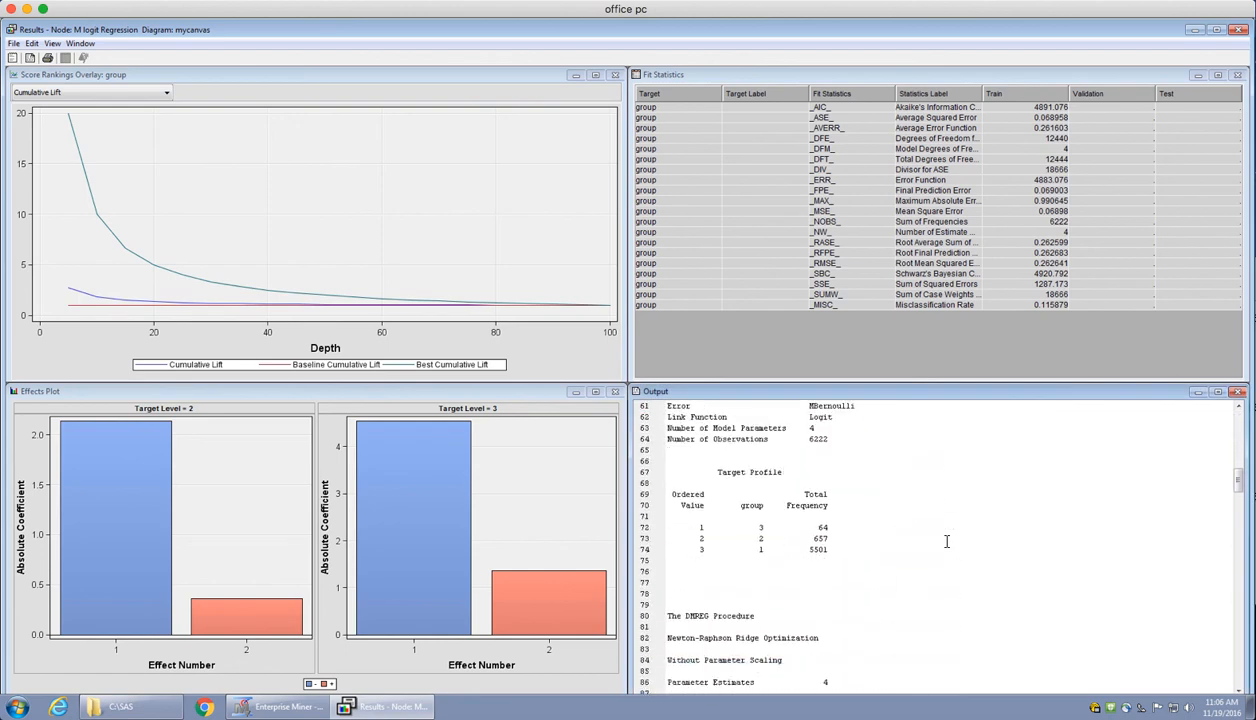
scroll(946, 541, down, 14)
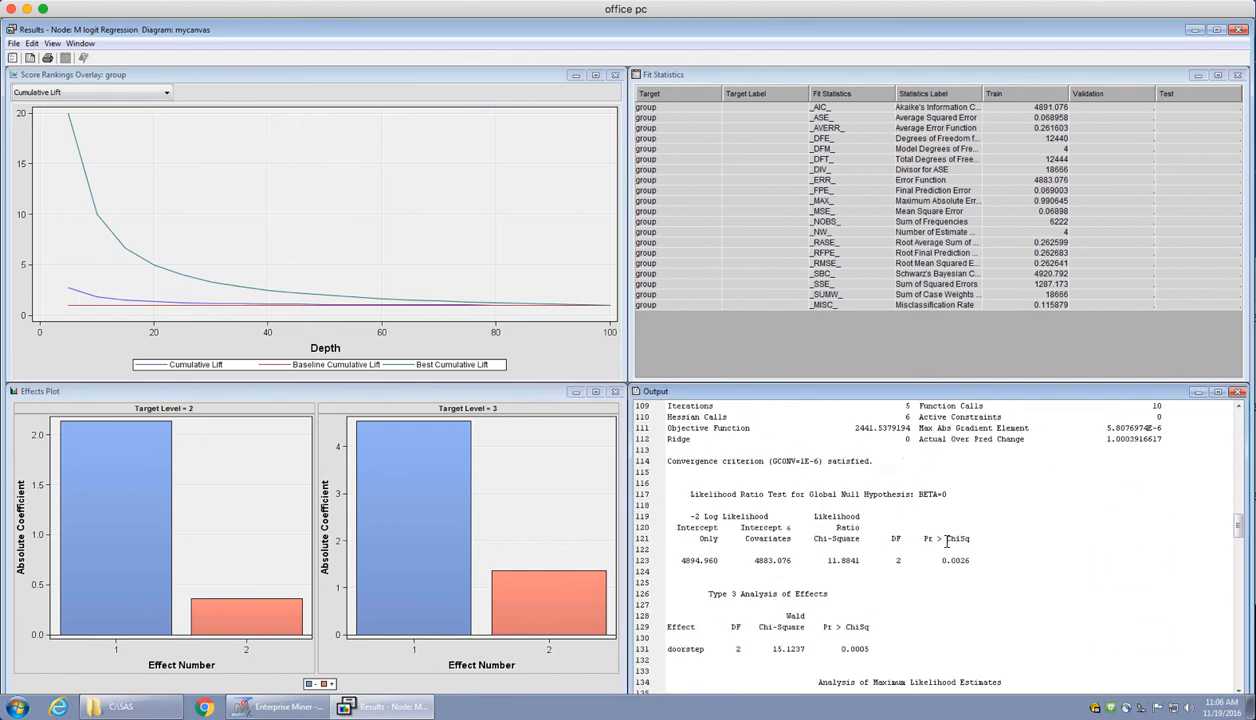
scroll(946, 541, down, 5)
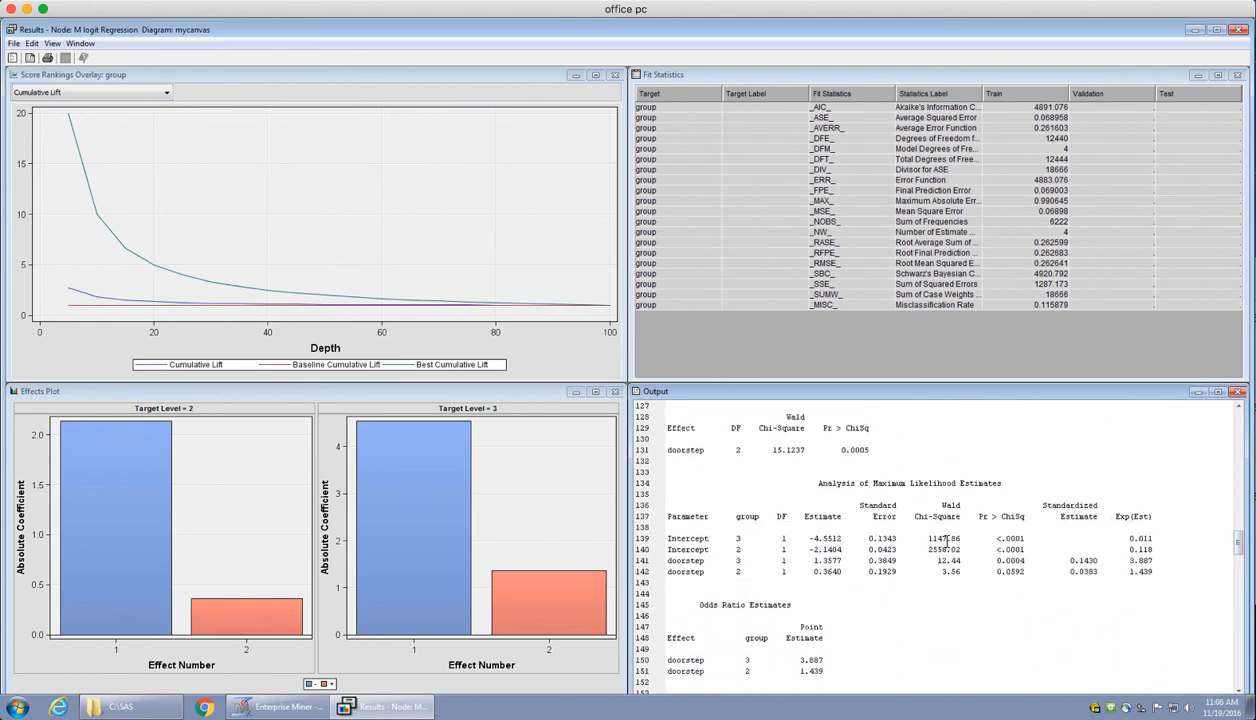
scroll(946, 541, down, 1)
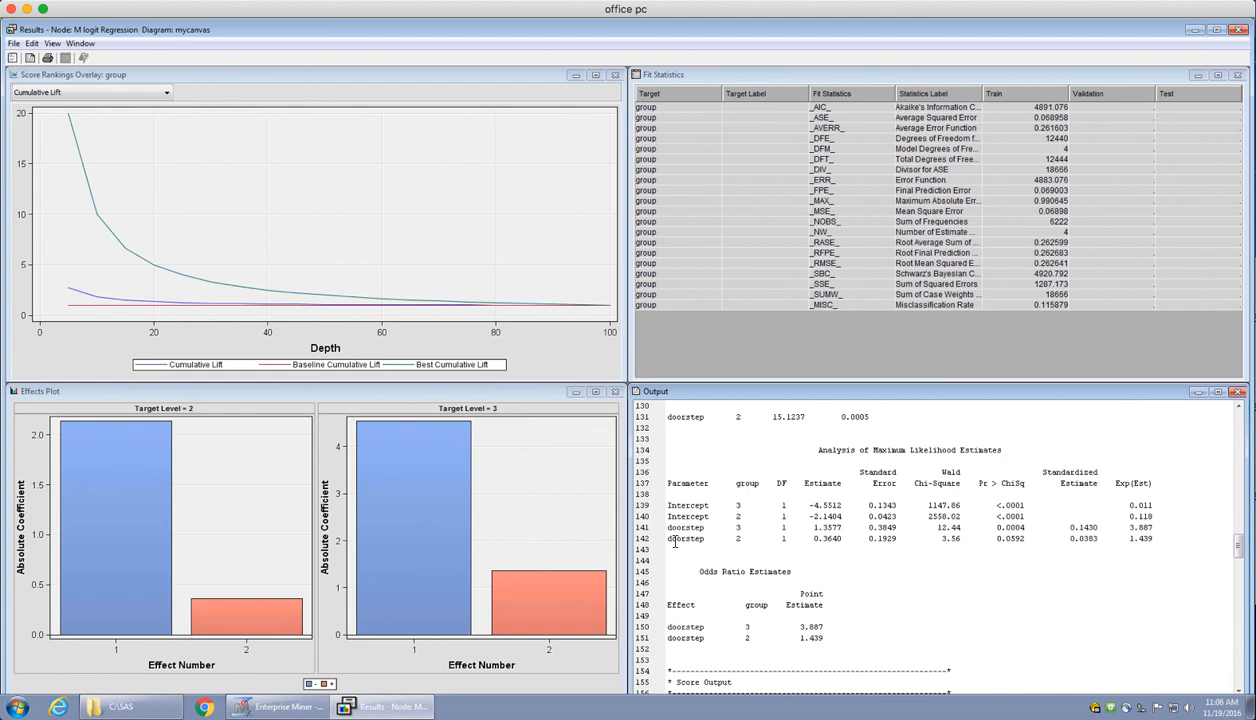
drag(667, 539, 743, 529)
click(745, 530)
click(750, 541)
drag(745, 545, 666, 527)
click(740, 548)
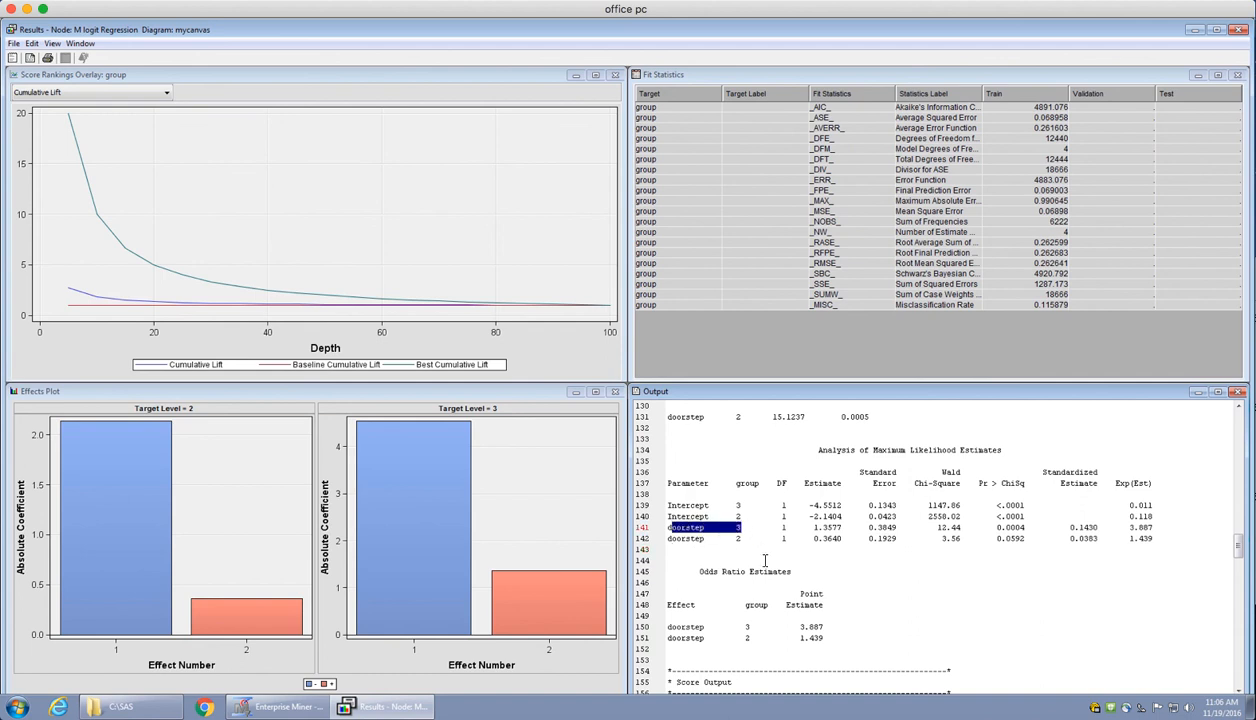
click(737, 534)
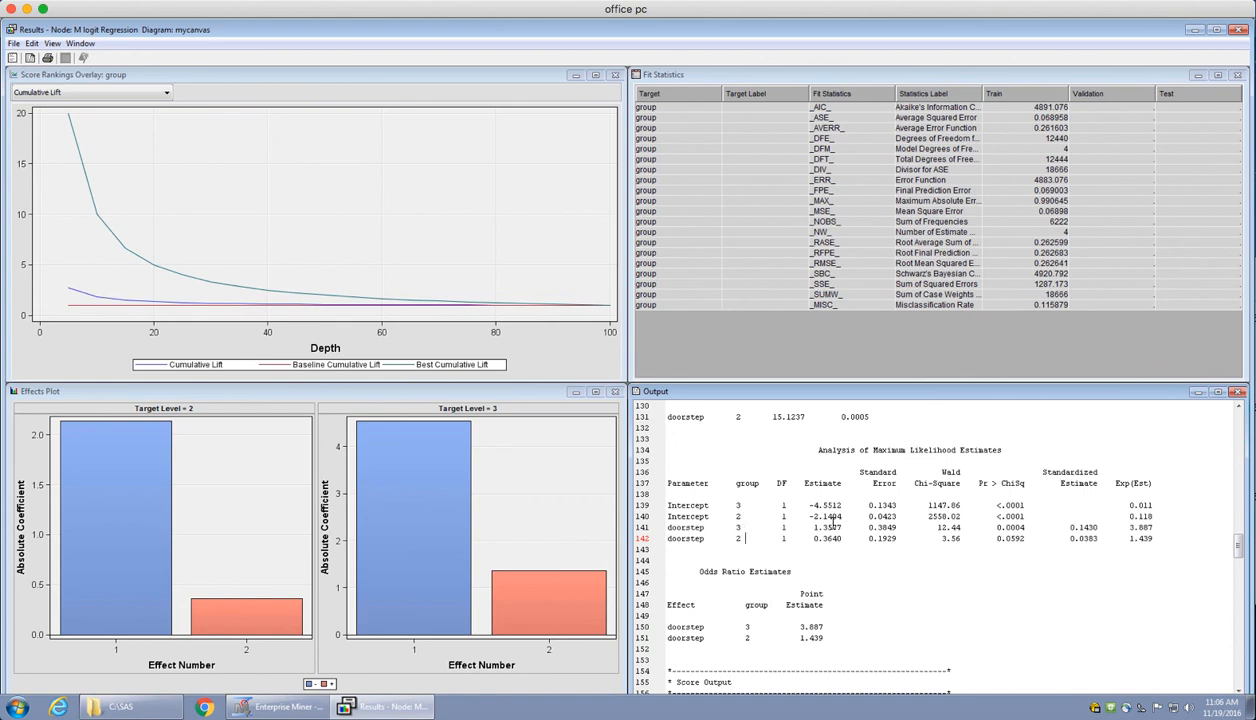
Examine the doorstep odds ratio estimates for groups 3 and 2, and minimize the results window
click(827, 626)
double_click(695, 627)
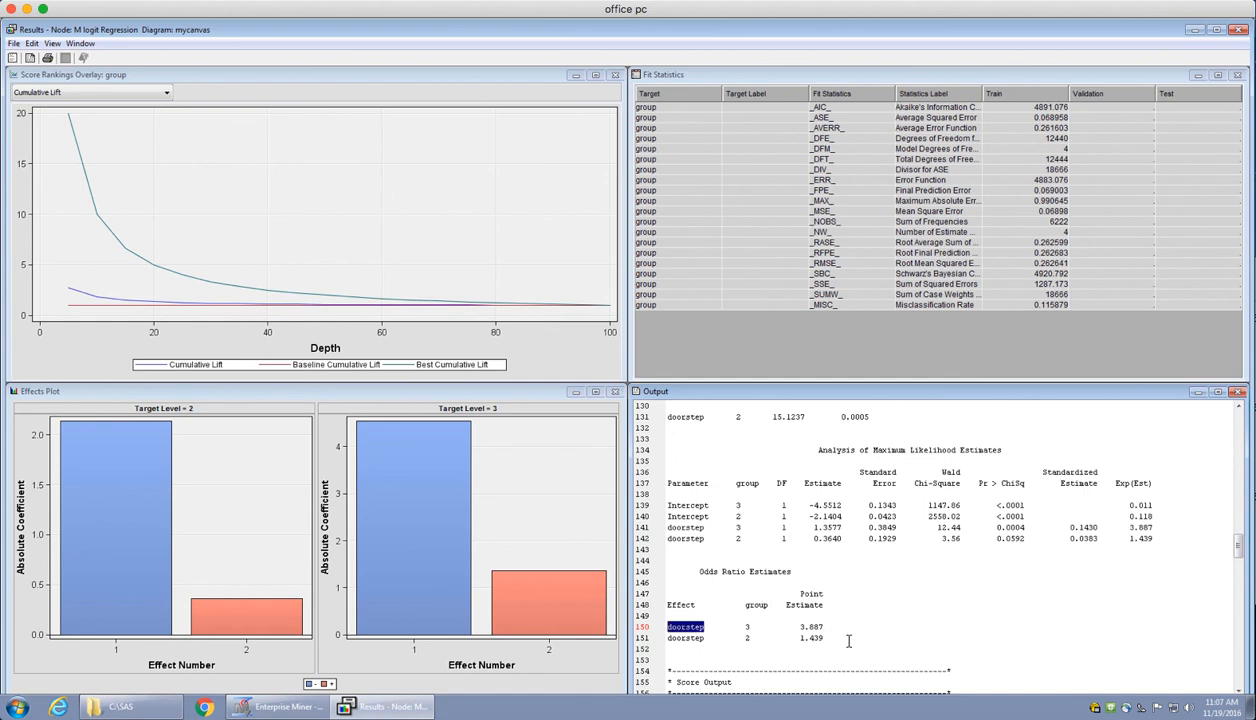
double_click(684, 638)
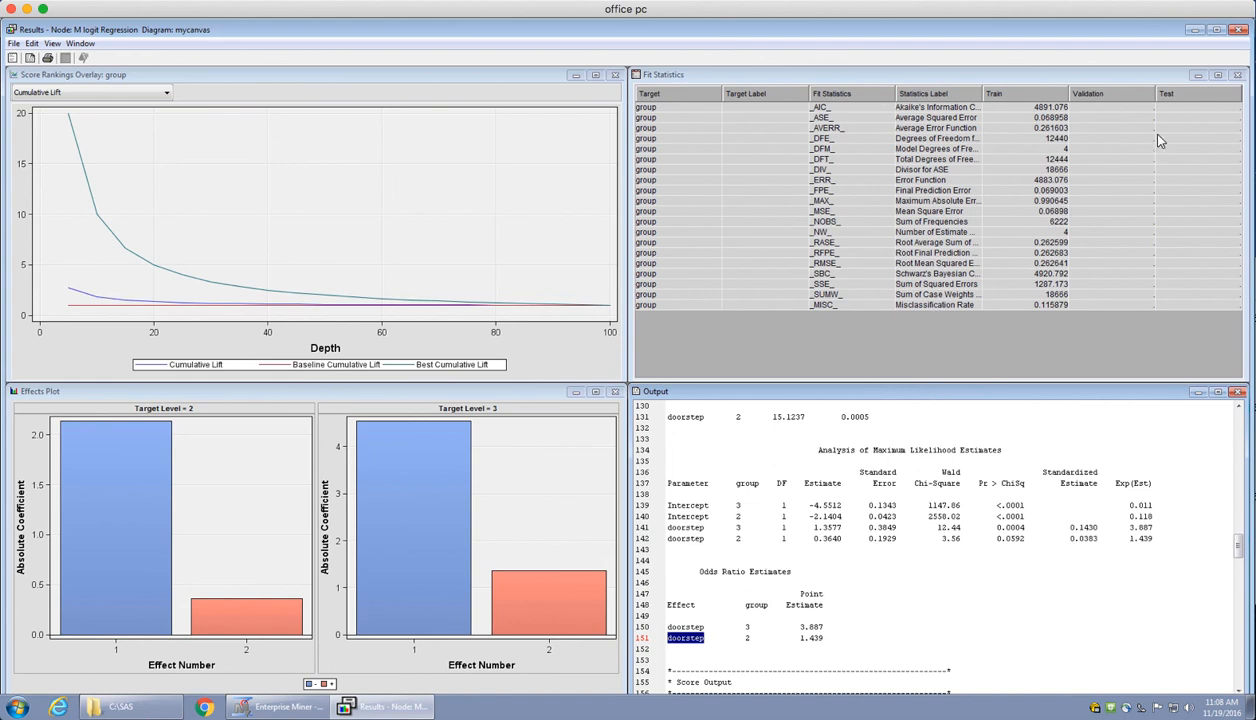
click(1197, 30)
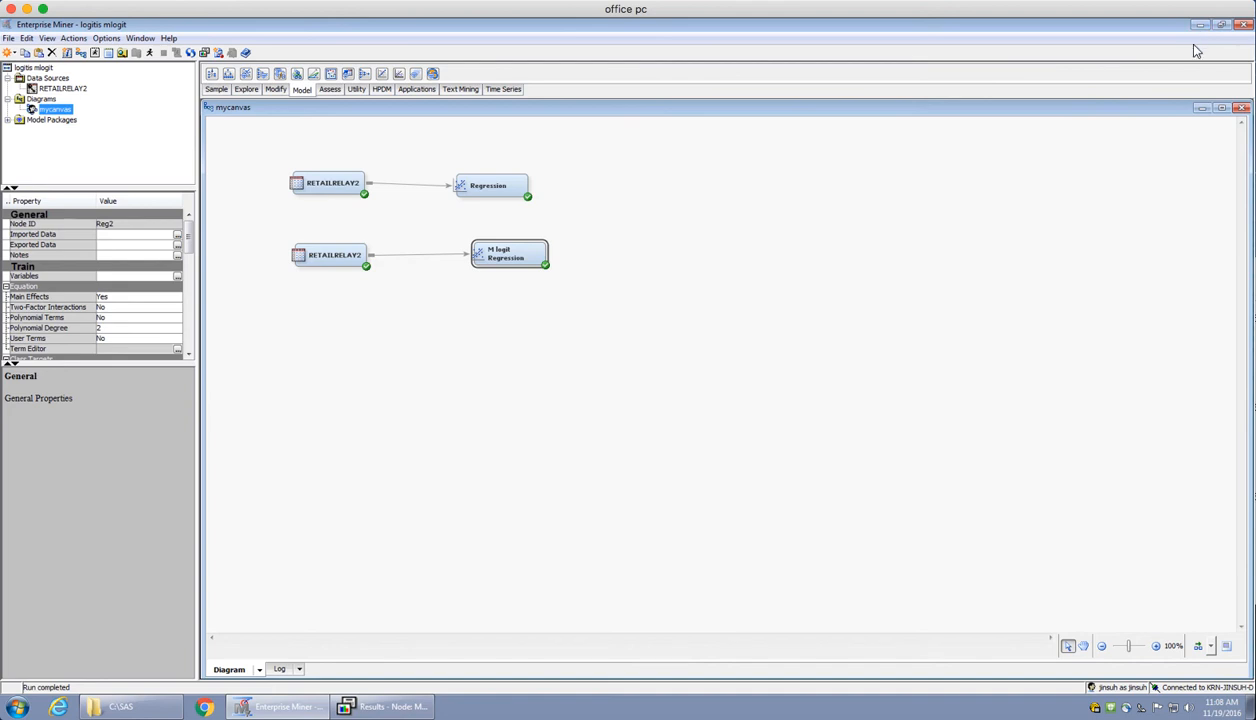